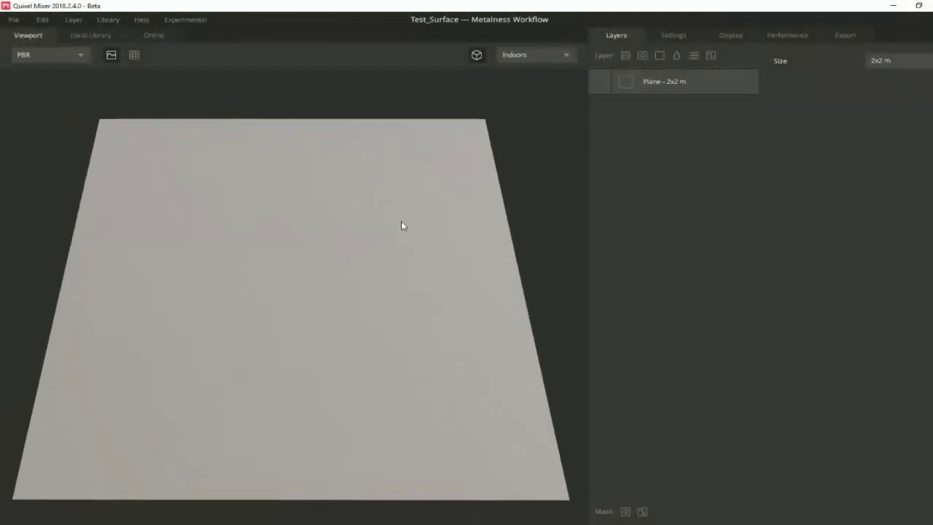
Switch to the Local Library and scroll down through the material thumbnails
{"action": "left_click", "coordinate": [91, 35]}
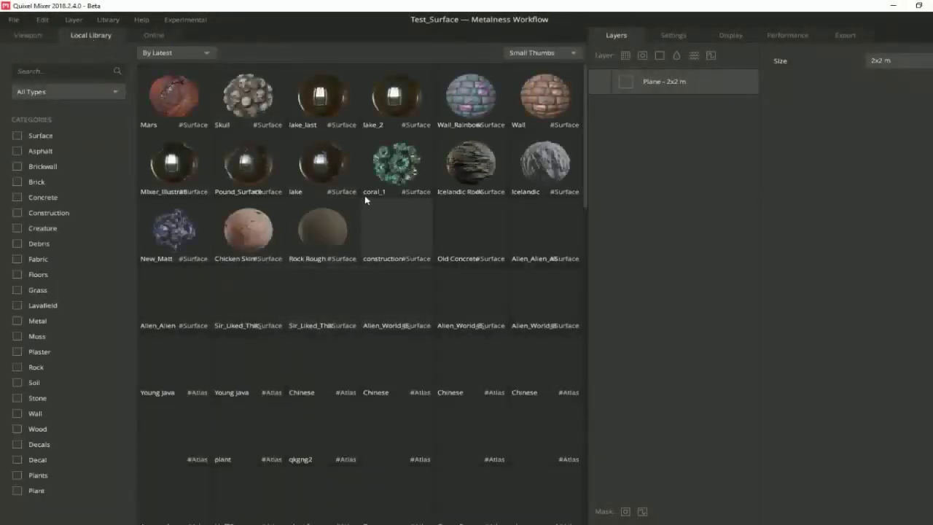
{"action": "scroll", "coordinate": [421, 207], "scroll_direction": "down", "scroll_amount": 2}
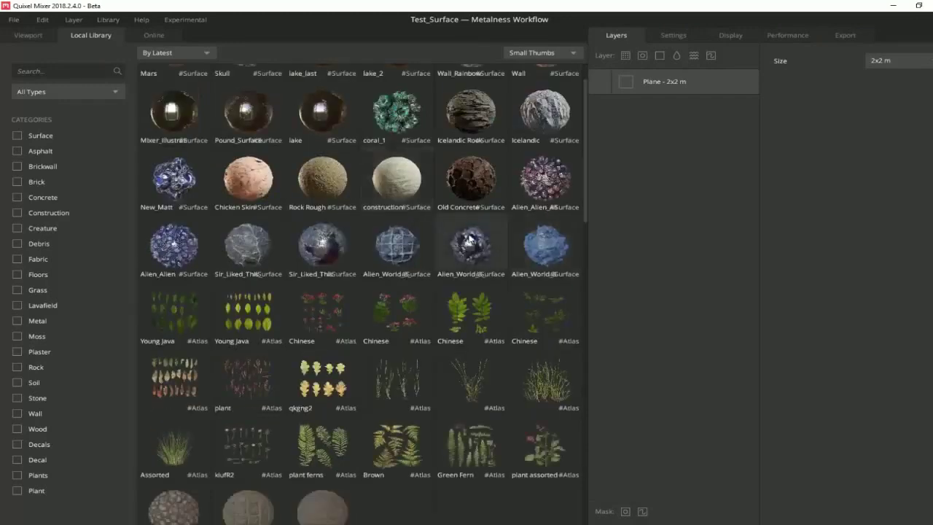
{"action": "scroll", "coordinate": [470, 238], "scroll_direction": "down", "scroll_amount": 1}
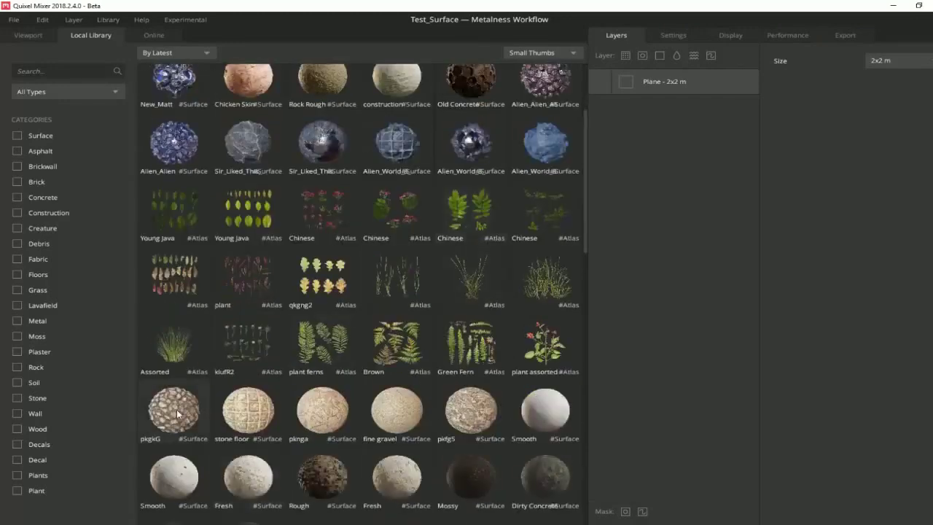
{"action": "scroll", "coordinate": [204, 408], "scroll_direction": "down", "scroll_amount": 2}
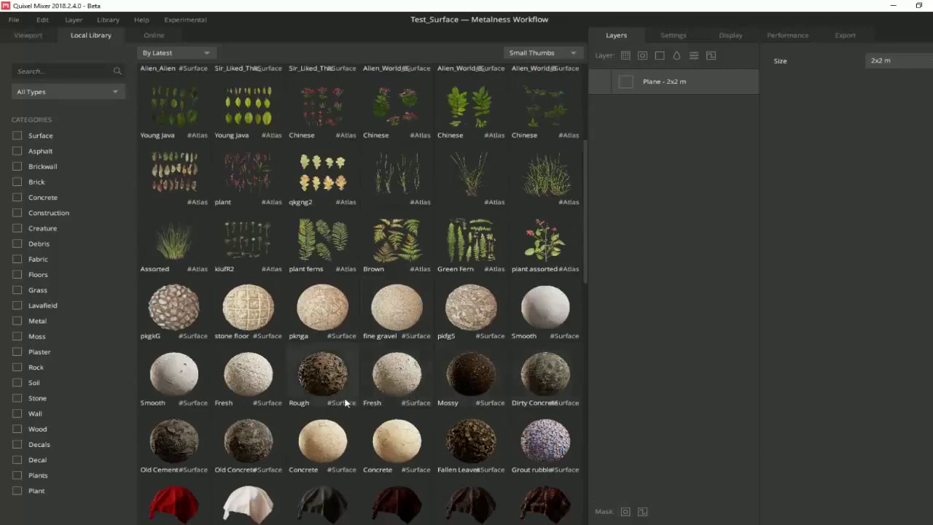
{"action": "scroll", "coordinate": [236, 405], "scroll_direction": "down", "scroll_amount": 1}
{"action": "scroll", "coordinate": [200, 394], "scroll_direction": "down", "scroll_amount": 2}
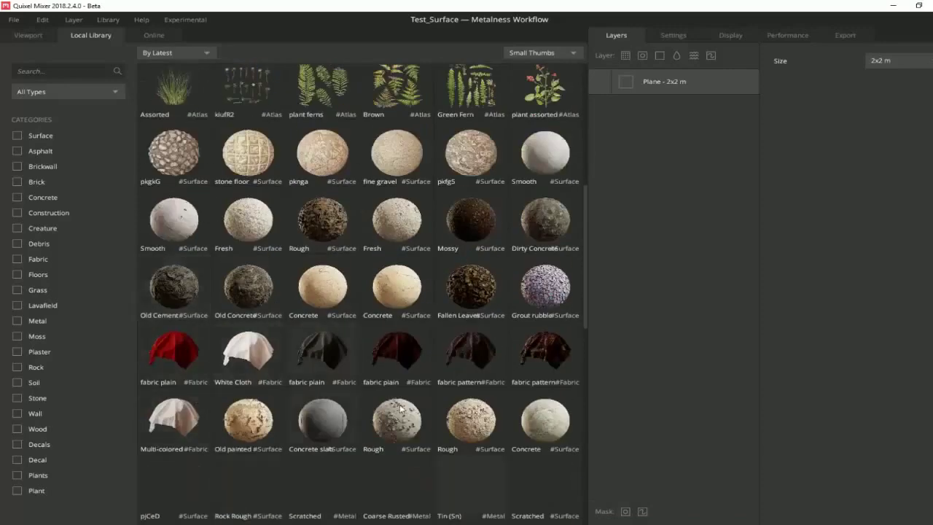
{"action": "scroll", "coordinate": [399, 409], "scroll_direction": "down", "scroll_amount": 2}
Add Old Cement Wall as a layer tiled at 2 repetitions
{"action": "left_click", "coordinate": [180, 194]}
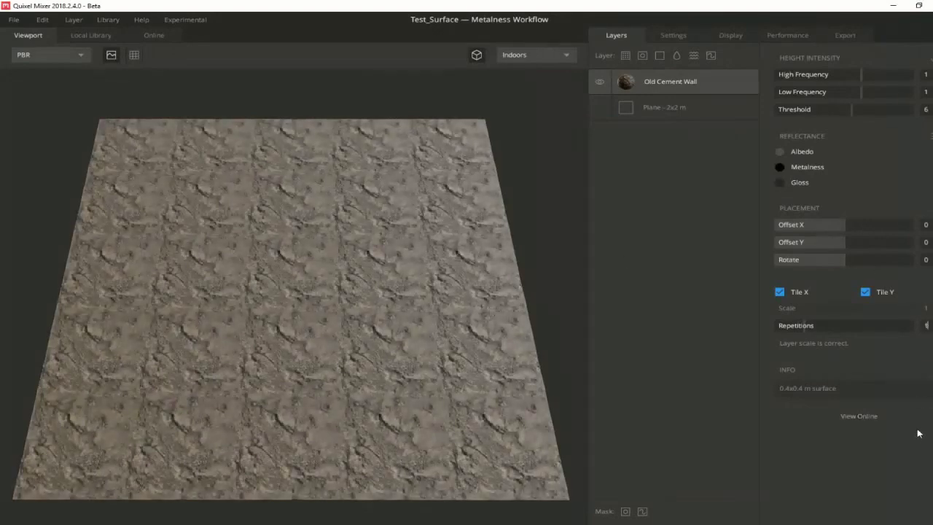
{"action": "key", "text": "Return"}
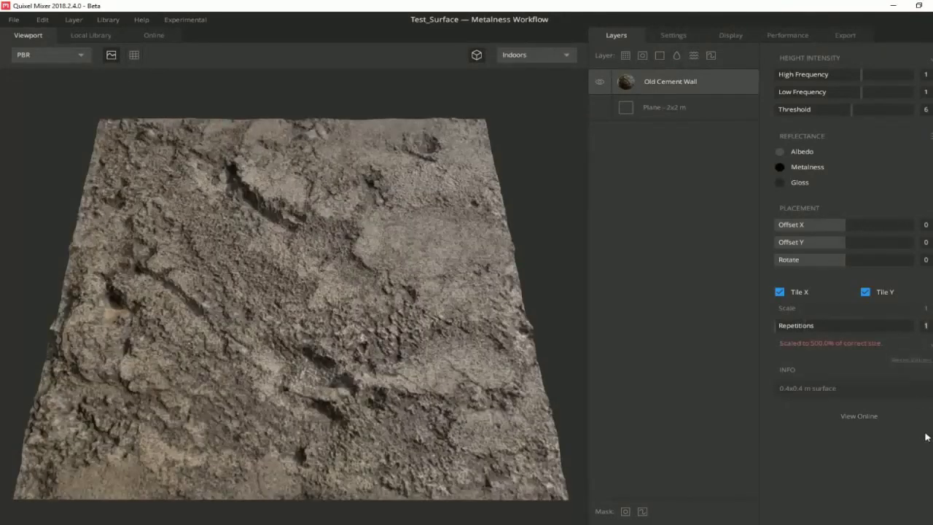
{"action": "key", "text": "Up"}
{"action": "left_click_drag", "start_coordinate": [440, 392], "coordinate": [457, 294]}
{"action": "scroll", "coordinate": [363, 319], "scroll_direction": "up", "scroll_amount": 3}
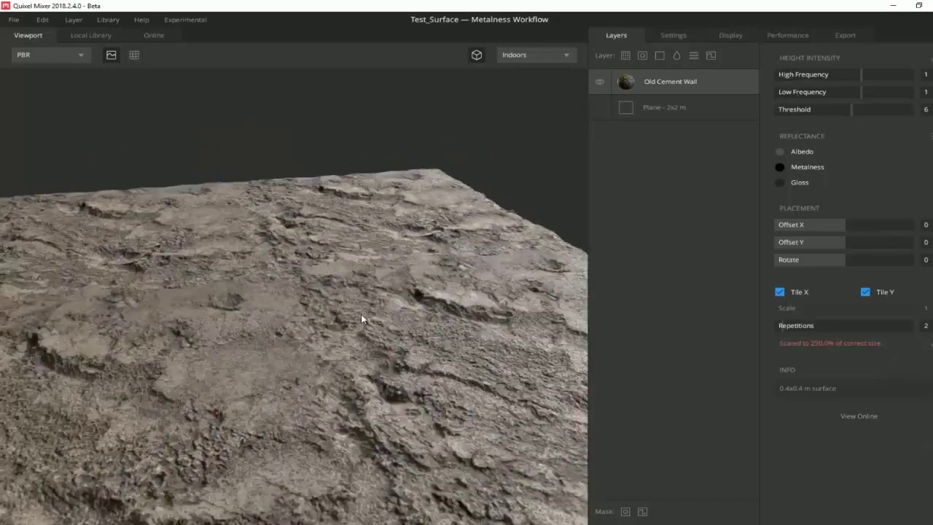
{"action": "mouse_move", "coordinate": [363, 318]}
{"action": "left_mouse_down"}
{"action": "mouse_move", "coordinate": [372, 427]}
{"action": "mouse_move", "coordinate": [243, 347]}
{"action": "mouse_move", "coordinate": [330, 308]}
{"action": "mouse_move", "coordinate": [378, 368]}
{"action": "left_mouse_up"}
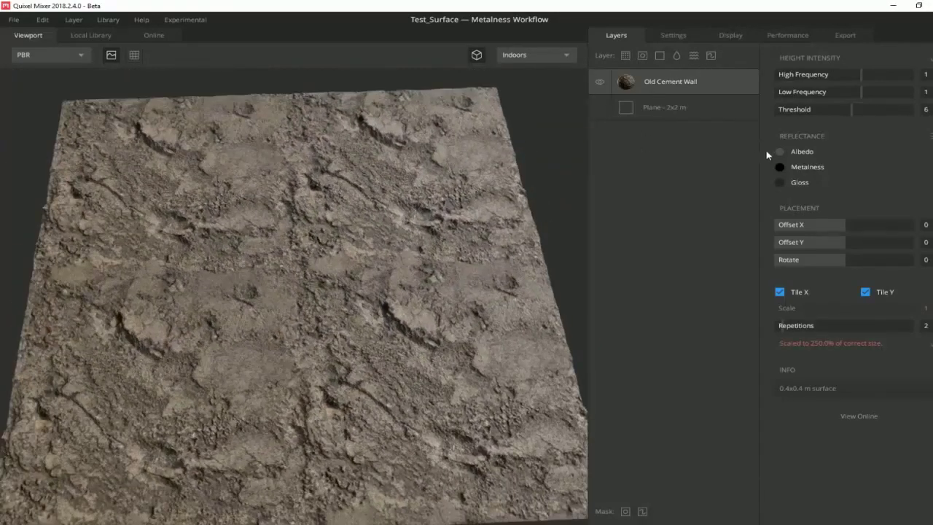
Darken the cement layer's albedo to a deeper brown and apply it
{"action": "left_click", "coordinate": [778, 151]}
{"action": "mouse_move", "coordinate": [512, 271]}
{"action": "left_mouse_down"}
{"action": "mouse_move", "coordinate": [547, 306]}
{"action": "mouse_move", "coordinate": [531, 294]}
{"action": "left_mouse_up"}
{"action": "left_click", "coordinate": [616, 368]}
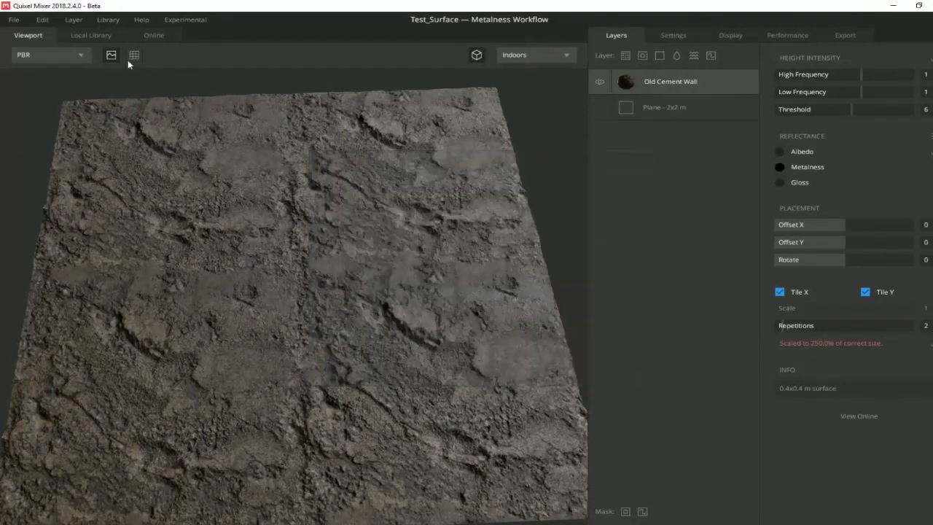
{"action": "left_click", "coordinate": [108, 37]}
Find Road Asphalt in the Local Library and add it as a new layer
{"action": "scroll", "coordinate": [335, 172], "scroll_direction": "up", "scroll_amount": 4}
{"action": "scroll", "coordinate": [336, 171], "scroll_direction": "up", "scroll_amount": 2}
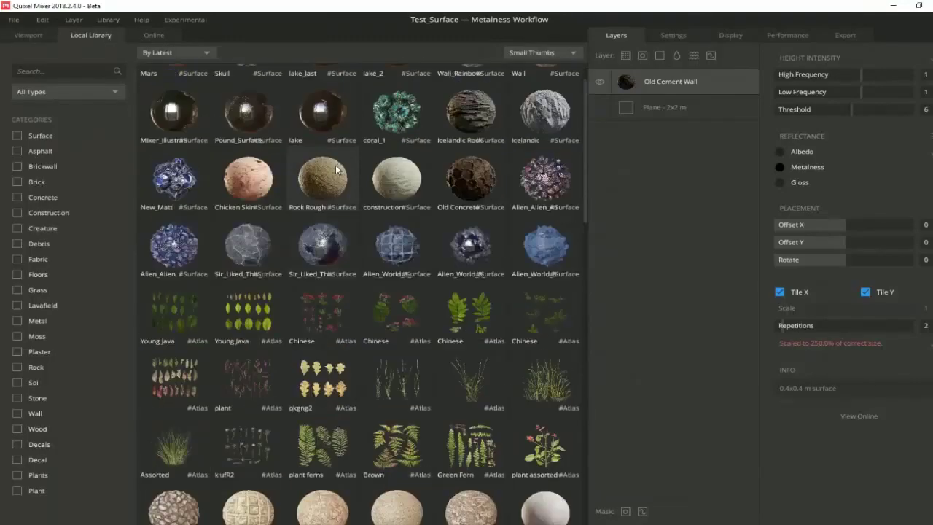
{"action": "scroll", "coordinate": [336, 170], "scroll_direction": "up", "scroll_amount": 1}
{"action": "scroll", "coordinate": [337, 169], "scroll_direction": "down", "scroll_amount": 3}
{"action": "scroll", "coordinate": [338, 169], "scroll_direction": "down", "scroll_amount": 2}
{"action": "scroll", "coordinate": [337, 169], "scroll_direction": "down", "scroll_amount": 3}
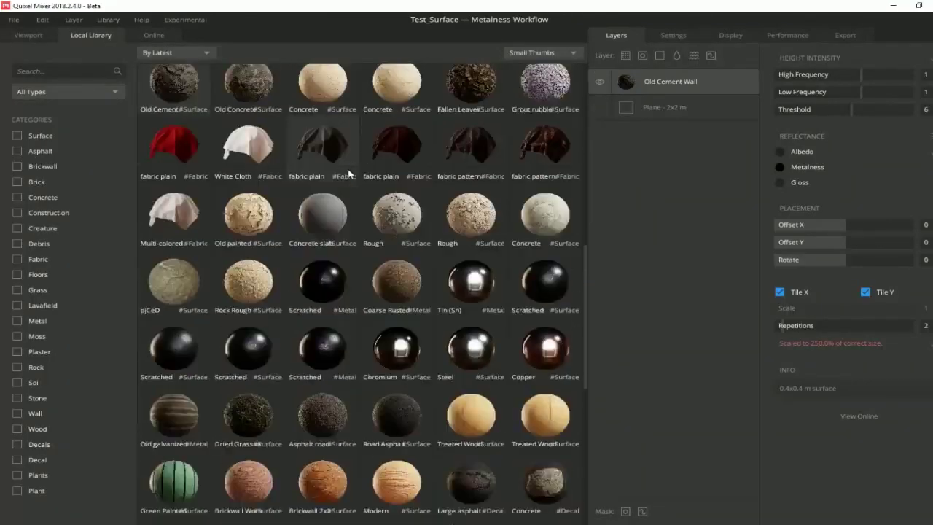
{"action": "scroll", "coordinate": [337, 169], "scroll_direction": "down", "scroll_amount": 1}
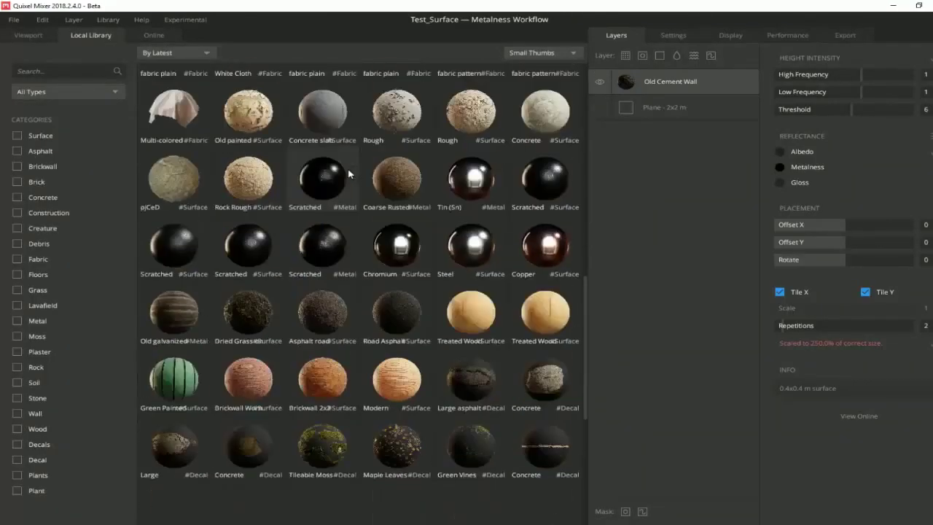
{"action": "double_click", "coordinate": [391, 300]}
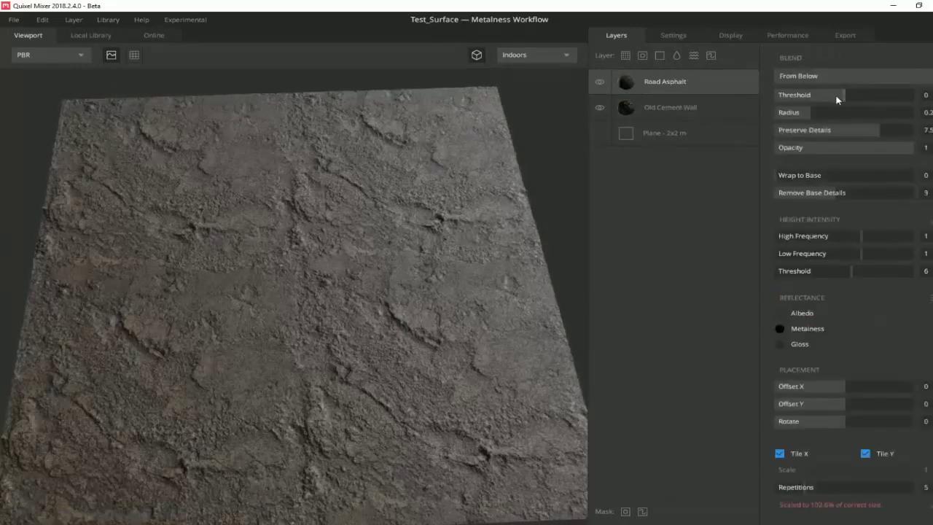
Blend the asphalt From Above at a near-zero threshold with 2 repetitions
{"action": "left_click_drag", "start_coordinate": [837, 99], "coordinate": [853, 96]}
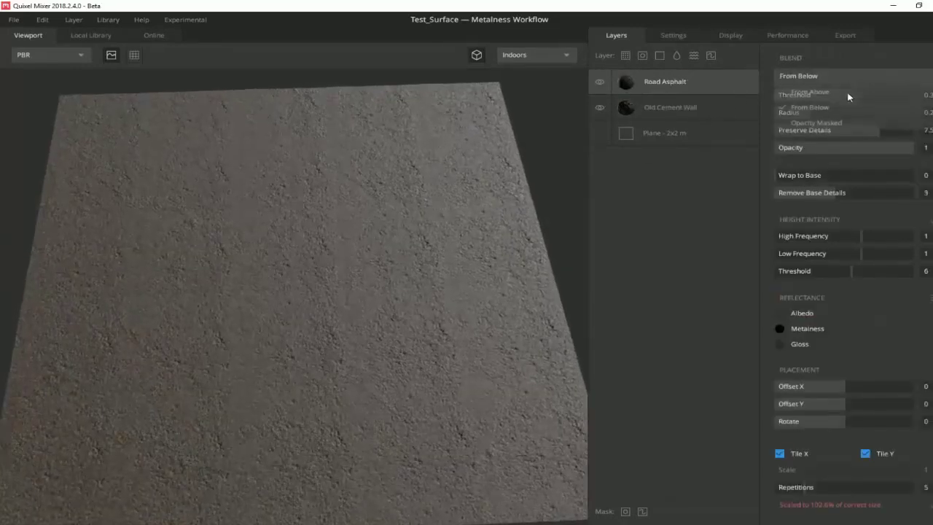
{"action": "left_click", "coordinate": [849, 76]}
{"action": "left_click", "coordinate": [850, 91]}
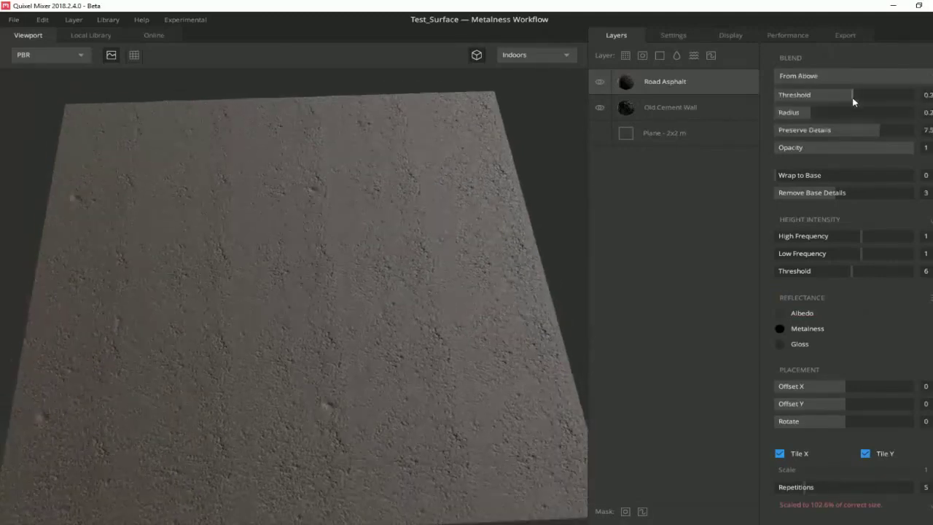
{"action": "left_click_drag", "start_coordinate": [853, 101], "coordinate": [845, 104]}
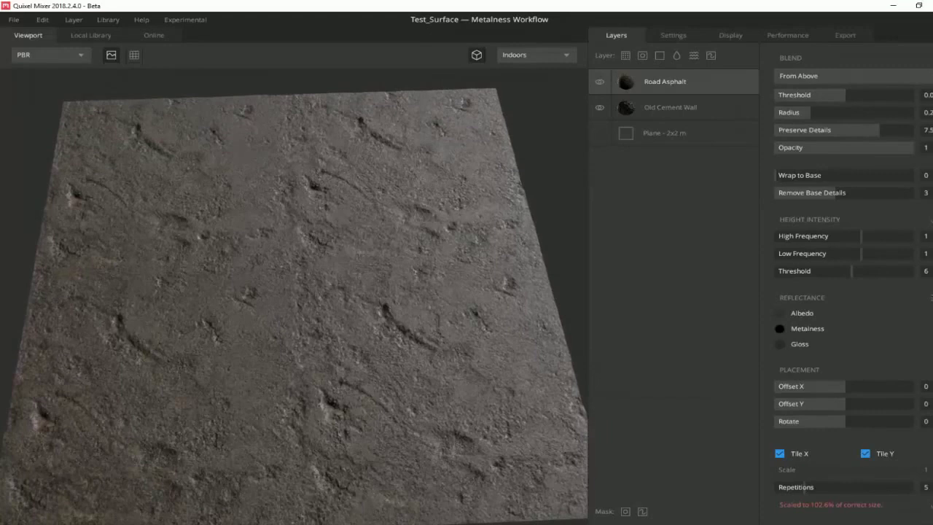
{"action": "type", "text": "2"}
{"action": "key", "text": "Return"}
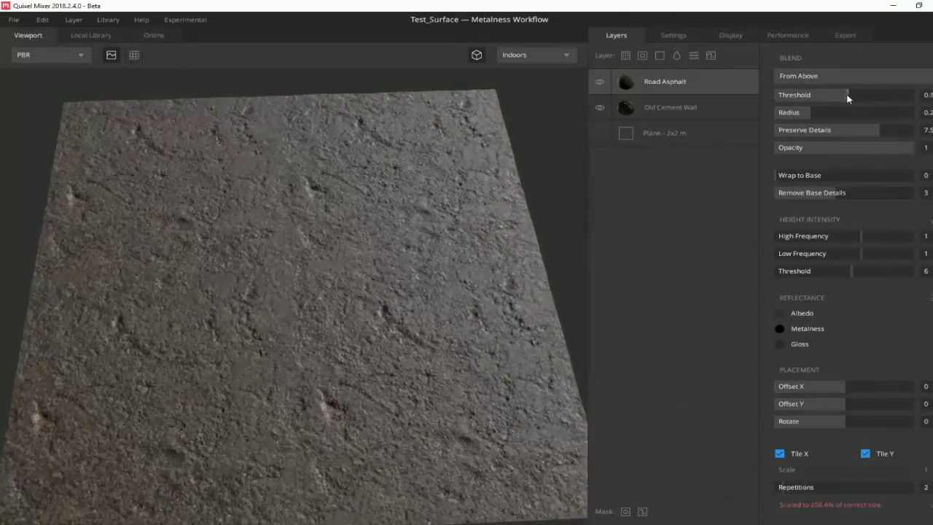
{"action": "left_click_drag", "start_coordinate": [845, 94], "coordinate": [843, 97]}
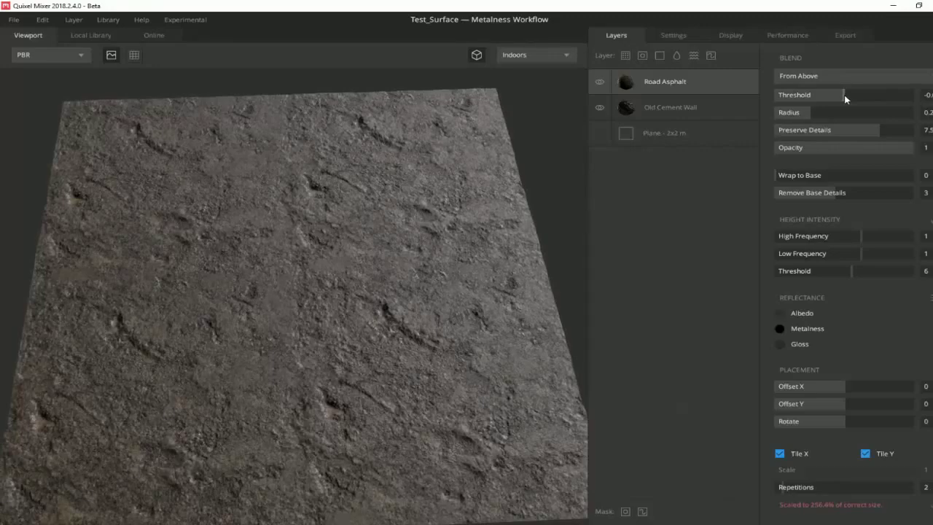
{"action": "scroll", "coordinate": [302, 177], "scroll_direction": "up", "scroll_amount": 5}
{"action": "left_click_drag", "start_coordinate": [333, 202], "coordinate": [379, 286]}
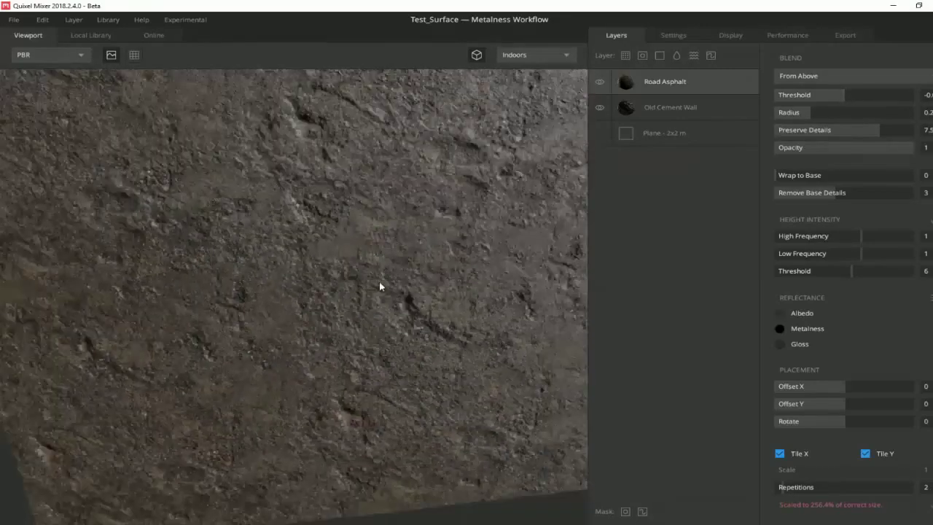
{"action": "scroll", "coordinate": [379, 286], "scroll_direction": "down", "scroll_amount": 5}
{"action": "left_click", "coordinate": [674, 117]}
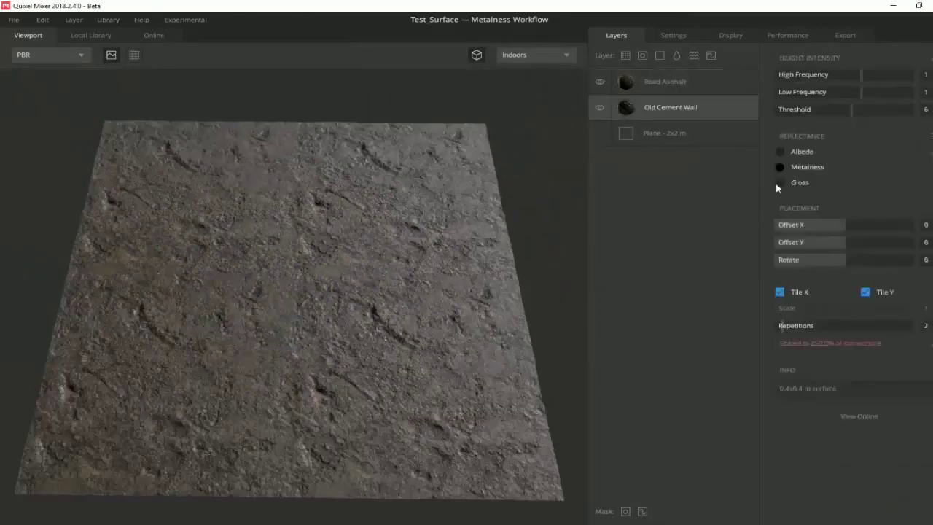
Give the Old Cement Wall layer a much darker albedo colour
{"action": "left_click", "coordinate": [777, 184]}
{"action": "left_click", "coordinate": [525, 302]}
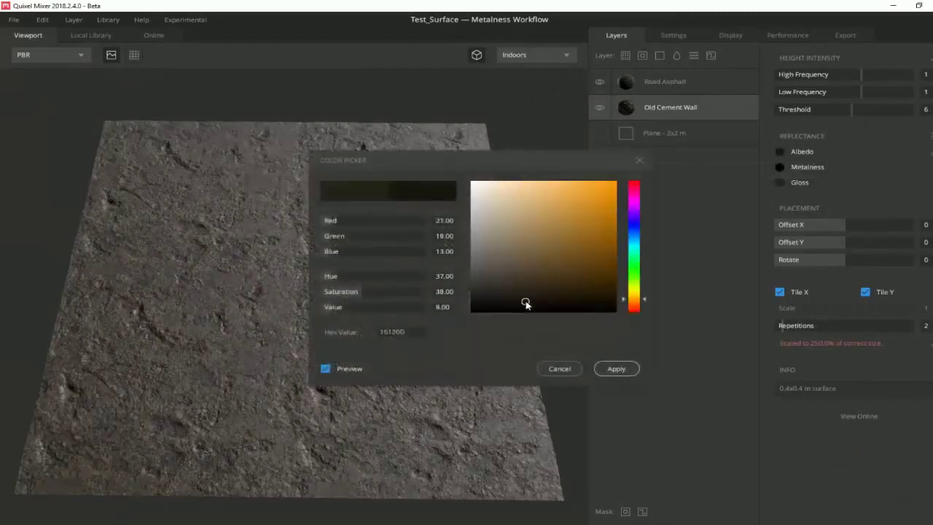
{"action": "left_click", "coordinate": [616, 367]}
Open the Local Library and scroll down to the Sidewalk materials
{"action": "left_click", "coordinate": [95, 35]}
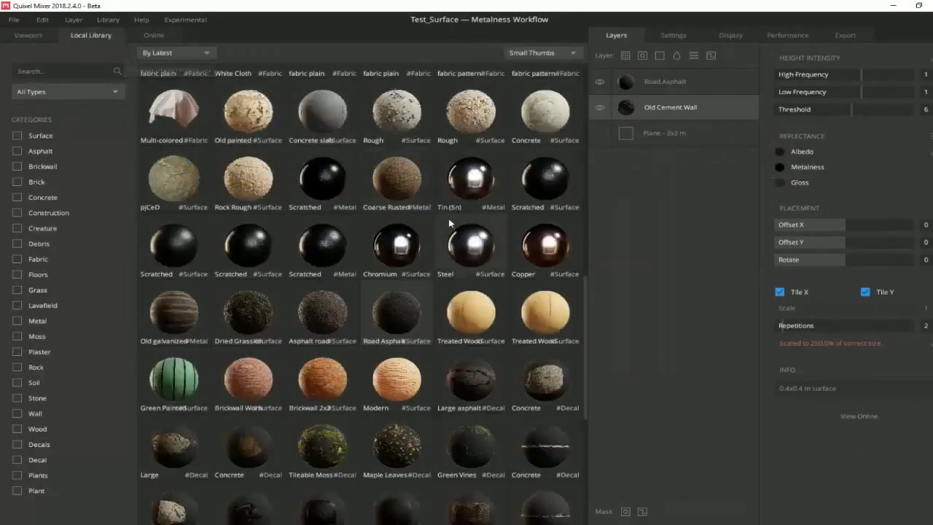
{"action": "scroll", "coordinate": [448, 218], "scroll_direction": "down", "scroll_amount": 2}
{"action": "scroll", "coordinate": [470, 250], "scroll_direction": "down", "scroll_amount": 2}
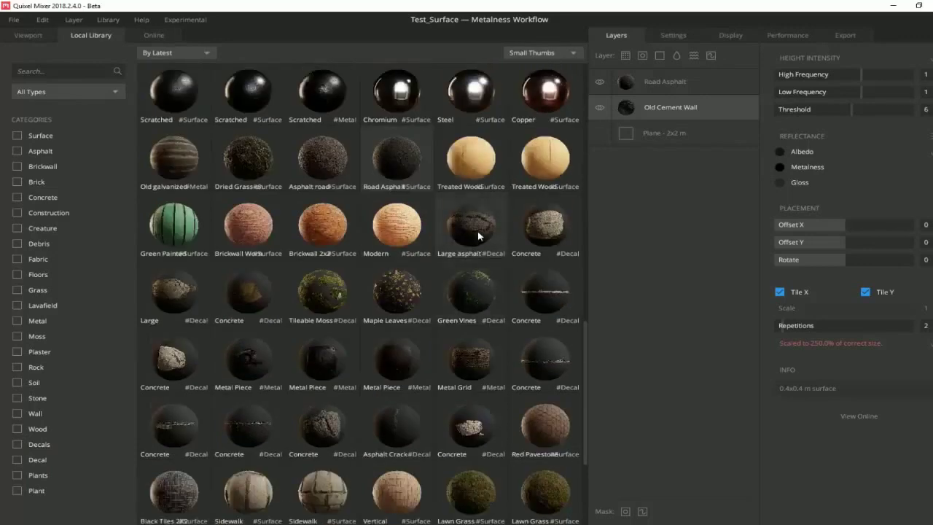
{"action": "scroll", "coordinate": [359, 395], "scroll_direction": "down", "scroll_amount": 3}
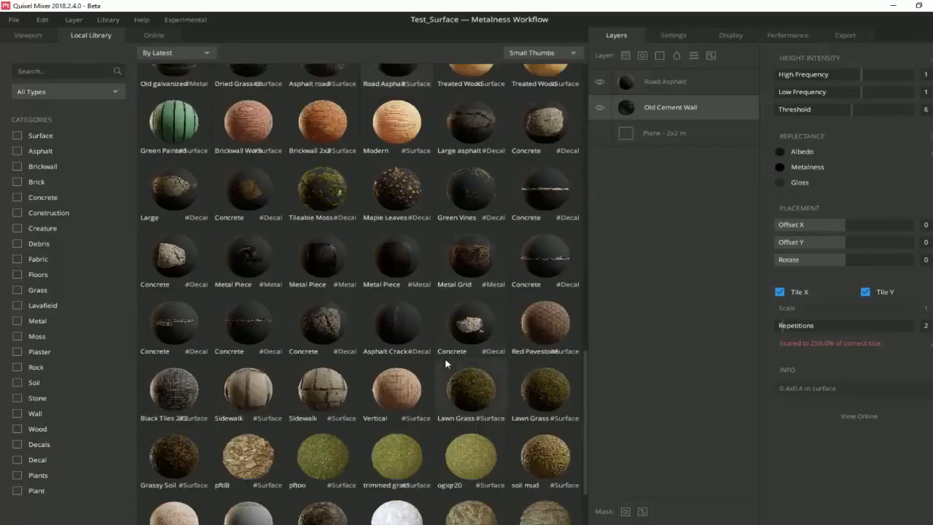
Add the Sidewalk material as a layer blended From Above
{"action": "double_click", "coordinate": [329, 387]}
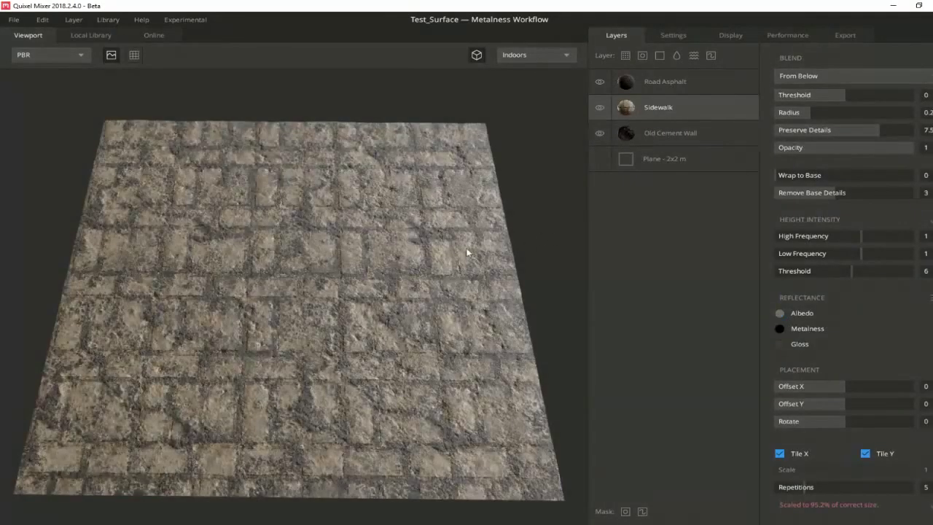
{"action": "left_click_drag", "start_coordinate": [468, 253], "coordinate": [495, 239]}
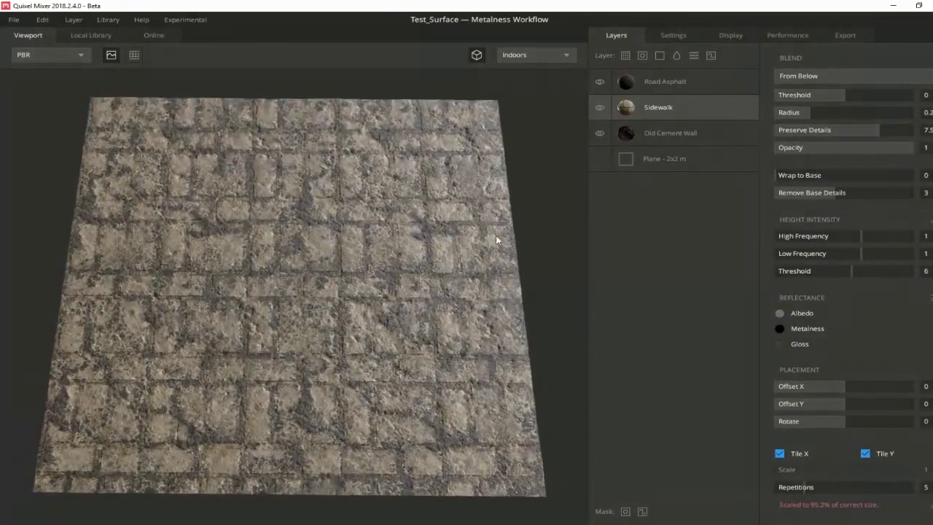
{"action": "left_click", "coordinate": [814, 79]}
{"action": "left_click_drag", "start_coordinate": [838, 94], "coordinate": [848, 101]}
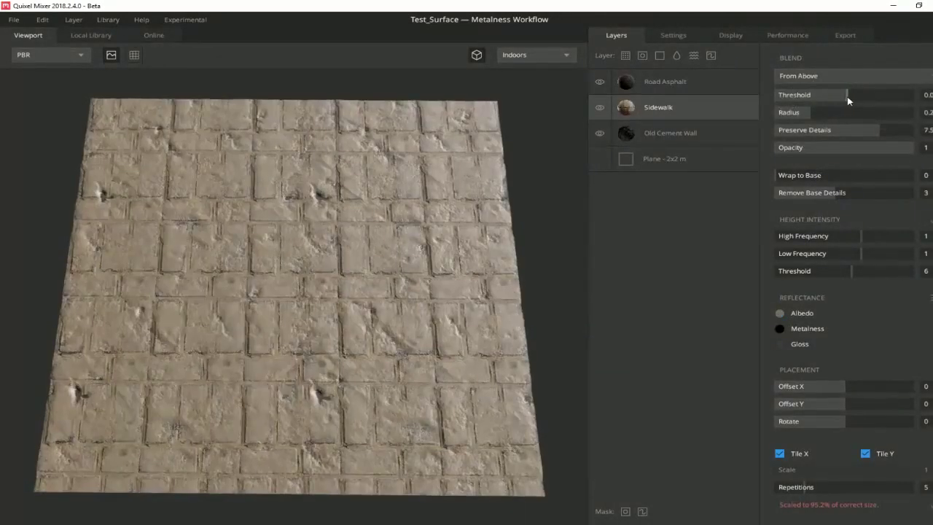
Add a second Sidewalk layer, hide the first, and blend it From Above at threshold 0.3
{"action": "left_click", "coordinate": [90, 35]}
{"action": "left_click_drag", "start_coordinate": [241, 402], "coordinate": [630, 100]}
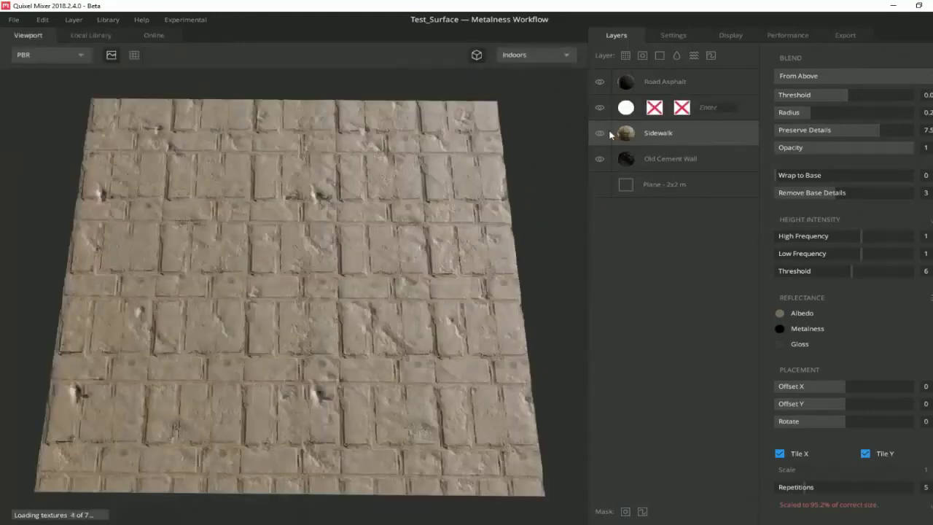
{"action": "left_click", "coordinate": [599, 133]}
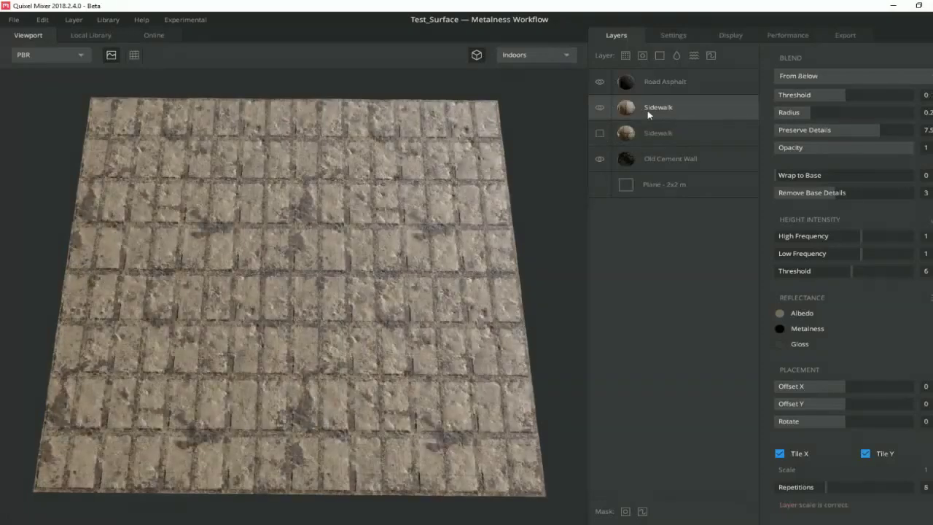
{"action": "left_click", "coordinate": [858, 83]}
{"action": "left_click", "coordinate": [839, 94]}
{"action": "left_click_drag", "start_coordinate": [839, 94], "coordinate": [854, 104]}
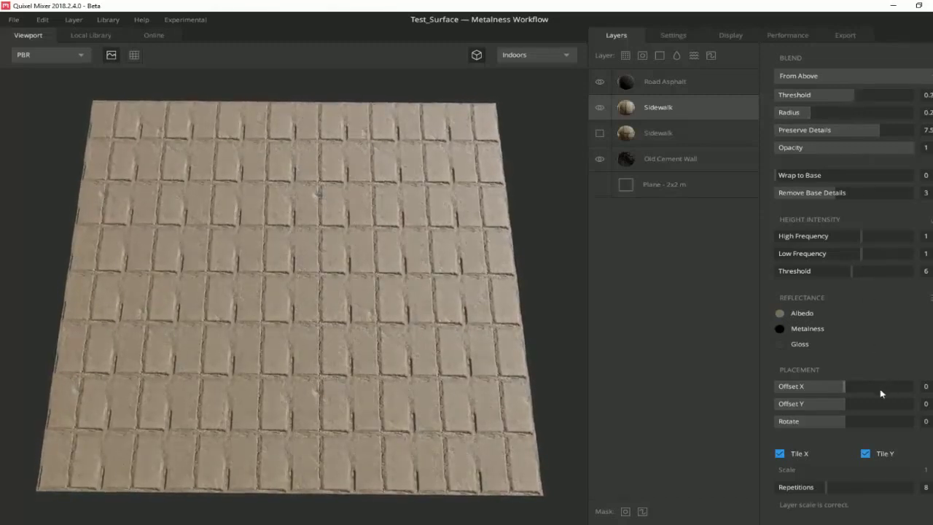
Add a paint mask to the Sidewalk layer and switch to a square brush
{"action": "left_click", "coordinate": [90, 35]}
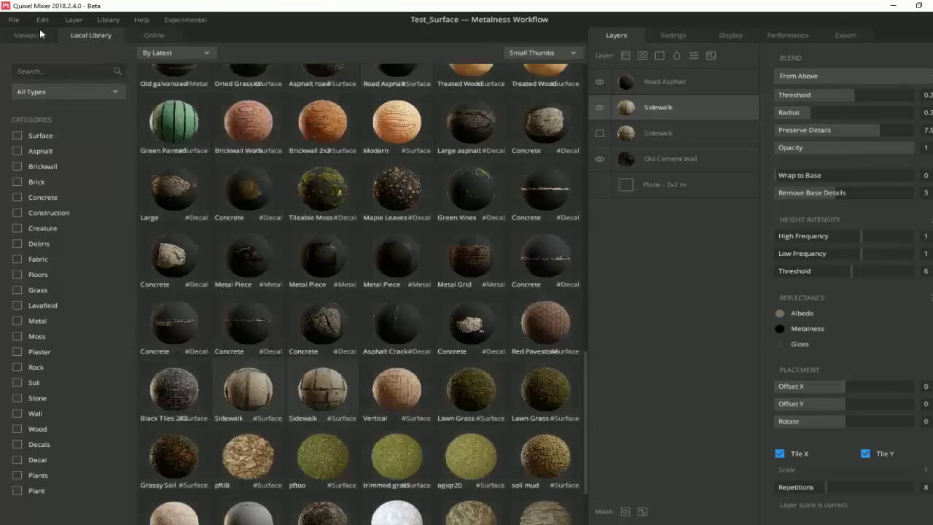
{"action": "left_click", "coordinate": [30, 35]}
{"action": "left_click", "coordinate": [642, 511]}
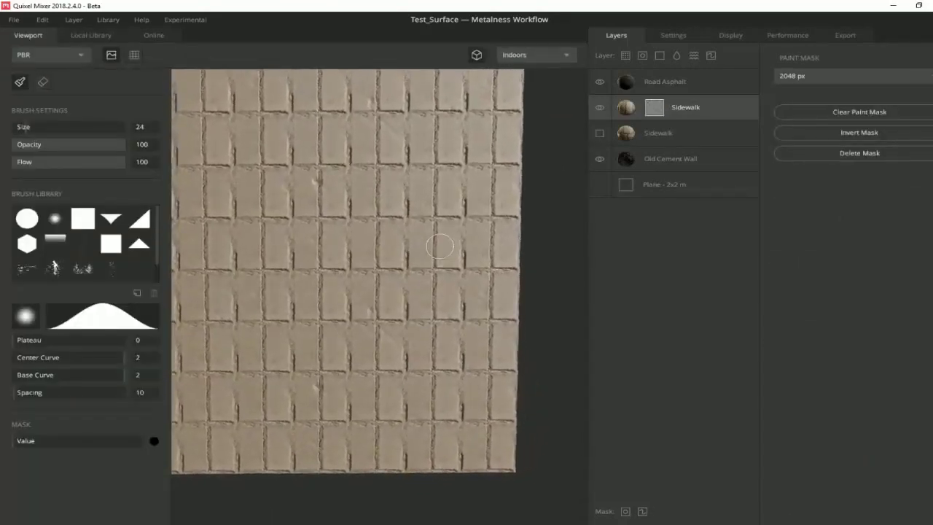
{"action": "left_click", "coordinate": [82, 217]}
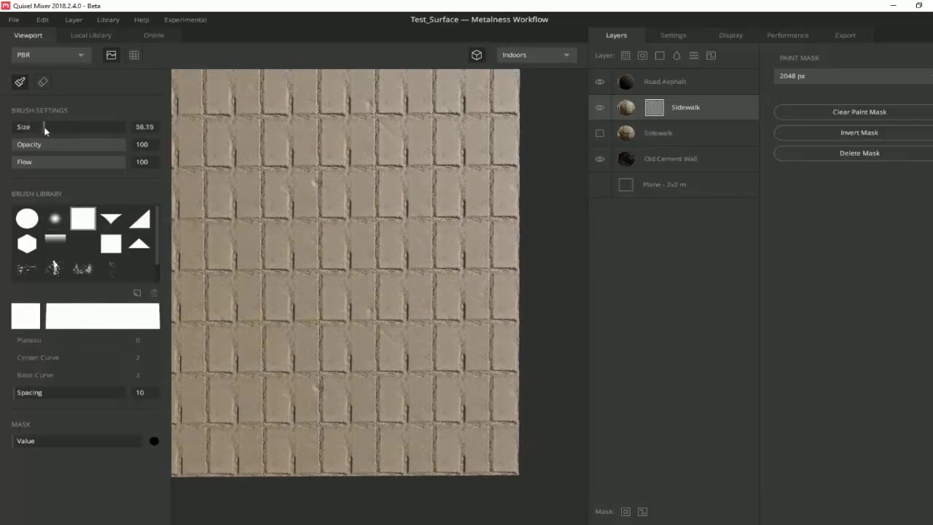
{"action": "scroll", "coordinate": [417, 136], "scroll_direction": "down", "scroll_amount": 1}
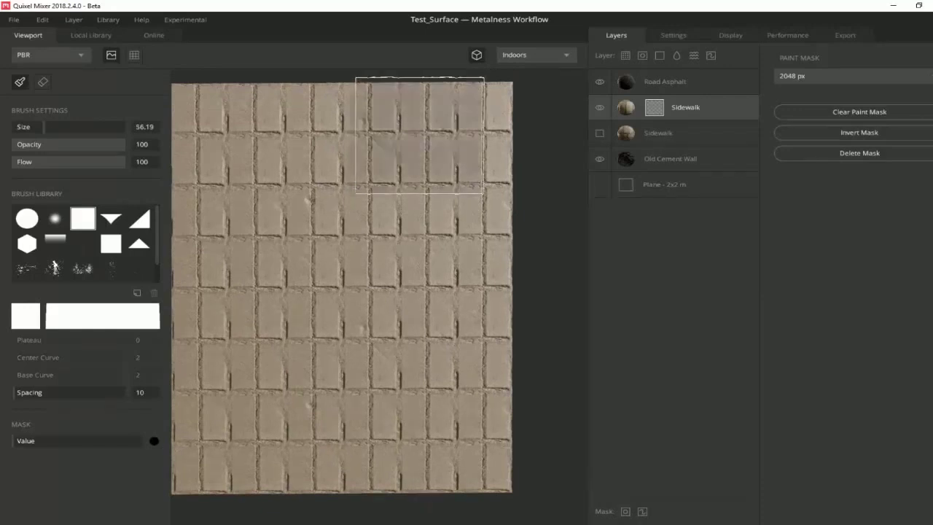
{"action": "left_click", "coordinate": [420, 136]}
{"action": "key", "text": "ctrl+z"}
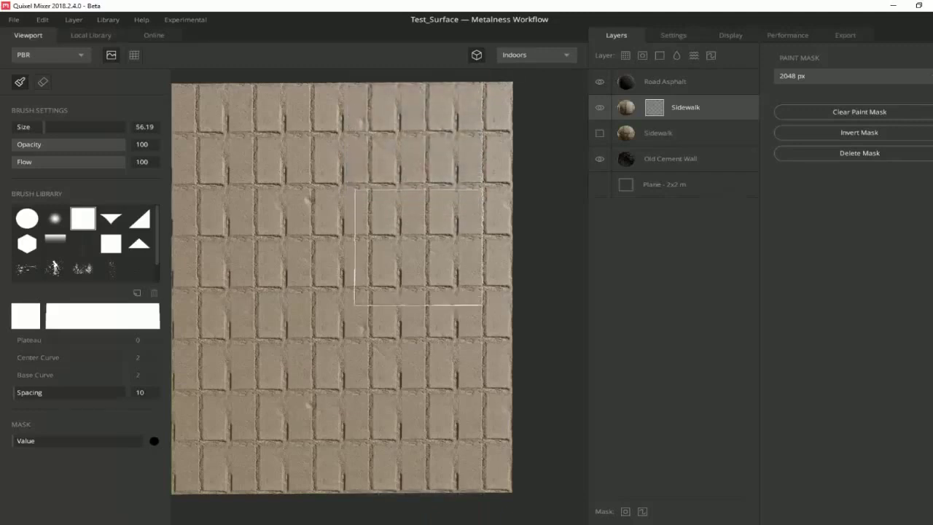
Paint vertical asphalt strips into the sidewalk mask and lower the blend threshold
{"action": "left_click", "coordinate": [419, 431], "text": "shift"}
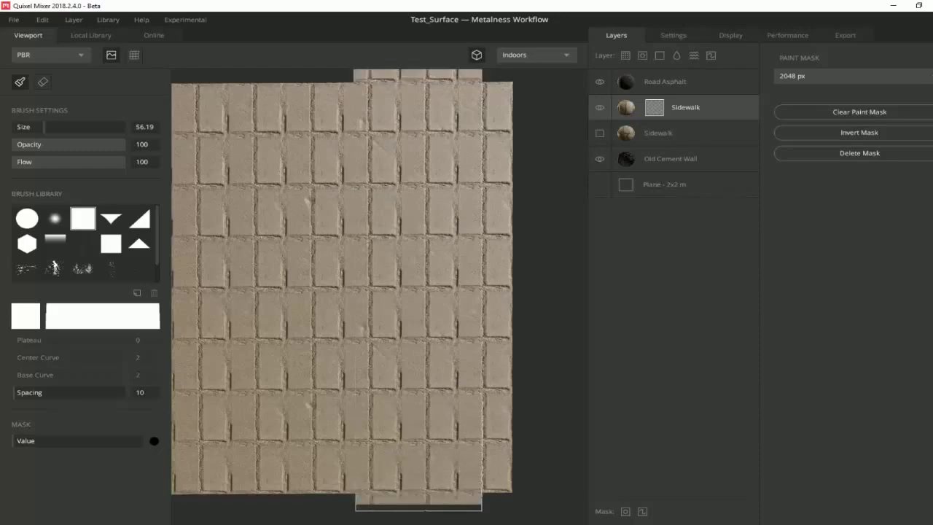
{"action": "middle_click_drag", "start_coordinate": [397, 223], "coordinate": [515, 204]}
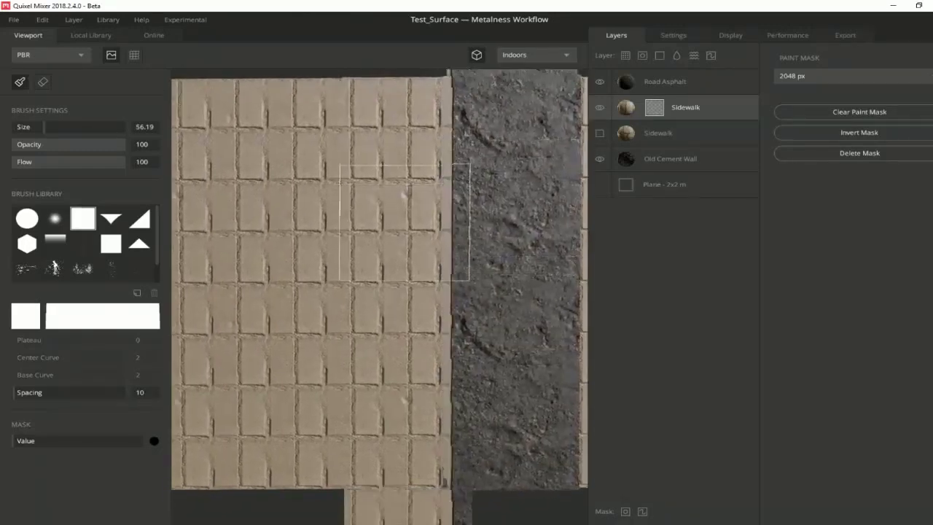
{"action": "left_click", "coordinate": [400, 452], "text": "shift"}
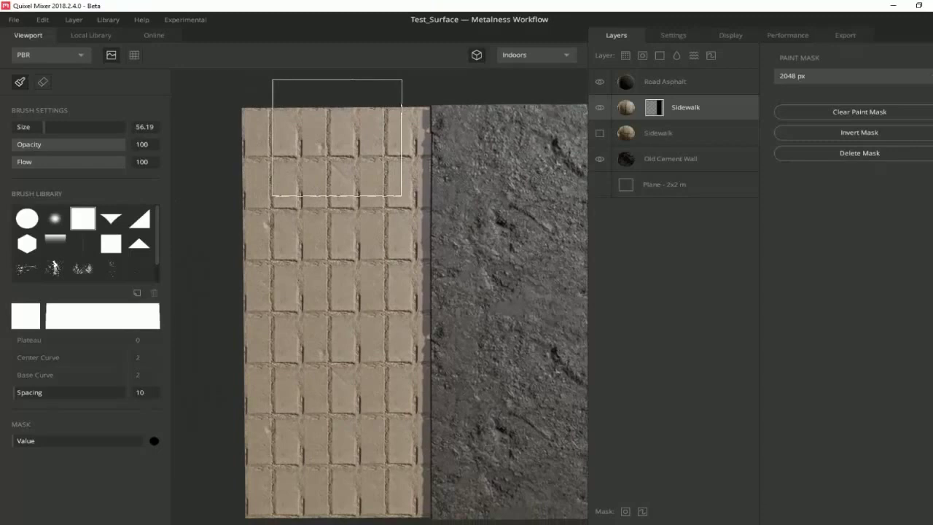
{"action": "left_click_drag", "start_coordinate": [337, 137], "coordinate": [339, 502]}
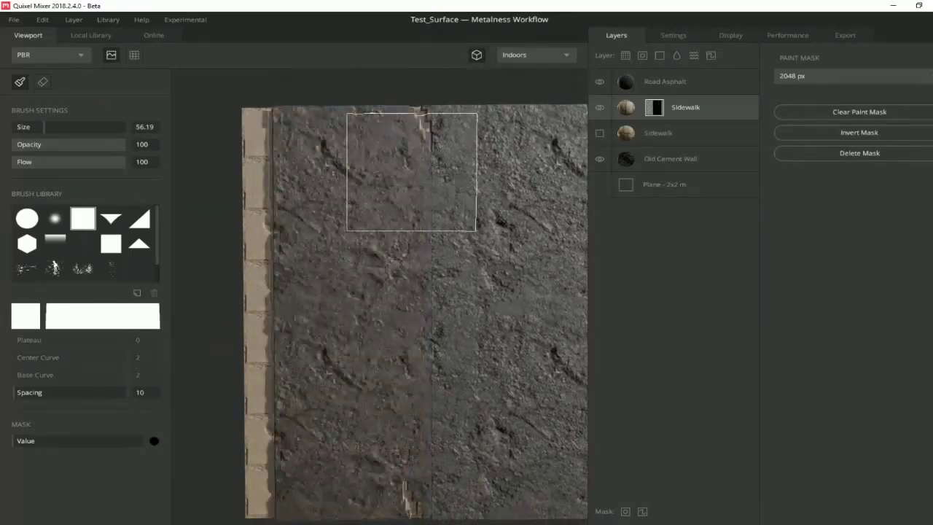
{"action": "scroll", "coordinate": [408, 146], "scroll_direction": "down", "scroll_amount": 3}
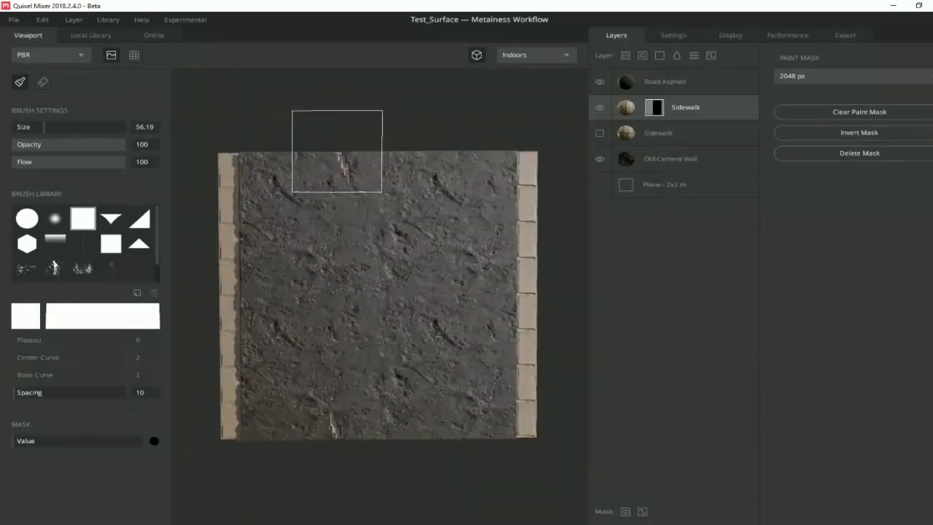
{"action": "left_click_drag", "start_coordinate": [336, 151], "coordinate": [347, 437]}
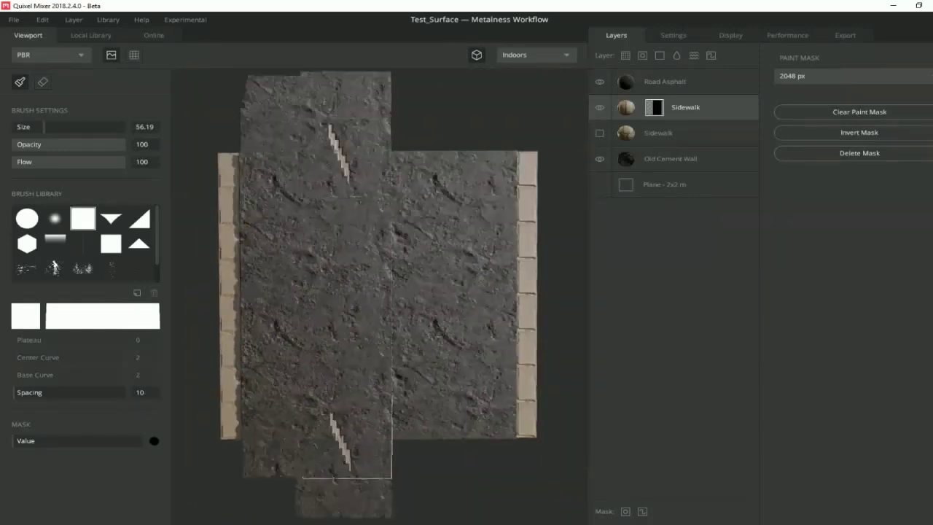
{"action": "key", "text": "ctrl+z"}
{"action": "scroll", "coordinate": [346, 344], "scroll_direction": "up", "scroll_amount": 2}
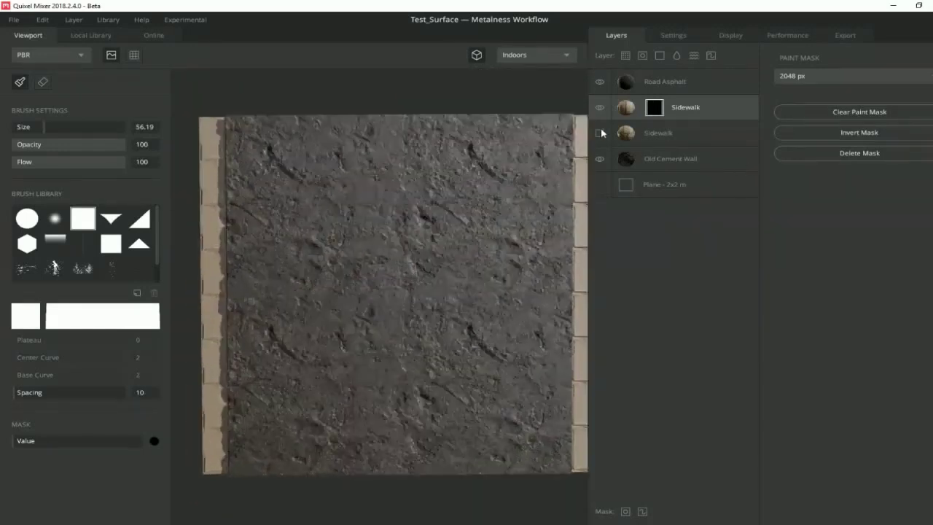
{"action": "left_click", "coordinate": [654, 109]}
{"action": "mouse_move", "coordinate": [833, 99]}
{"action": "left_mouse_down"}
{"action": "mouse_move", "coordinate": [864, 95]}
{"action": "mouse_move", "coordinate": [844, 98]}
{"action": "left_mouse_up"}
Switch the Sidewalk blend to From Below, then back to From Above, tuning the threshold for crisp edges
{"action": "left_click", "coordinate": [840, 78]}
{"action": "left_click", "coordinate": [837, 104]}
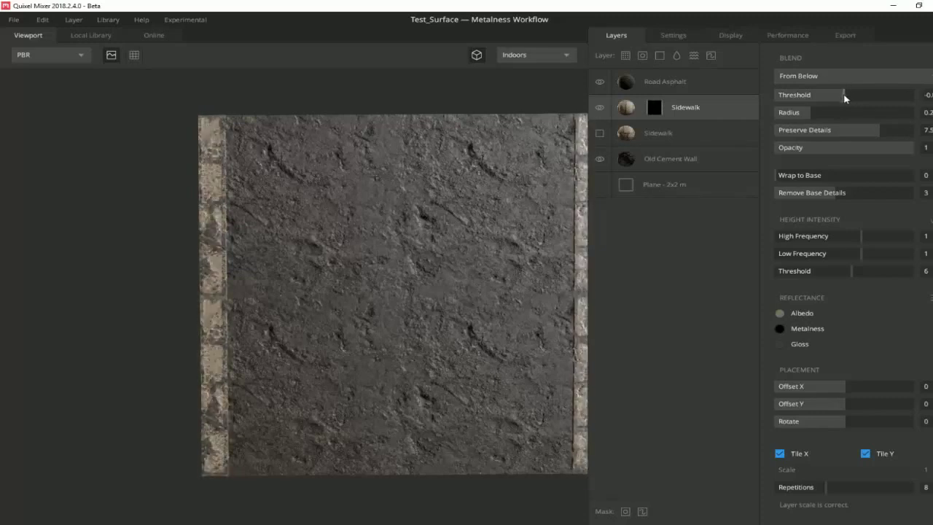
{"action": "left_click", "coordinate": [821, 81]}
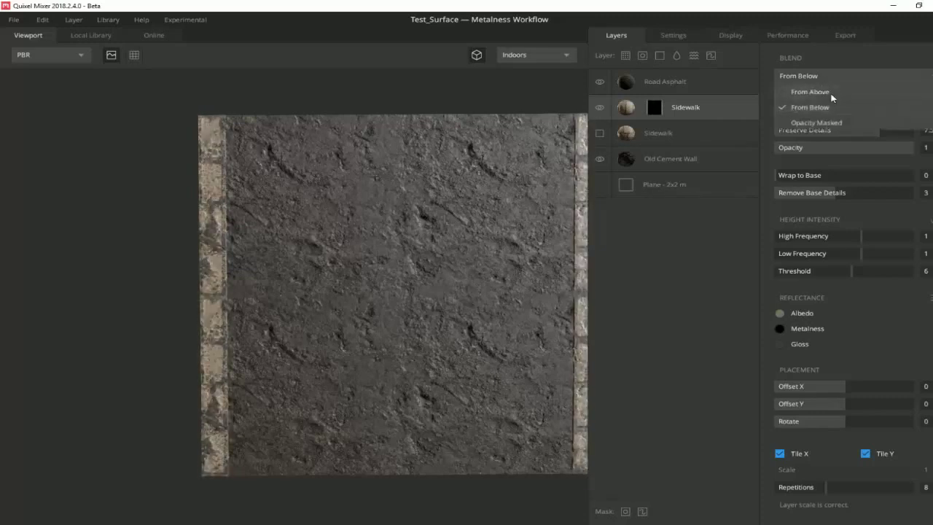
{"action": "left_click", "coordinate": [831, 94]}
{"action": "left_click_drag", "start_coordinate": [835, 94], "coordinate": [847, 97]}
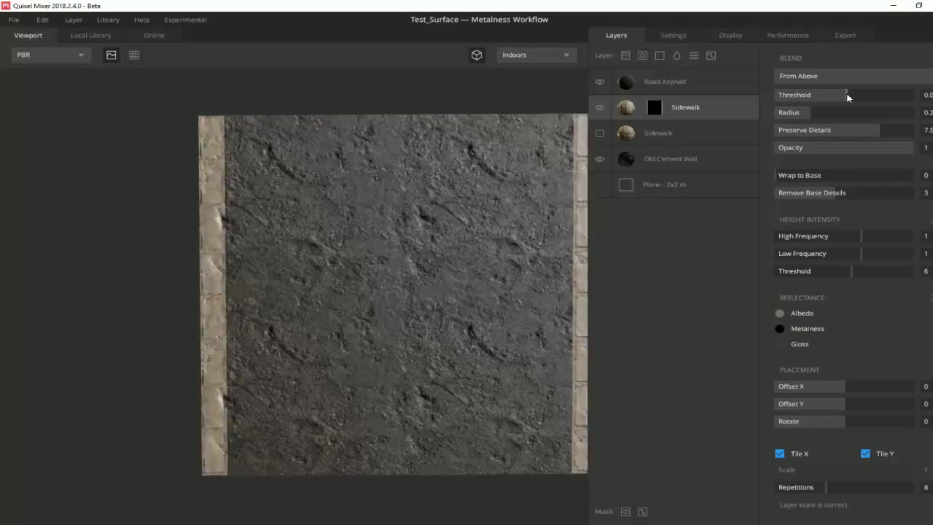
{"action": "mouse_move", "coordinate": [459, 82]}
{"action": "left_mouse_down"}
{"action": "mouse_move", "coordinate": [475, 210]}
{"action": "mouse_move", "coordinate": [385, 140]}
{"action": "mouse_move", "coordinate": [420, 185]}
{"action": "mouse_move", "coordinate": [400, 173]}
{"action": "mouse_move", "coordinate": [521, 270]}
{"action": "mouse_move", "coordinate": [308, 202]}
{"action": "mouse_move", "coordinate": [402, 140]}
{"action": "mouse_move", "coordinate": [335, 204]}
{"action": "mouse_move", "coordinate": [360, 229]}
{"action": "mouse_move", "coordinate": [459, 252]}
{"action": "left_mouse_up"}
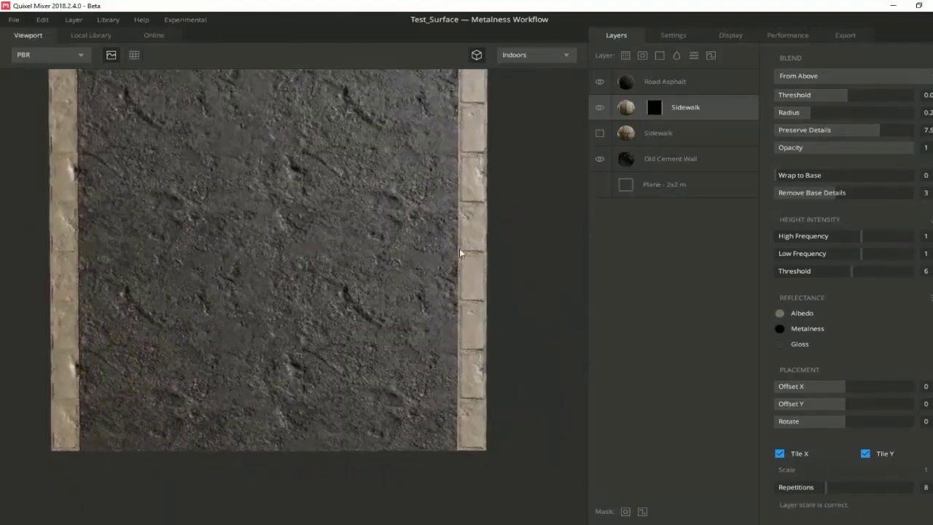
Tint the sidewalk albedo warm beige (7E6E54) and add a new Paint layer targeting Albedo
{"action": "left_click", "coordinate": [779, 313]}
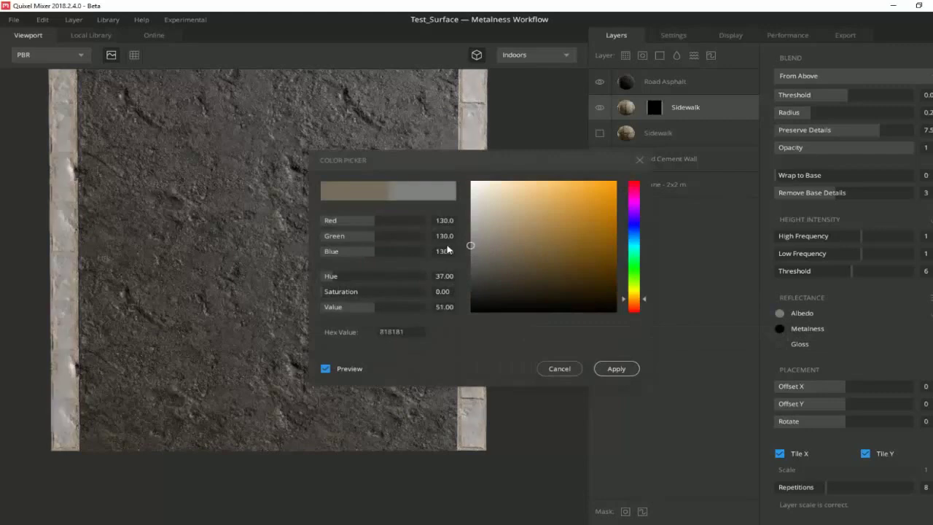
{"action": "left_click_drag", "start_coordinate": [447, 250], "coordinate": [451, 253]}
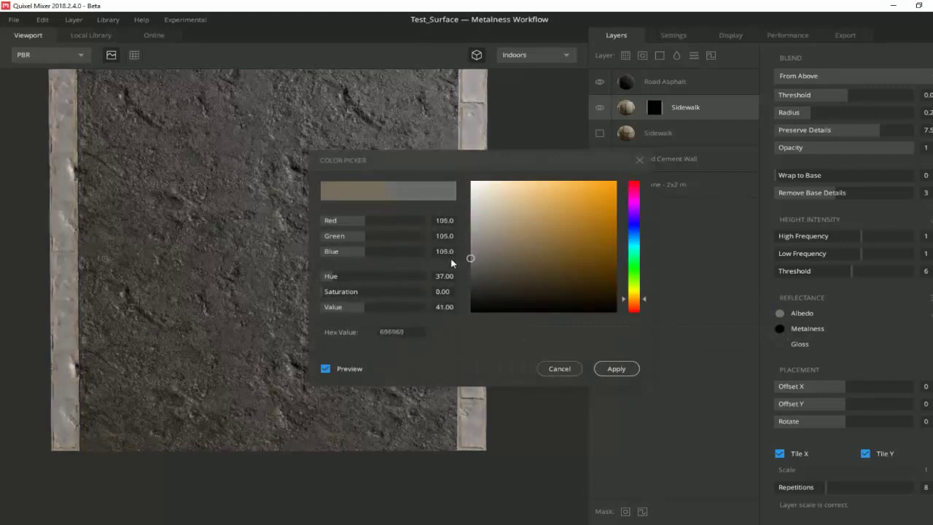
{"action": "left_click", "coordinate": [558, 368]}
{"action": "left_click", "coordinate": [779, 312]}
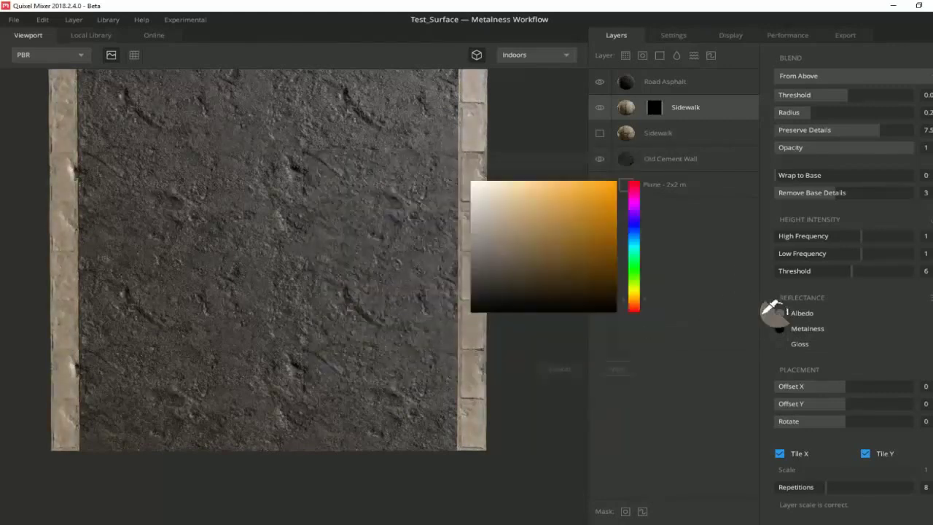
{"action": "left_click_drag", "start_coordinate": [519, 262], "coordinate": [508, 245]}
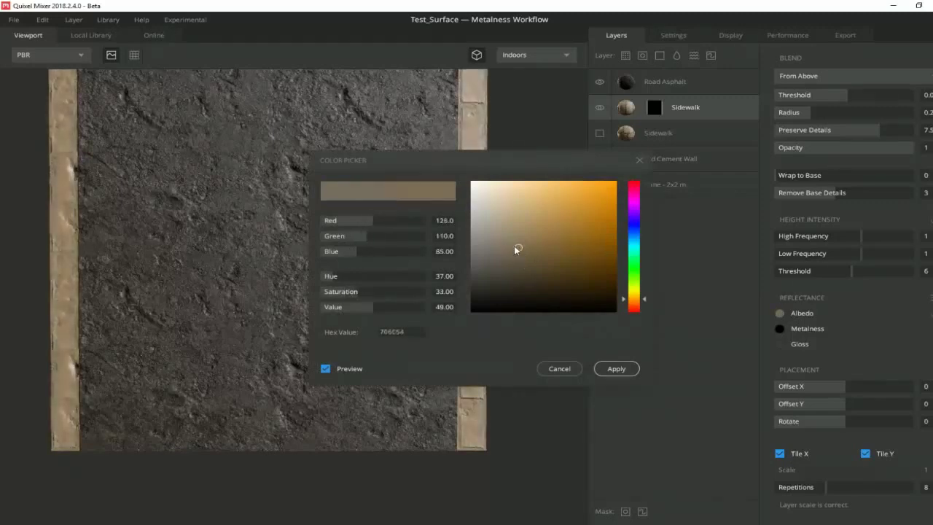
{"action": "left_click", "coordinate": [561, 368]}
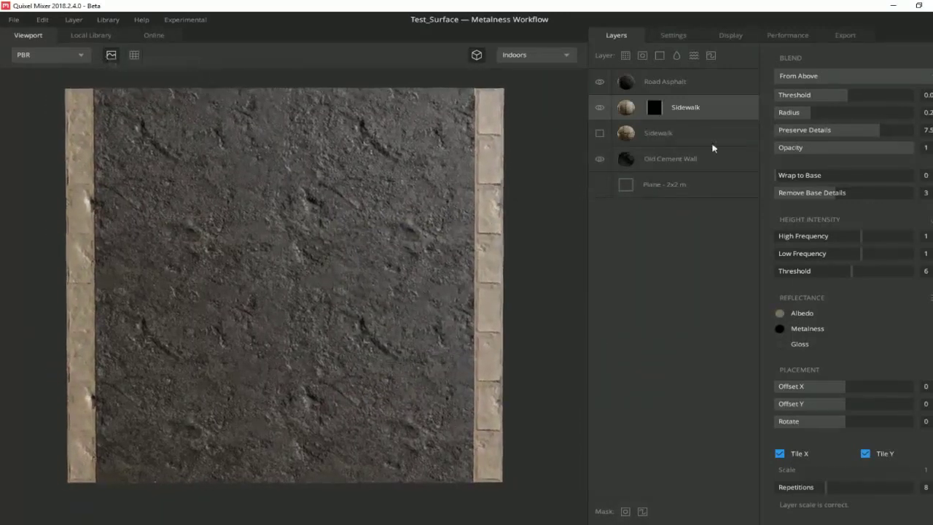
{"action": "left_click", "coordinate": [701, 56]}
{"action": "left_click", "coordinate": [668, 134]}
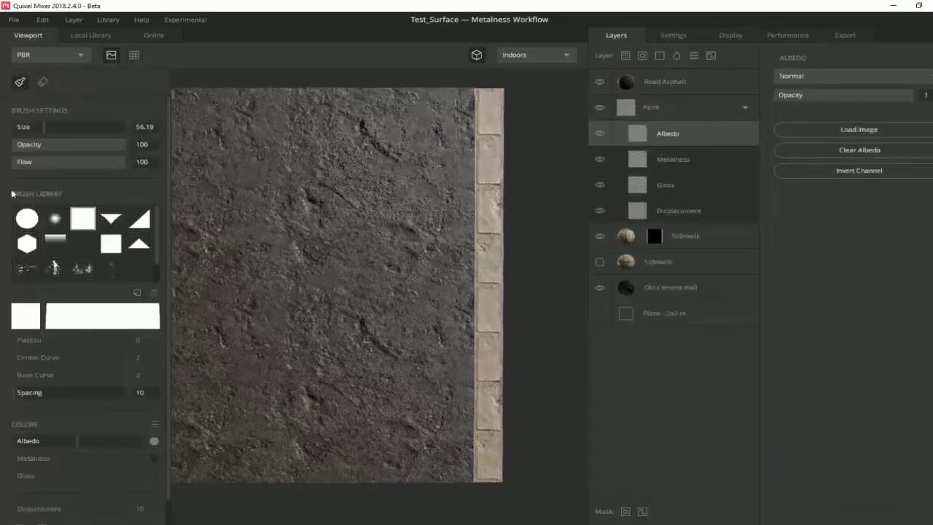
Shrink the brush to about 17, return to top view, and paint the white centre line
{"action": "left_click", "coordinate": [23, 130]}
{"action": "mouse_move", "coordinate": [512, 163]}
{"action": "middle_mouse_down"}
{"action": "mouse_move", "coordinate": [497, 171]}
{"action": "mouse_move", "coordinate": [548, 172]}
{"action": "middle_mouse_up"}
{"action": "left_click", "coordinate": [476, 54]}
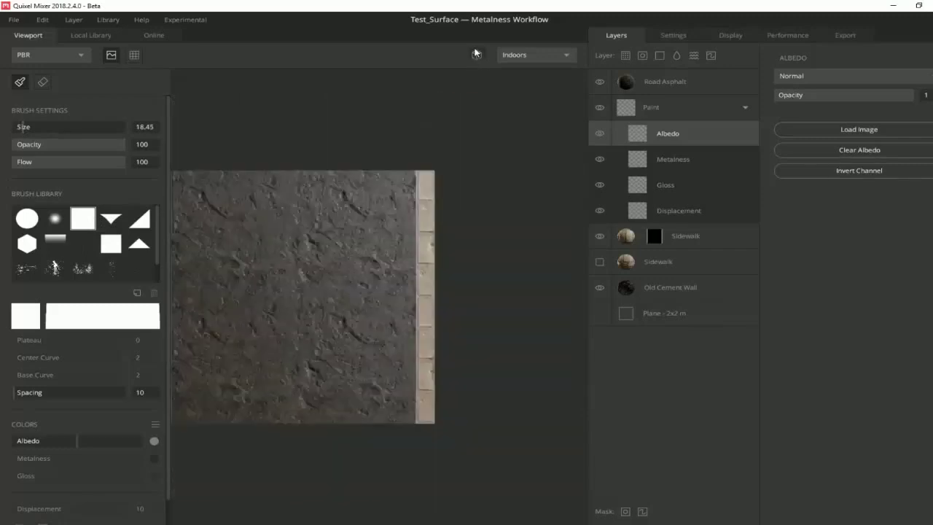
{"action": "left_click", "coordinate": [475, 54]}
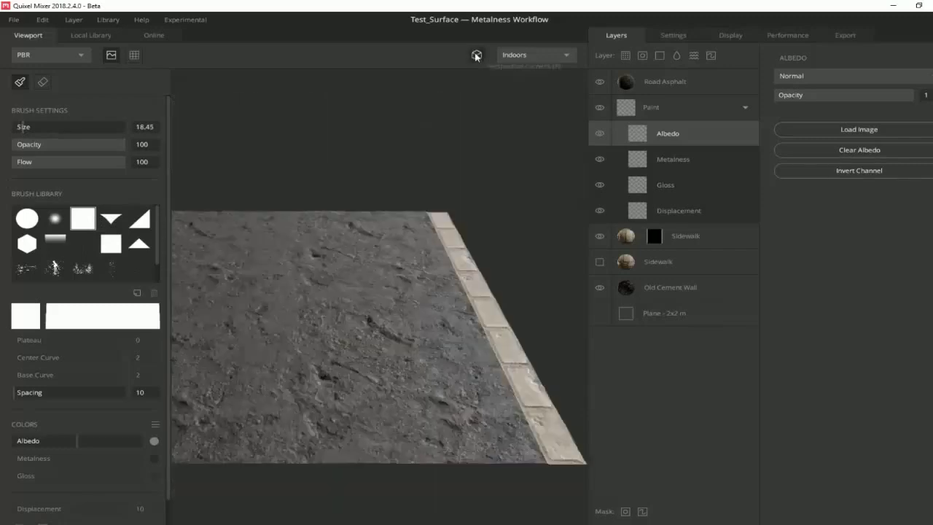
{"action": "left_click", "coordinate": [476, 54]}
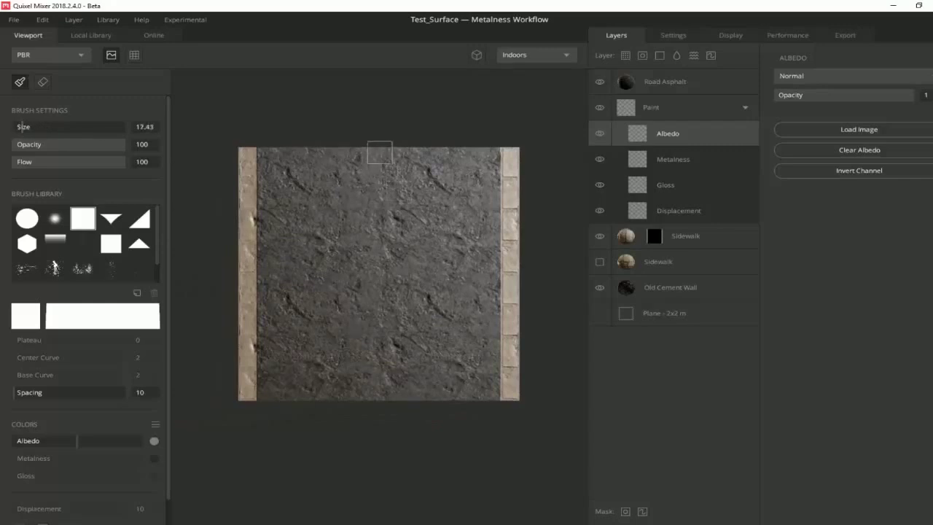
{"action": "left_click_drag", "start_coordinate": [379, 153], "coordinate": [380, 399]}
{"action": "key", "text": "ctrl+z"}
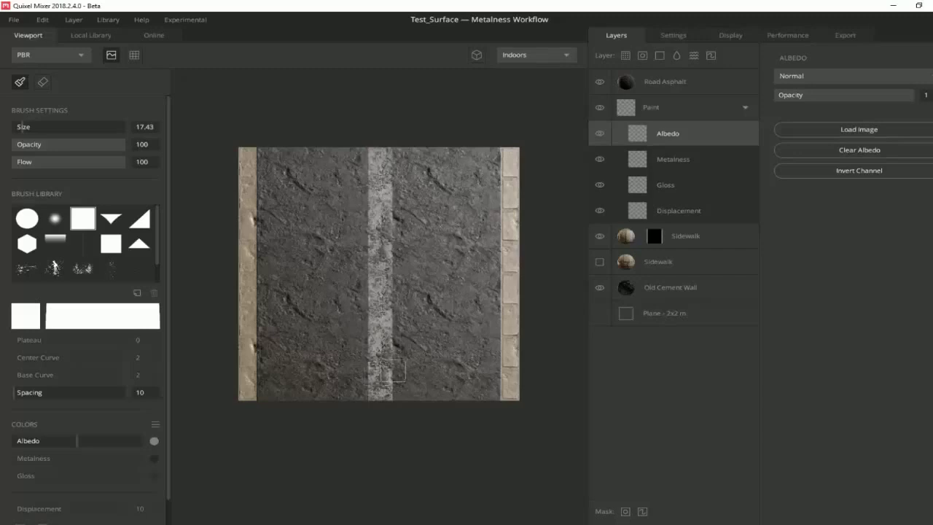
{"action": "scroll", "coordinate": [419, 346], "scroll_direction": "up", "scroll_amount": 1}
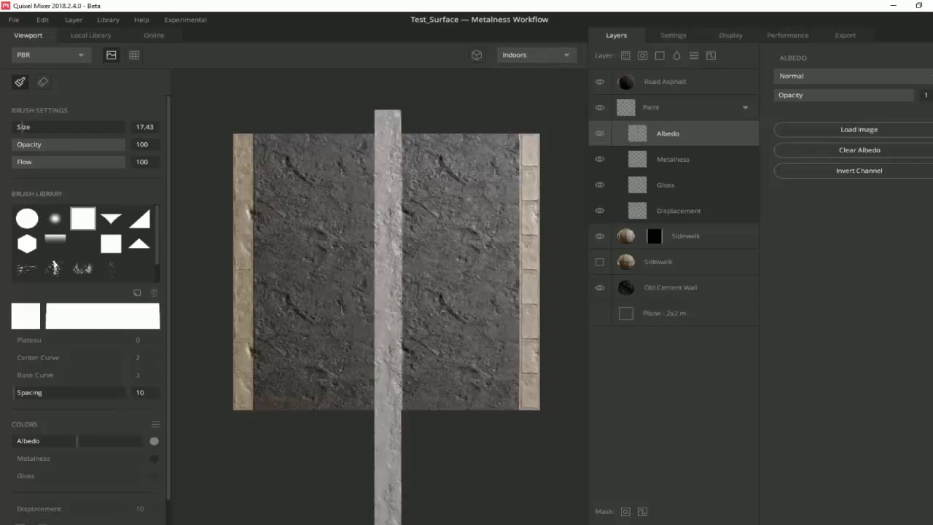
{"action": "left_click", "coordinate": [744, 107]}
Duplicate the Paint layer and orbit close to inspect the centre line
{"action": "left_click", "coordinate": [701, 110]}
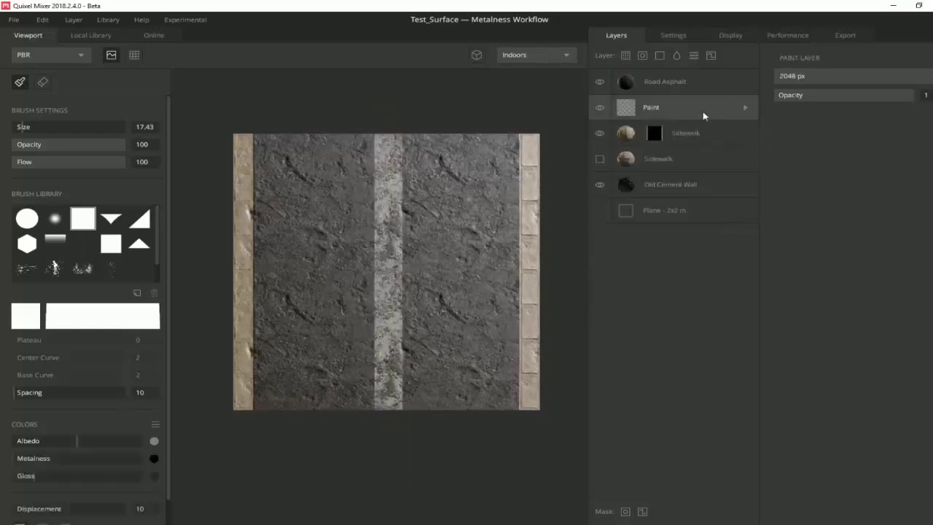
{"action": "key", "text": "ctrl+d"}
{"action": "left_click_drag", "start_coordinate": [554, 168], "coordinate": [483, 170], "text": "alt"}
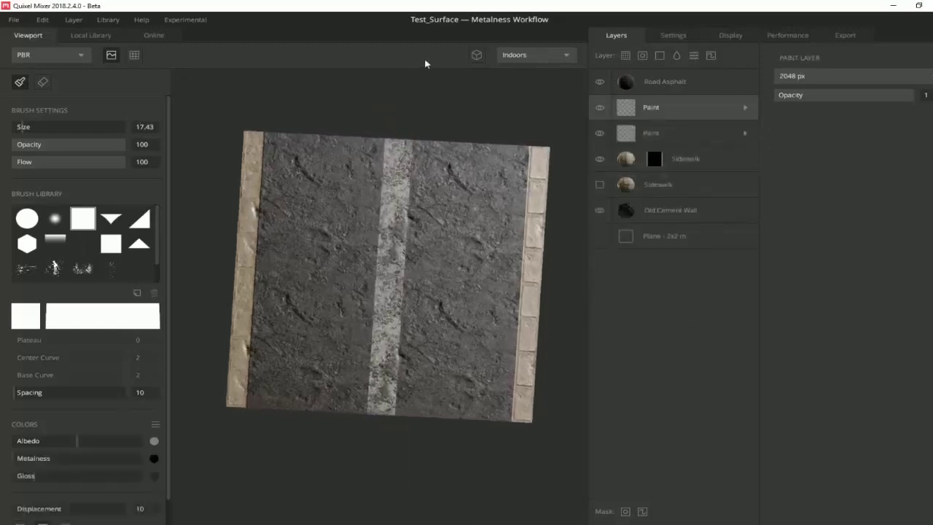
{"action": "mouse_move", "coordinate": [425, 64]}
{"action": "left_mouse_down", "text": "alt"}
{"action": "mouse_move", "coordinate": [475, 160]}
{"action": "mouse_move", "coordinate": [370, 202]}
{"action": "mouse_move", "coordinate": [384, 219]}
{"action": "left_mouse_up", "text": "alt"}
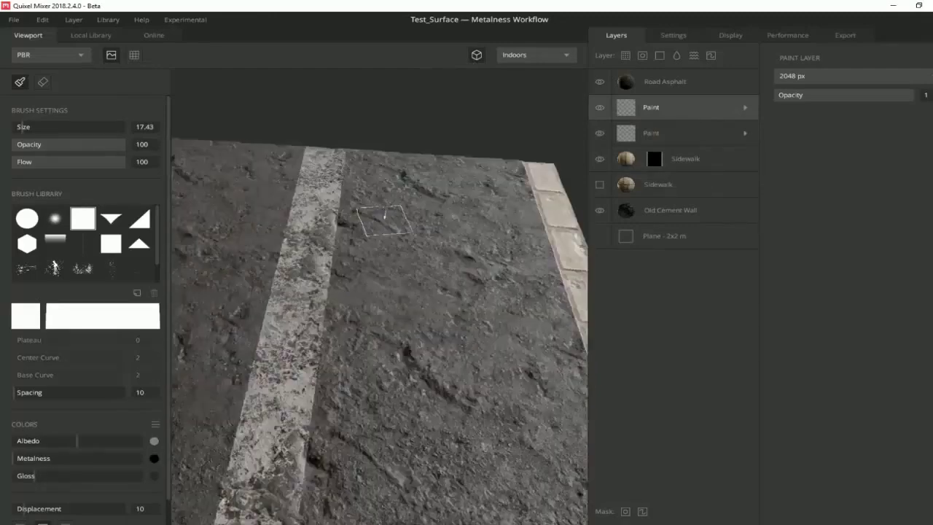
{"action": "scroll", "coordinate": [416, 291], "scroll_direction": "down", "scroll_amount": 2}
{"action": "scroll", "coordinate": [413, 266], "scroll_direction": "down", "scroll_amount": 2}
{"action": "scroll", "coordinate": [399, 260], "scroll_direction": "down", "scroll_amount": 2}
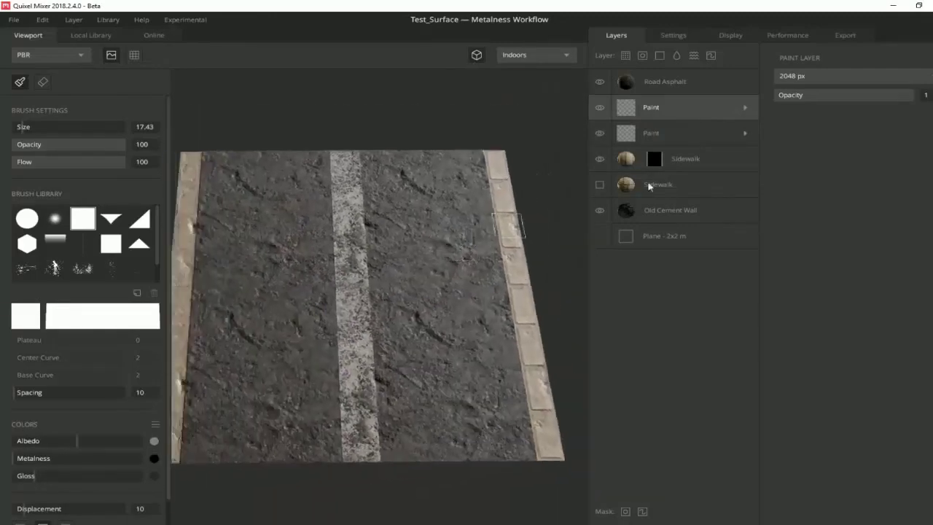
Move the road-line Paint layer to the top of the stack and expand its channels
{"action": "left_click_drag", "start_coordinate": [700, 107], "coordinate": [698, 77]}
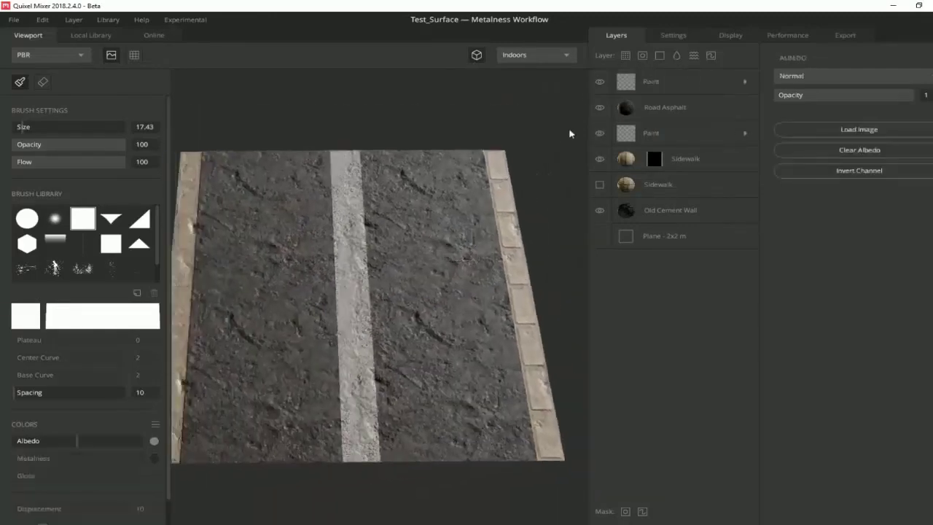
{"action": "left_click_drag", "start_coordinate": [571, 133], "coordinate": [913, 95], "text": "alt"}
{"action": "left_click", "coordinate": [751, 85]}
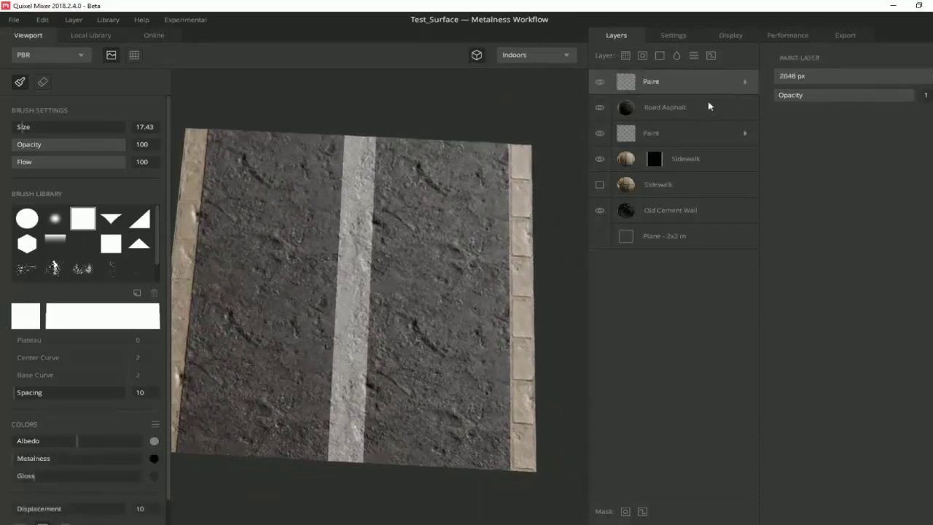
{"action": "left_click", "coordinate": [744, 81]}
Erase worn patches along the white centre line with a 38.85 soft eraser, then collapse the Paint layer
{"action": "left_click", "coordinate": [55, 218]}
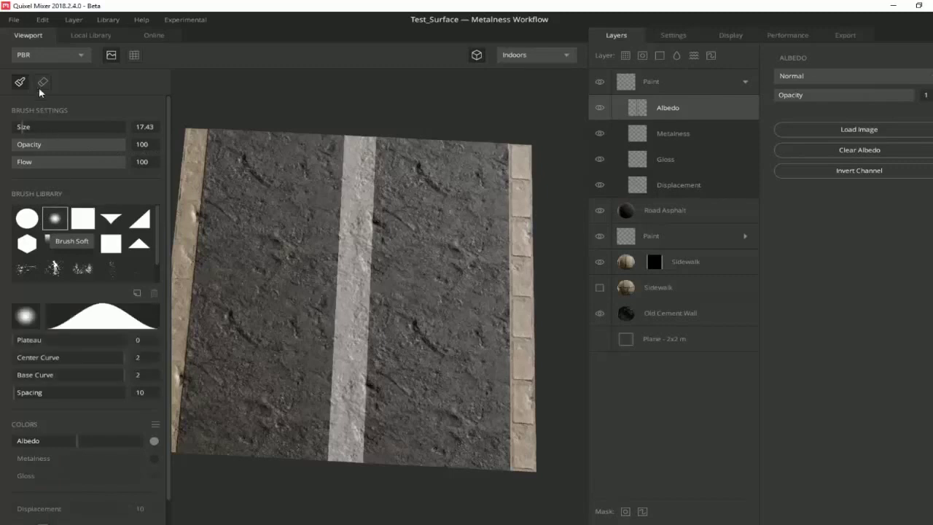
{"action": "left_click", "coordinate": [42, 83]}
{"action": "left_click_drag", "start_coordinate": [388, 228], "coordinate": [353, 386]}
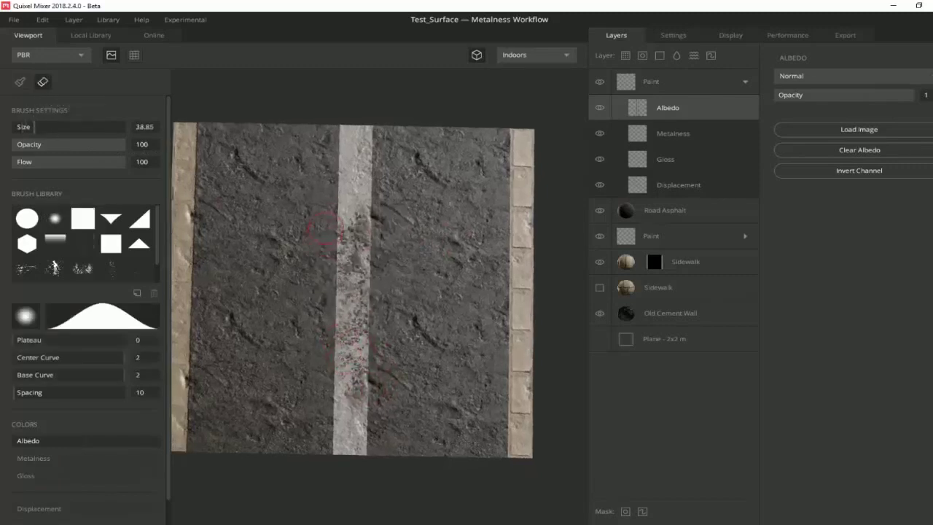
{"action": "left_click_drag", "start_coordinate": [346, 193], "coordinate": [386, 311]}
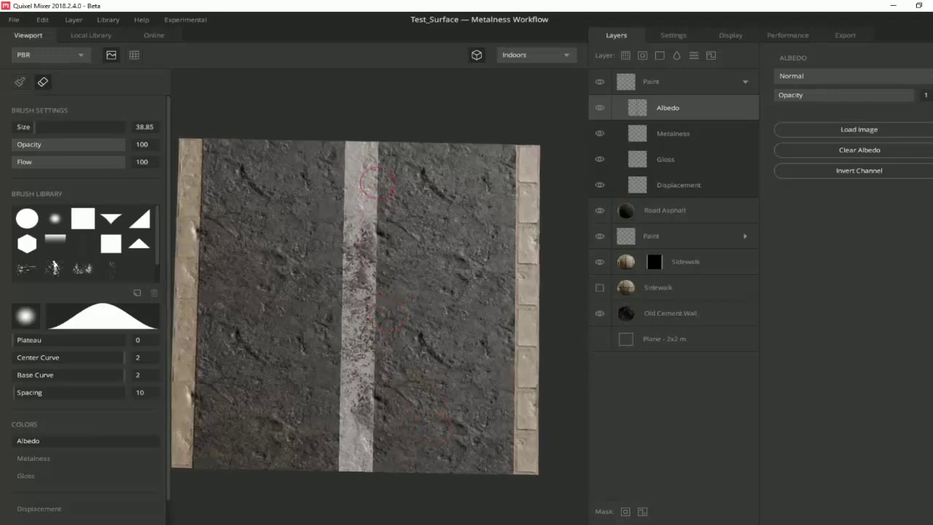
{"action": "left_click_drag", "start_coordinate": [370, 177], "coordinate": [379, 193]}
{"action": "left_click", "coordinate": [355, 461]}
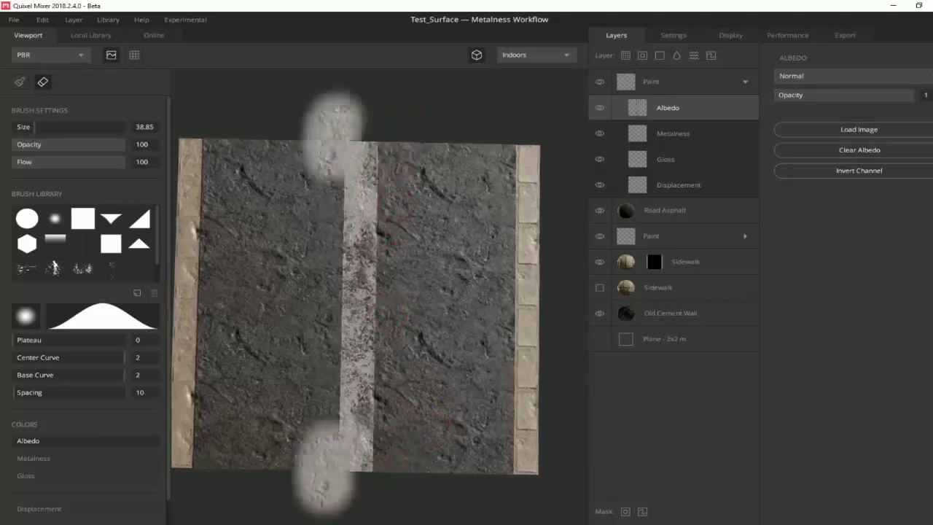
{"action": "left_click", "coordinate": [331, 195]}
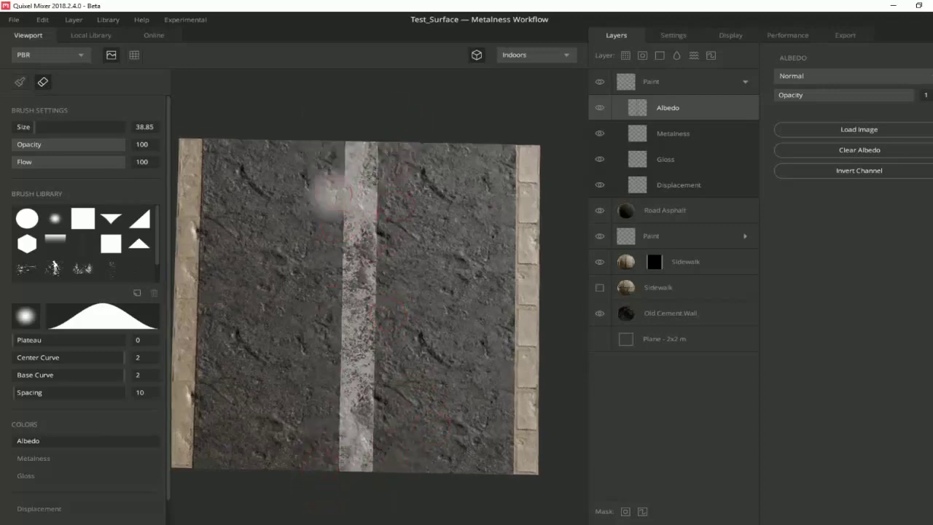
{"action": "left_click", "coordinate": [391, 206]}
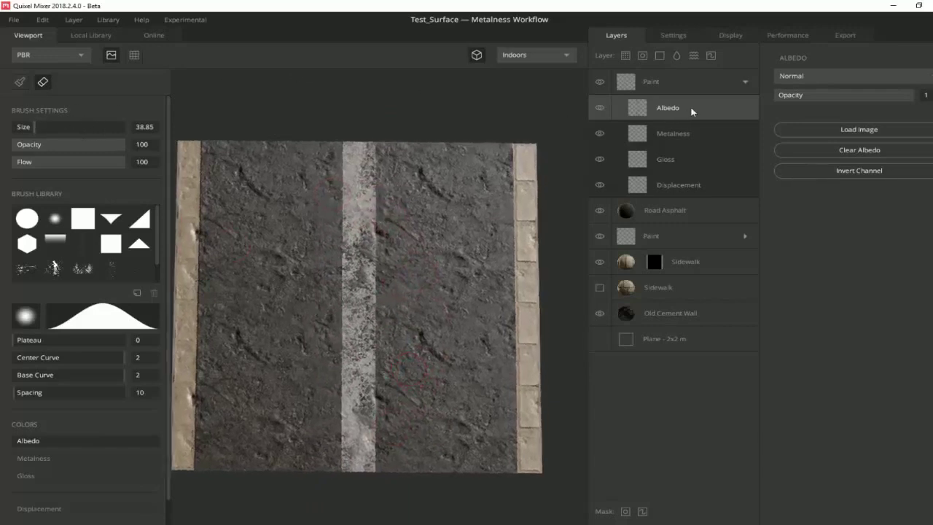
{"action": "left_click", "coordinate": [743, 82]}
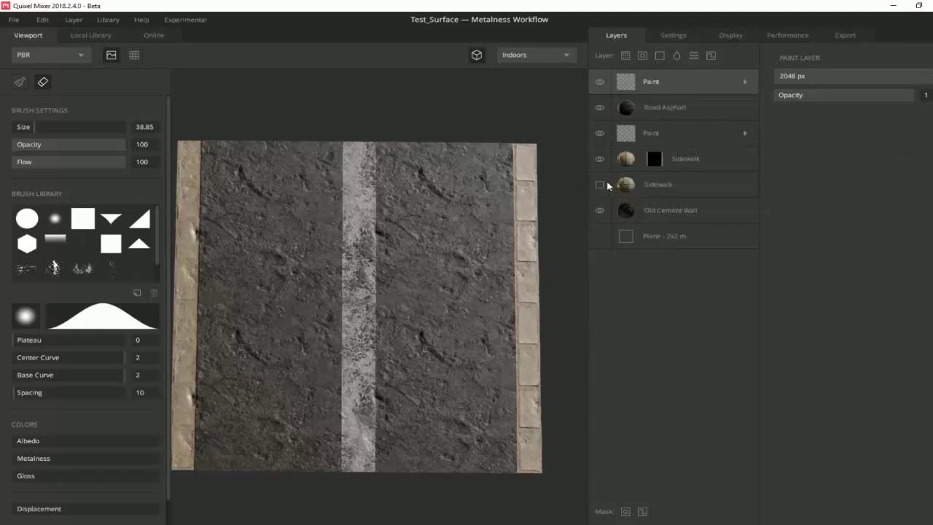
{"action": "left_click", "coordinate": [655, 186]}
Delete the hidden Sidewalk layer, lower the wall's High Frequency, and move Road Asphalt below Sidewalk
{"action": "key", "text": "Delete"}
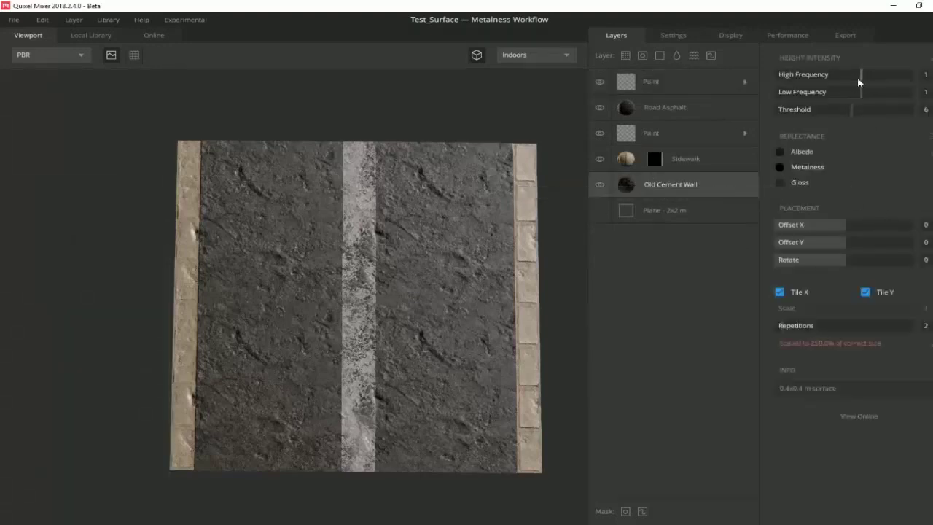
{"action": "left_click_drag", "start_coordinate": [858, 82], "coordinate": [805, 79]}
{"action": "left_click_drag", "start_coordinate": [667, 115], "coordinate": [685, 192]}
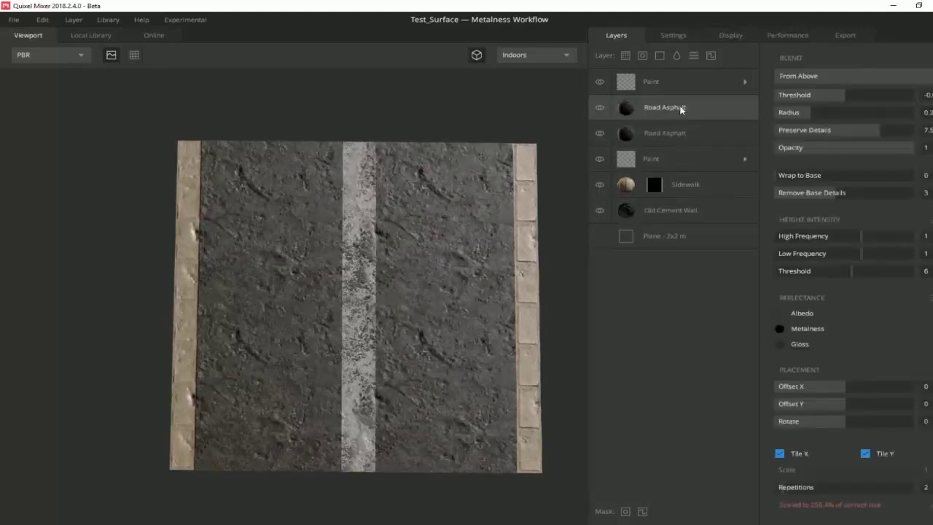
{"action": "left_click", "coordinate": [600, 211]}
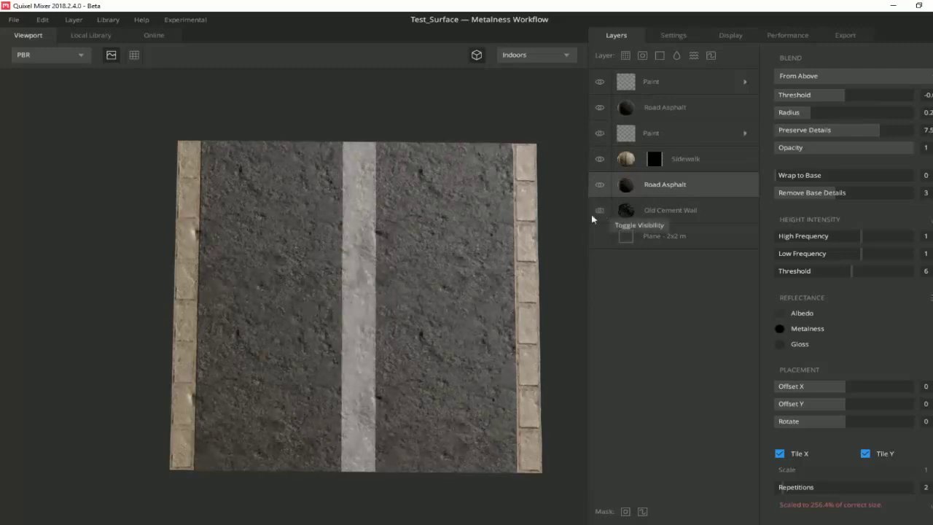
Delete the upper Road Asphalt layer
{"action": "scroll", "coordinate": [438, 276], "scroll_direction": "up", "scroll_amount": 5}
{"action": "left_click", "coordinate": [644, 116]}
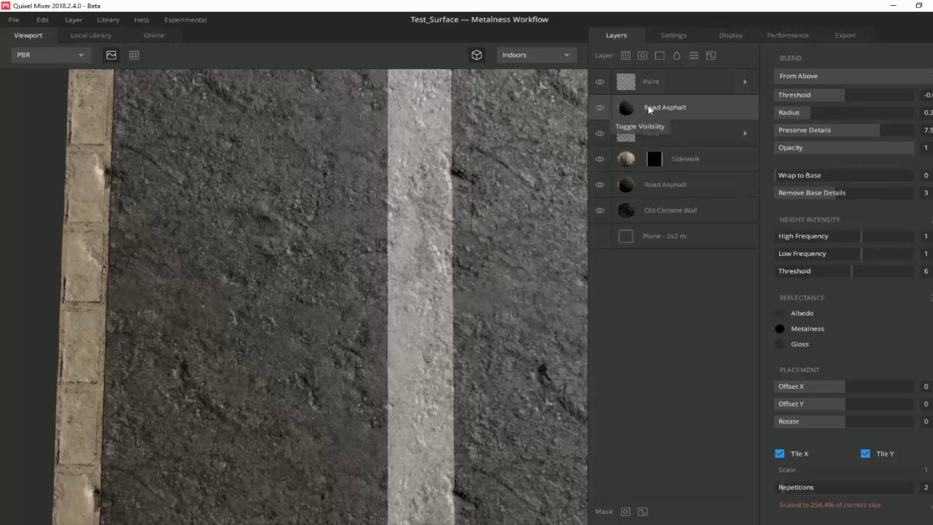
{"action": "key", "text": "Delete"}
{"action": "scroll", "coordinate": [460, 193], "scroll_direction": "down", "scroll_amount": 2}
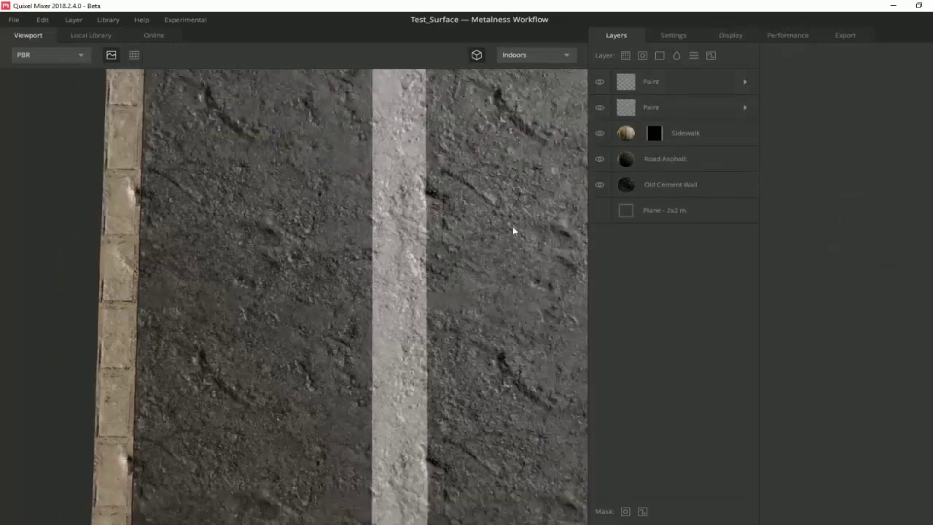
Duplicate Road Asphalt, move the copy to second place and give it a paint mask
{"action": "left_click", "coordinate": [677, 161]}
{"action": "key", "text": "ctrl+d"}
{"action": "left_click_drag", "start_coordinate": [684, 158], "coordinate": [676, 106]}
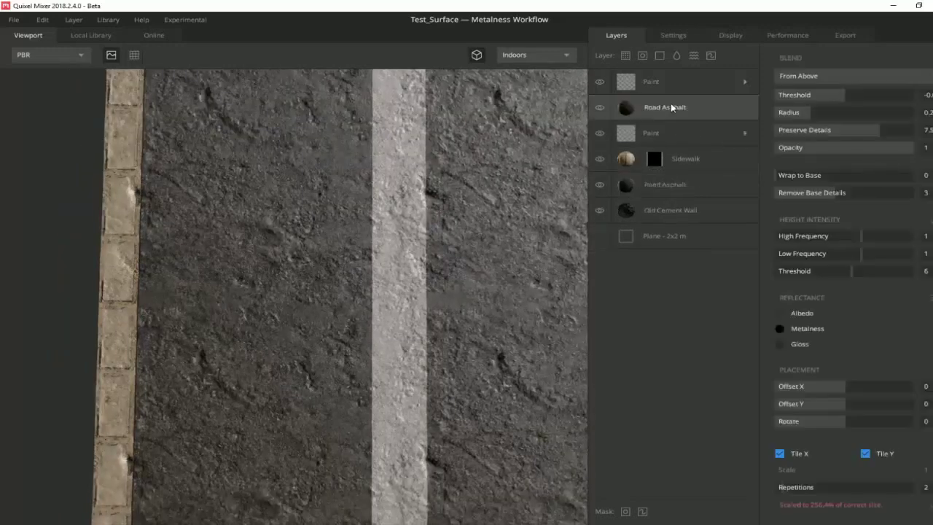
{"action": "scroll", "coordinate": [459, 231], "scroll_direction": "down", "scroll_amount": 1}
{"action": "left_click_drag", "start_coordinate": [439, 258], "coordinate": [465, 184]}
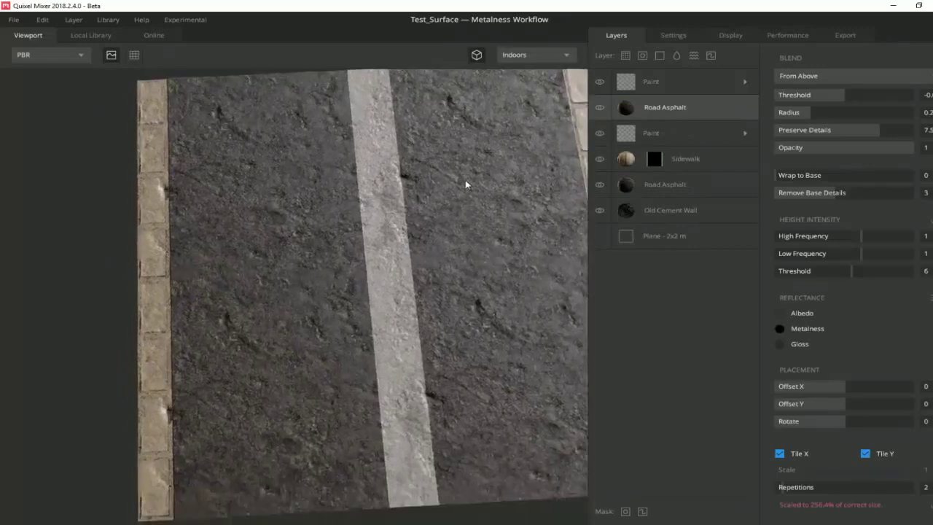
{"action": "left_click", "coordinate": [642, 511]}
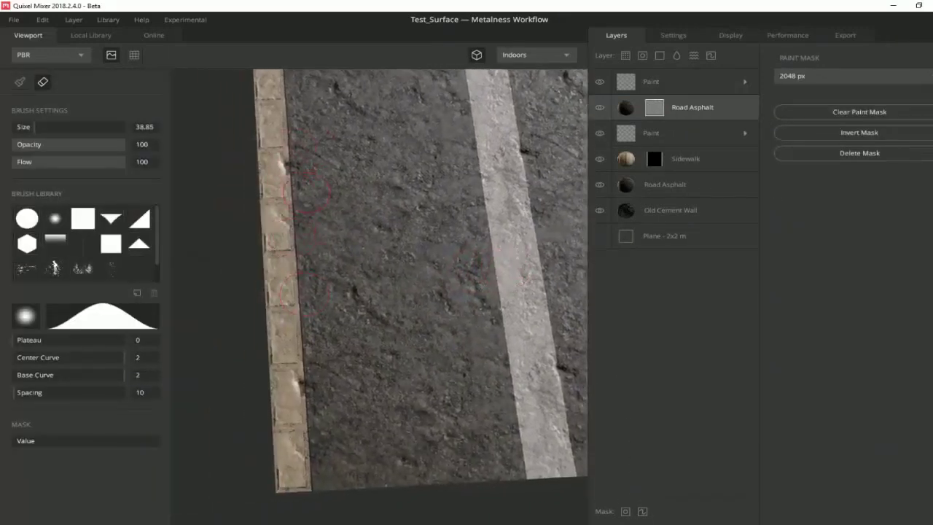
Delete the paint mask from the asphalt copy
{"action": "left_click_drag", "start_coordinate": [291, 235], "coordinate": [395, 248], "text": "alt"}
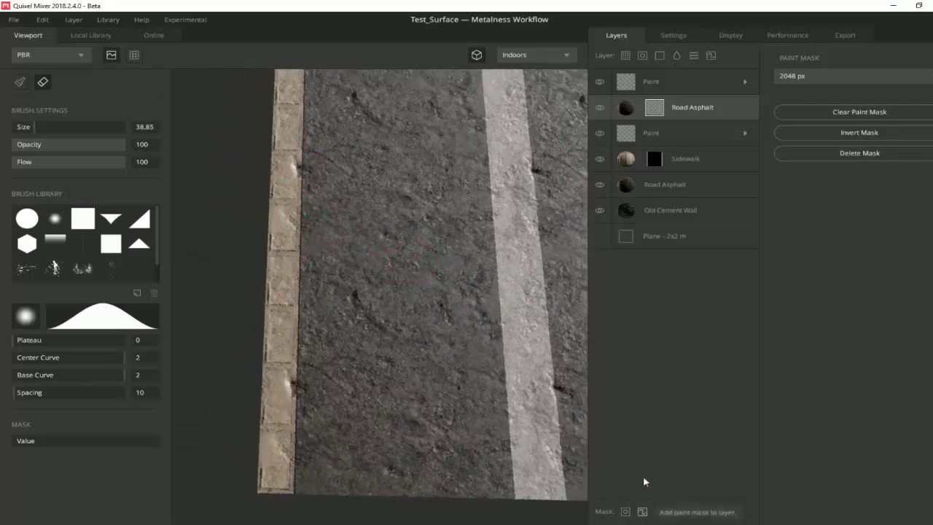
{"action": "right_click", "coordinate": [648, 113]}
{"action": "left_click", "coordinate": [673, 176]}
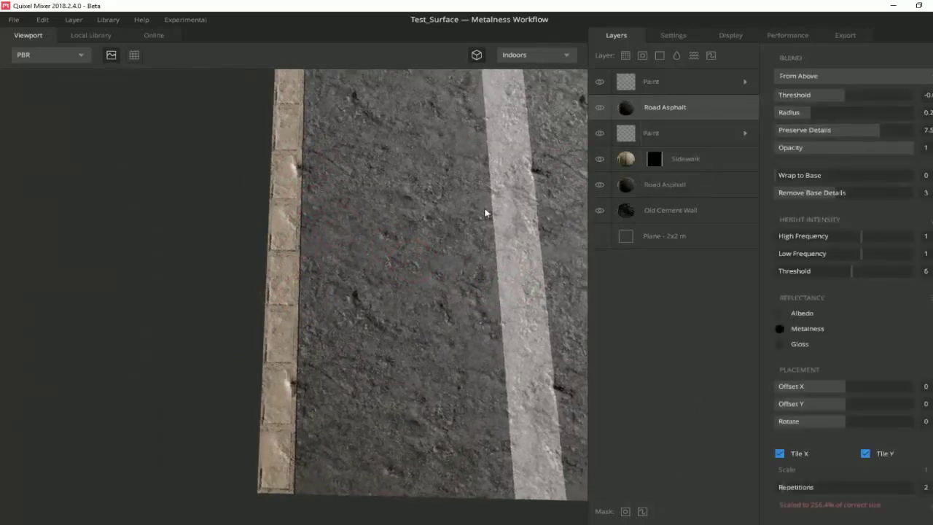
{"action": "scroll", "coordinate": [484, 209], "scroll_direction": "down", "scroll_amount": 3}
{"action": "left_click_drag", "start_coordinate": [483, 208], "coordinate": [514, 244]}
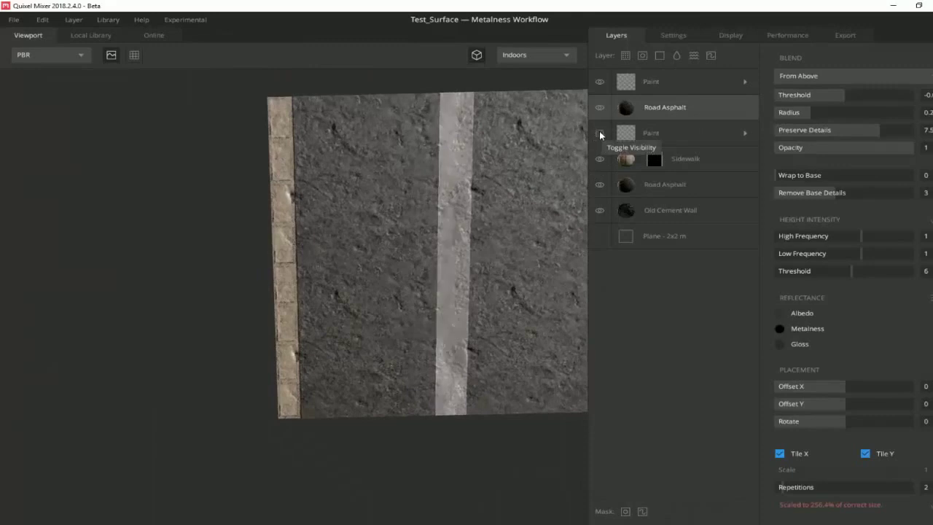
Name the lower and top Paint layers Albedo_Line
{"action": "double_click", "coordinate": [651, 134]}
{"action": "type", "text": "Albedo_Line"}
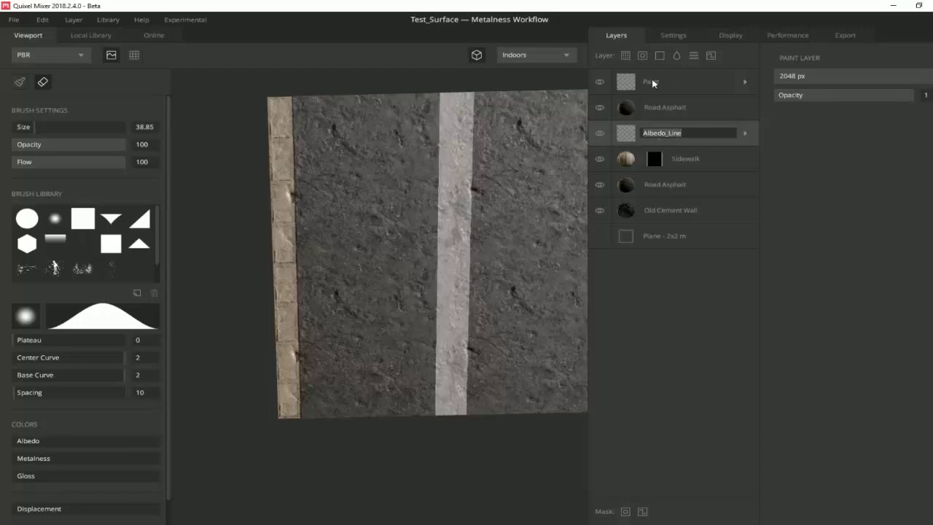
{"action": "double_click", "coordinate": [646, 82]}
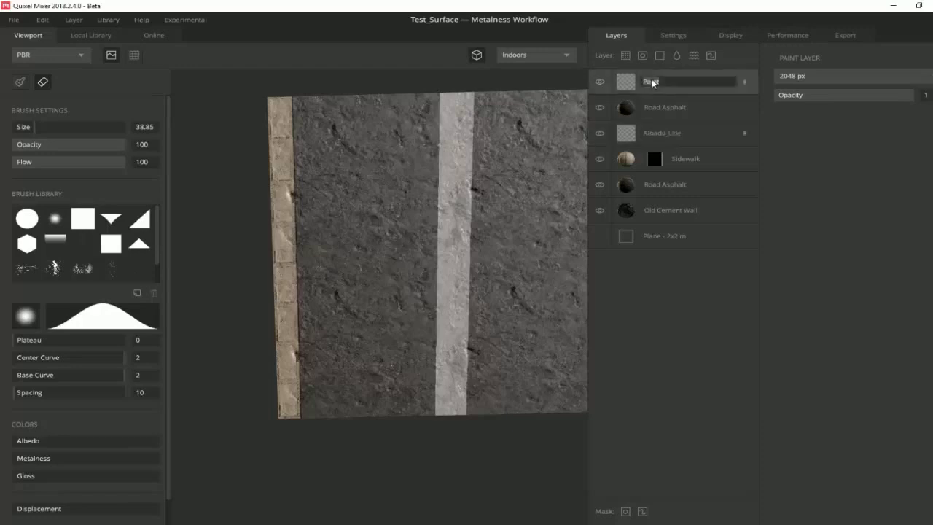
{"action": "type", "text": "Albedo_Line"}
{"action": "key", "text": "Return"}
{"action": "left_click_drag", "start_coordinate": [530, 226], "coordinate": [466, 240], "text": "alt"}
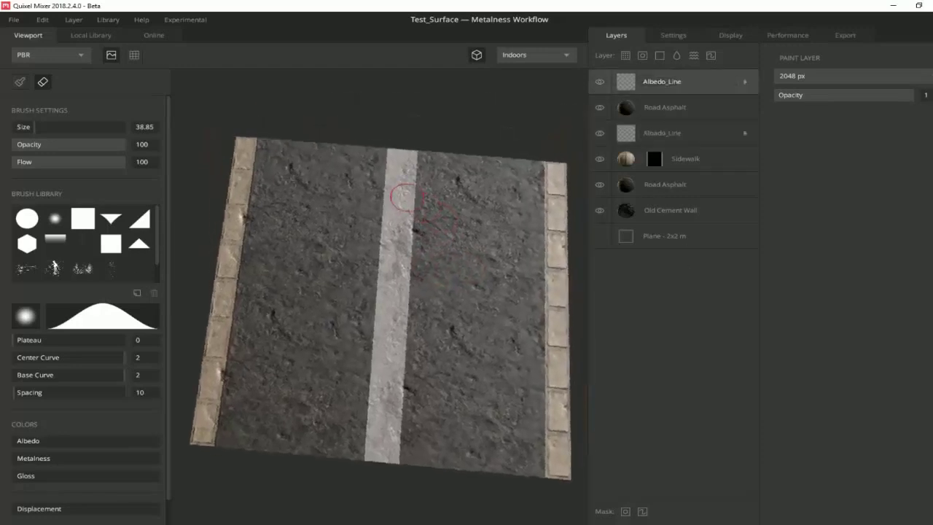
Add a new Paint layer and try images 4 and 2 as its displacement map
{"action": "left_click", "coordinate": [711, 56]}
{"action": "left_click", "coordinate": [682, 184]}
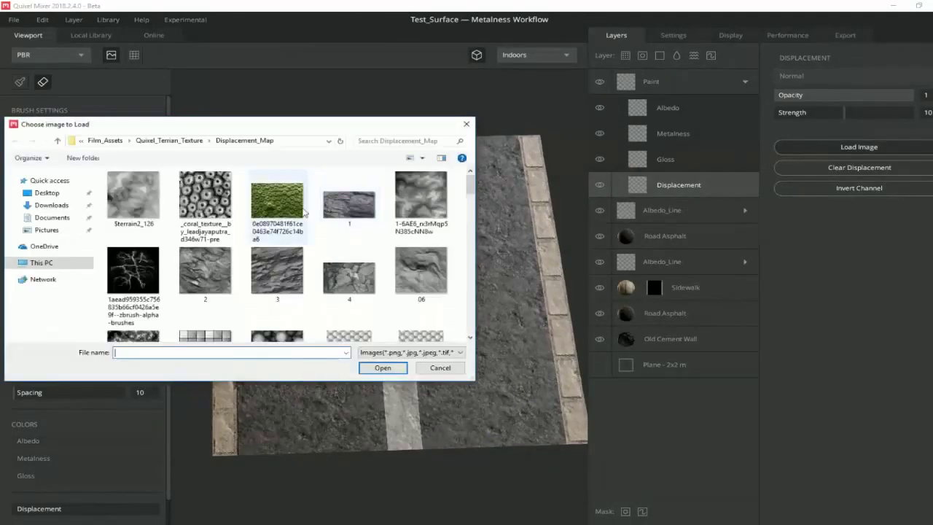
{"action": "double_click", "coordinate": [352, 278]}
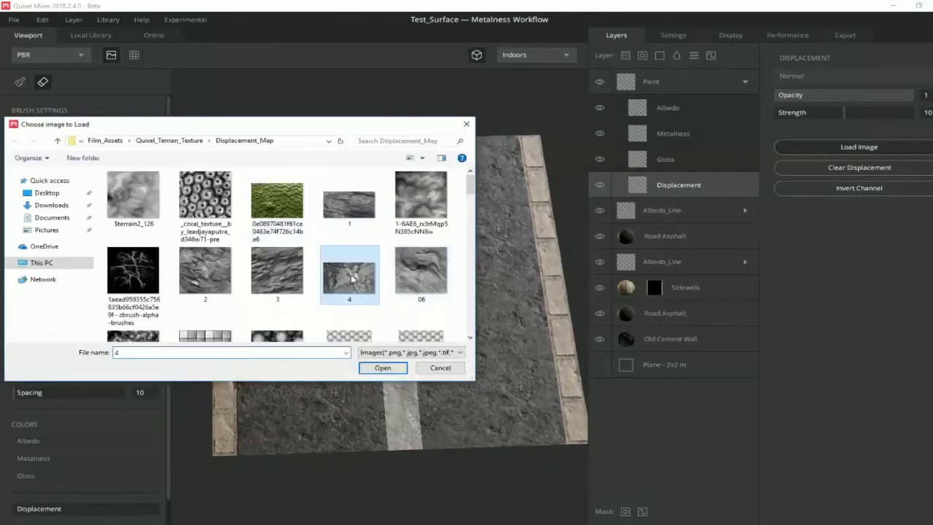
{"action": "left_click_drag", "start_coordinate": [845, 118], "coordinate": [782, 122]}
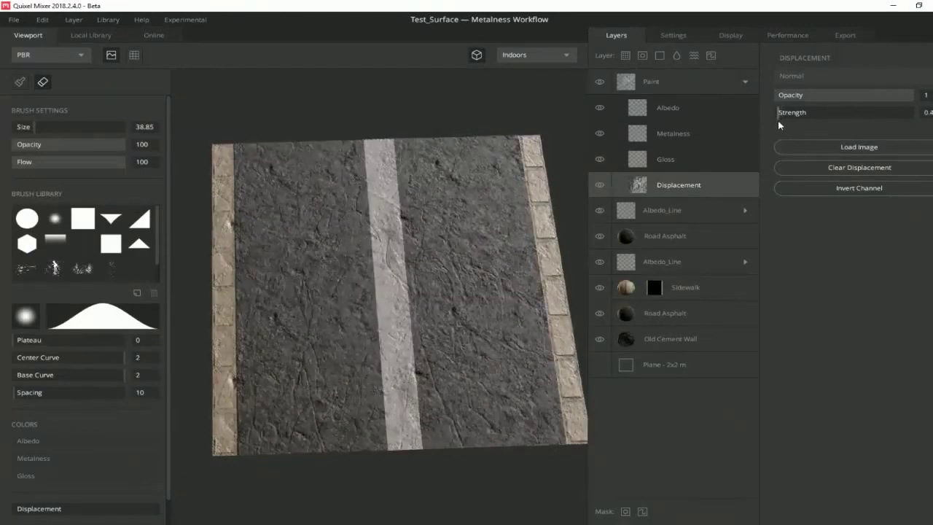
{"action": "left_click", "coordinate": [839, 149]}
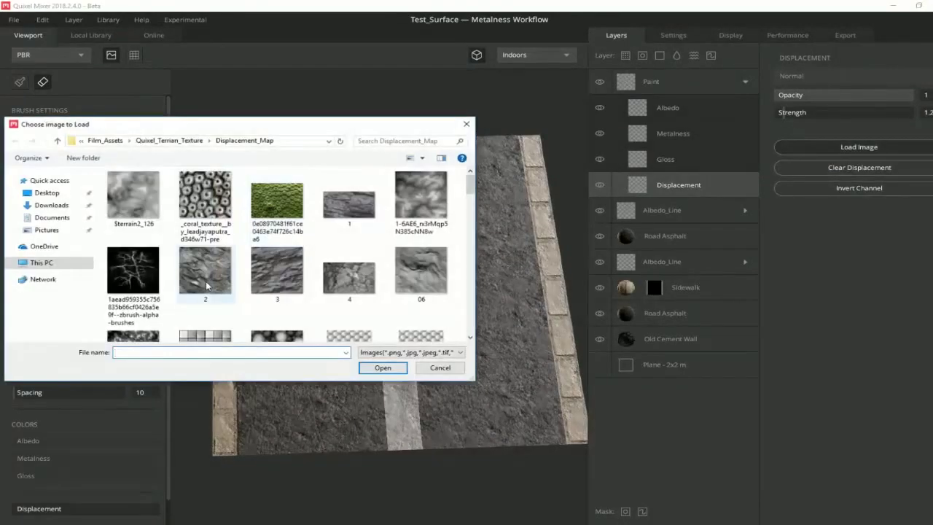
{"action": "double_click", "coordinate": [205, 275]}
{"action": "left_click_drag", "start_coordinate": [784, 114], "coordinate": [790, 114]}
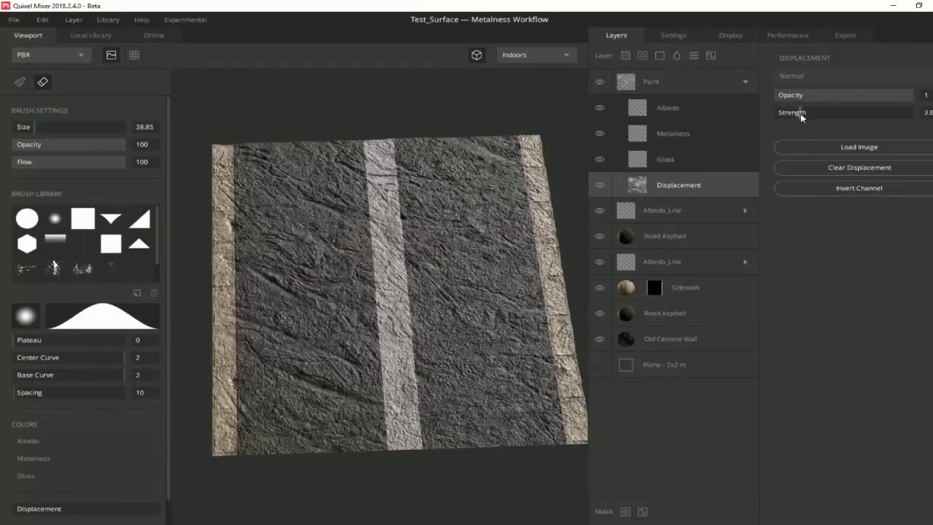
Replace the displacement with the Yes image and raise its strength sharply
{"action": "left_click", "coordinate": [837, 167]}
{"action": "left_click", "coordinate": [832, 149]}
{"action": "left_click_drag", "start_coordinate": [470, 184], "coordinate": [470, 322]}
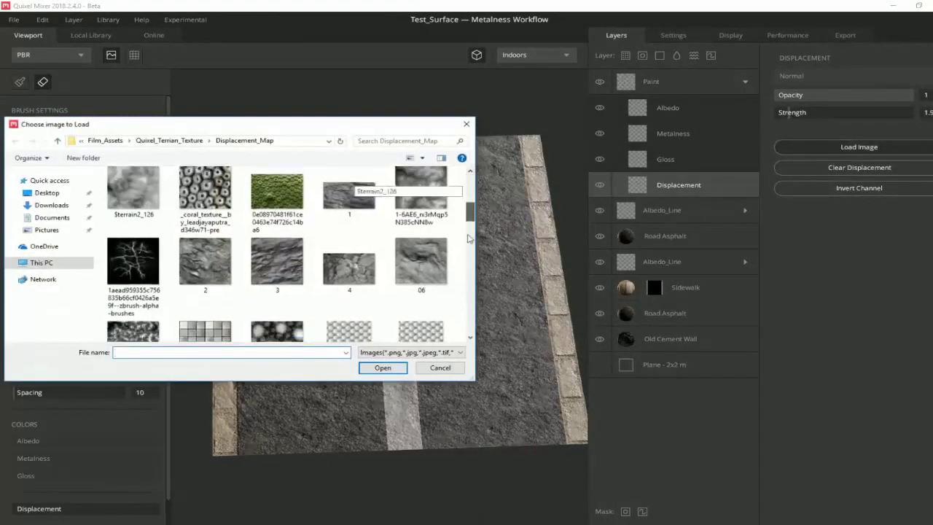
{"action": "double_click", "coordinate": [132, 306]}
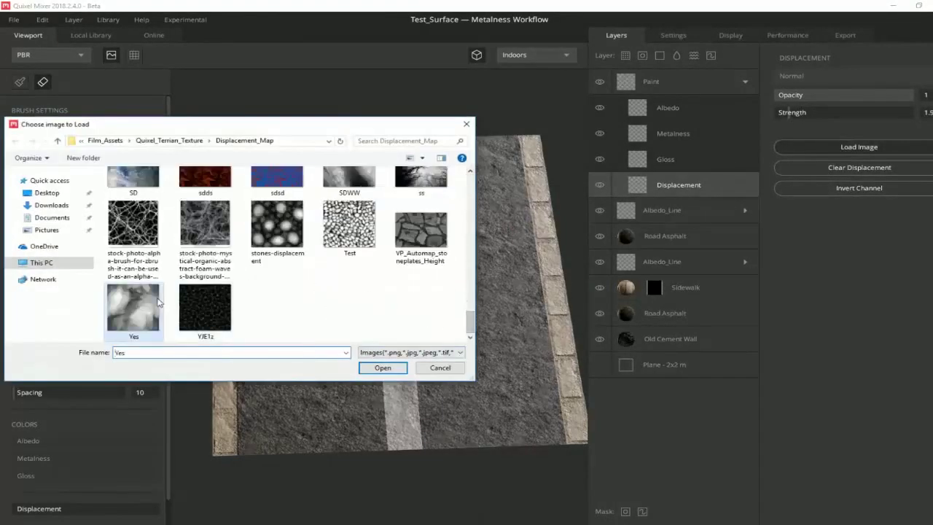
{"action": "mouse_move", "coordinate": [791, 114]}
{"action": "left_mouse_down"}
{"action": "mouse_move", "coordinate": [839, 114]}
{"action": "mouse_move", "coordinate": [824, 122]}
{"action": "left_mouse_up"}
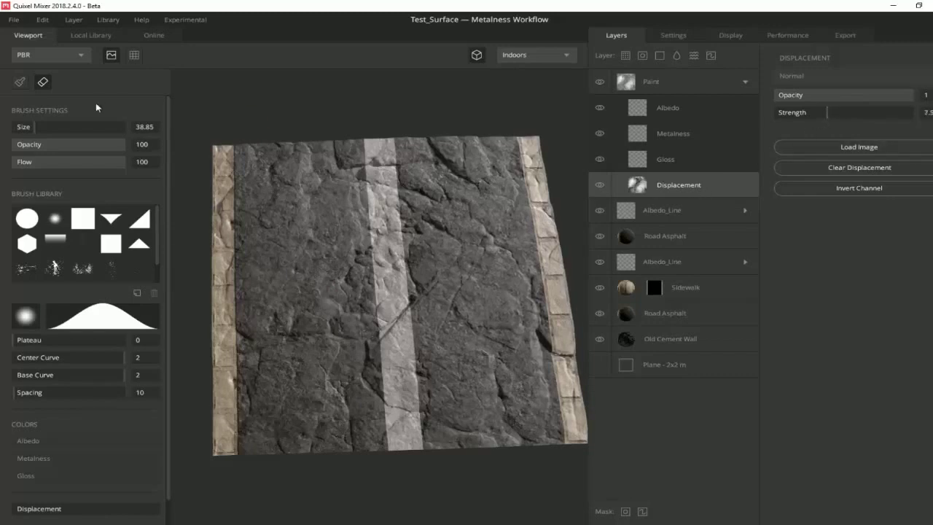
Set a square brush at size 55.17 and switch the viewport to 2D
{"action": "left_click_drag", "start_coordinate": [39, 128], "coordinate": [44, 128]}
{"action": "left_click", "coordinate": [82, 218]}
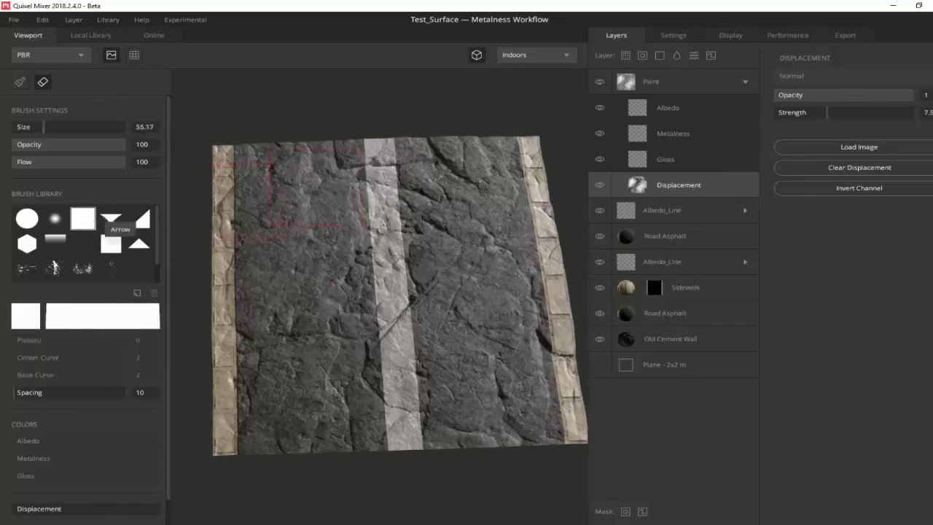
{"action": "middle_click_drag", "start_coordinate": [389, 215], "coordinate": [336, 220]}
{"action": "left_click", "coordinate": [478, 56]}
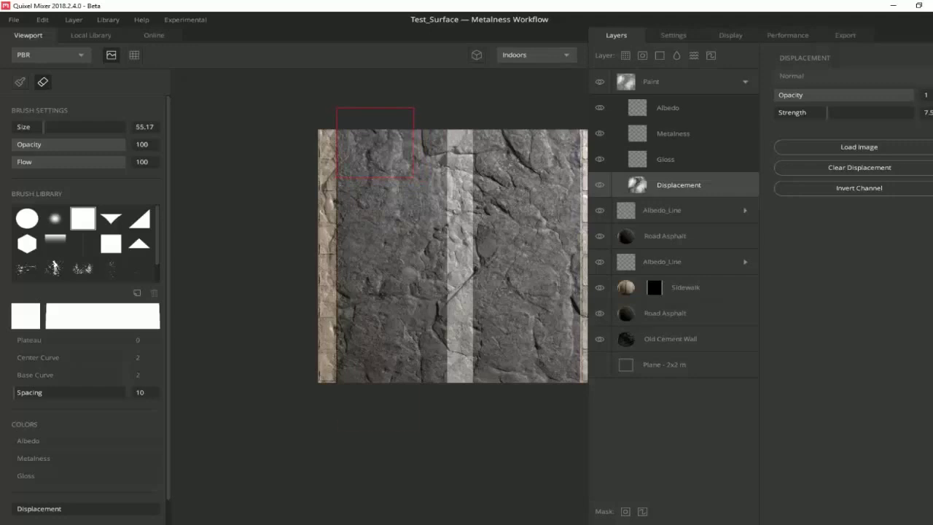
Paint displacement strokes down the white centre stripe, then return to the 3D view
{"action": "left_click_drag", "start_coordinate": [376, 142], "coordinate": [376, 166]}
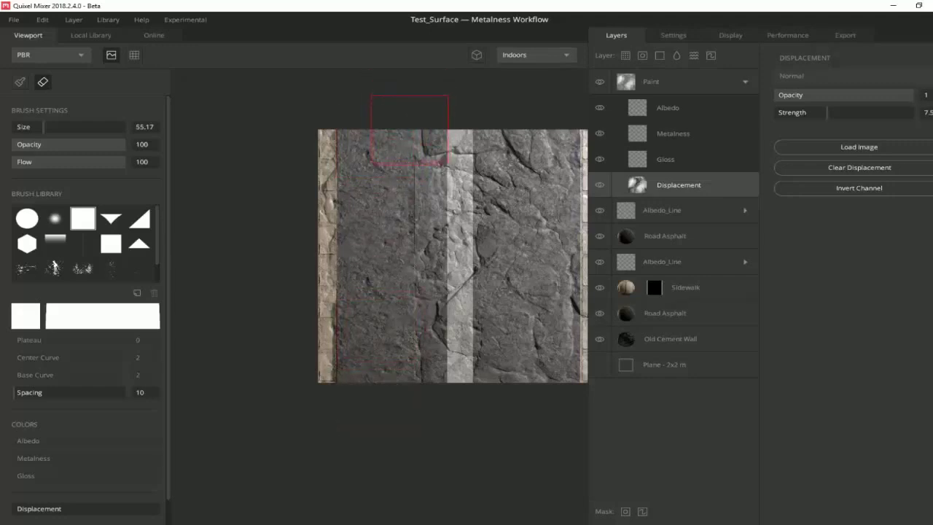
{"action": "left_click", "coordinate": [408, 131]}
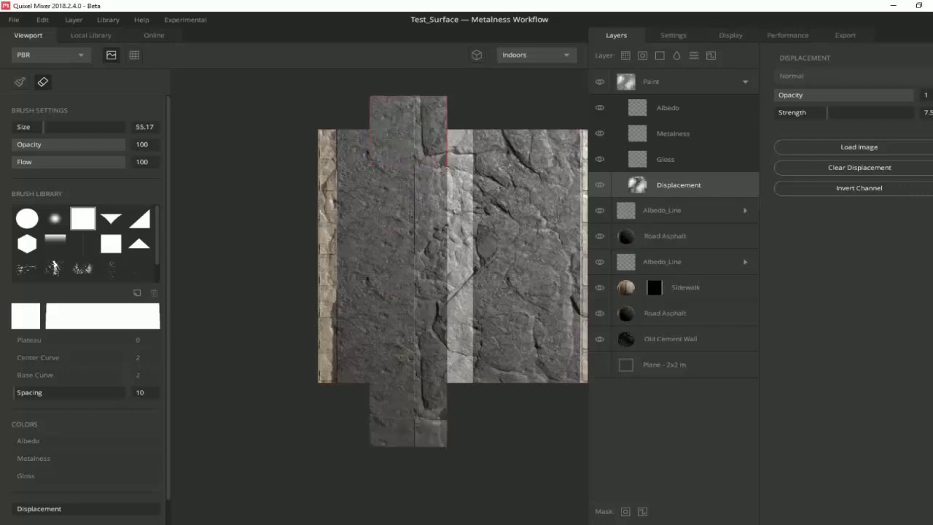
{"action": "left_click_drag", "start_coordinate": [408, 130], "coordinate": [409, 345]}
{"action": "middle_click_drag", "start_coordinate": [457, 217], "coordinate": [349, 214]}
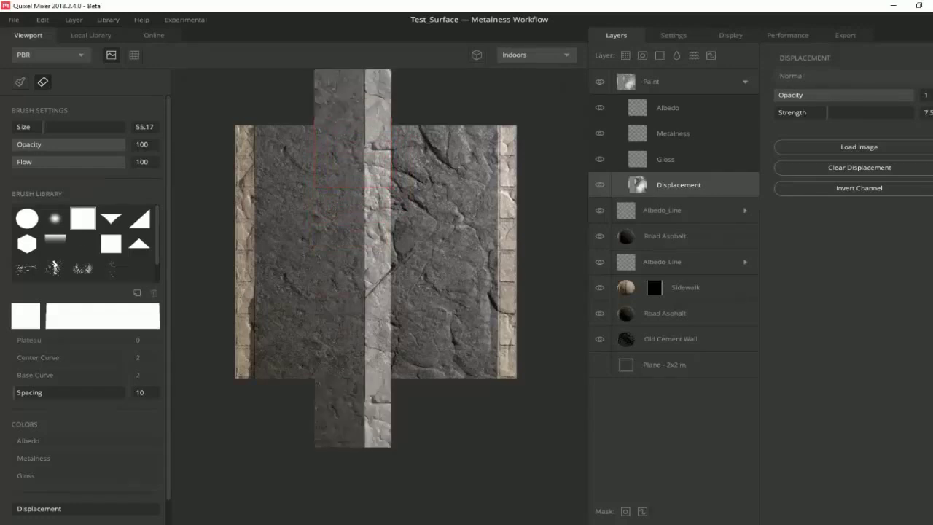
{"action": "left_click_drag", "start_coordinate": [352, 153], "coordinate": [378, 326]}
{"action": "middle_click_drag", "start_coordinate": [383, 325], "coordinate": [363, 295]}
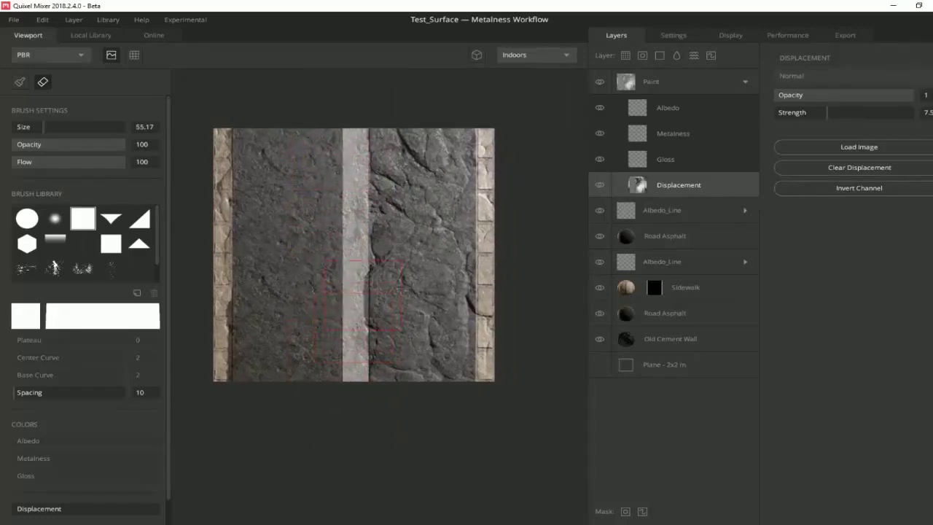
{"action": "scroll", "coordinate": [401, 284], "scroll_direction": "up", "scroll_amount": 2}
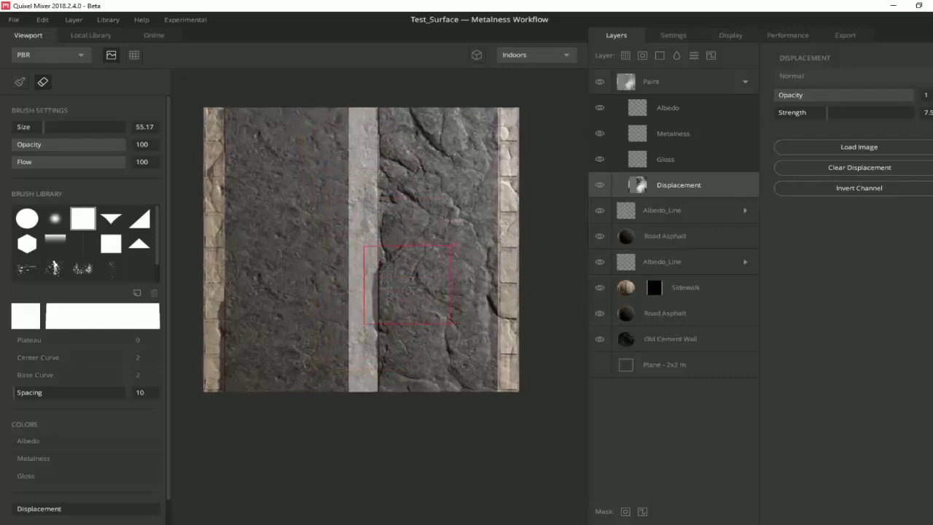
{"action": "scroll", "coordinate": [426, 253], "scroll_direction": "up", "scroll_amount": 2}
{"action": "left_click", "coordinate": [475, 56]}
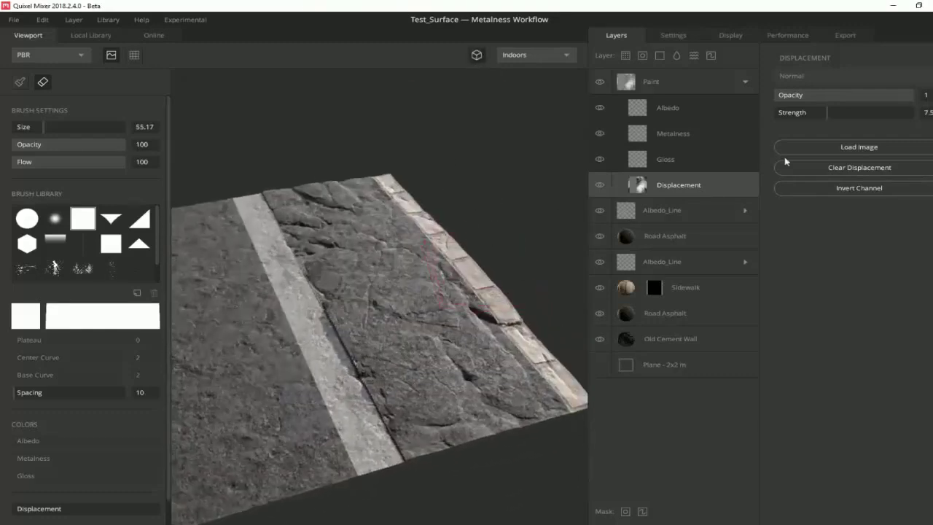
Drop displacement strength to 5.6 and dab the stripe with a soft brush at opacity 56, flow 47
{"action": "mouse_move", "coordinate": [822, 118]}
{"action": "left_mouse_down"}
{"action": "mouse_move", "coordinate": [791, 114]}
{"action": "mouse_move", "coordinate": [815, 117]}
{"action": "left_mouse_up"}
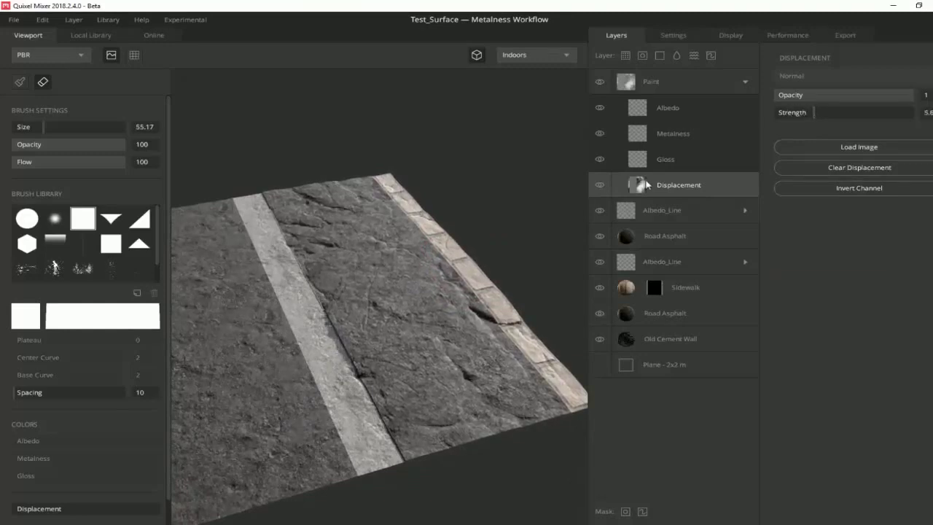
{"action": "left_click", "coordinate": [55, 217]}
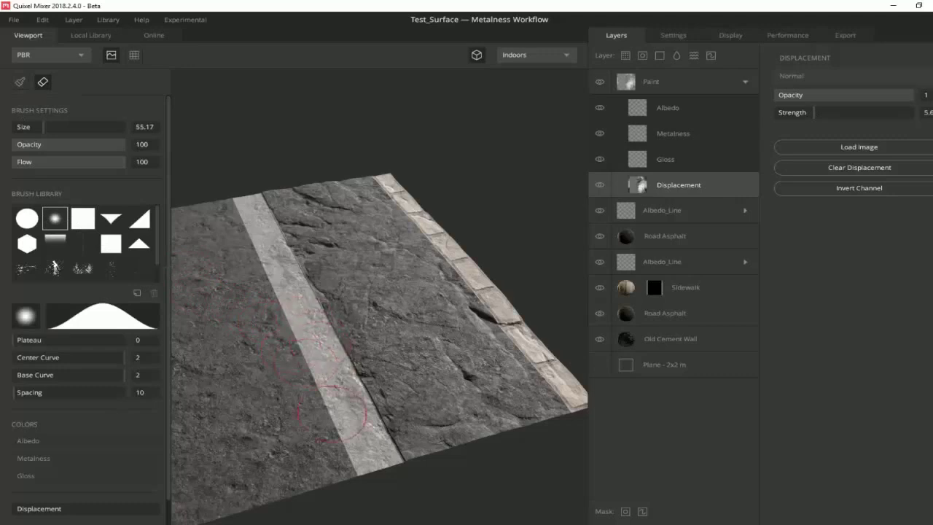
{"action": "left_click", "coordinate": [76, 145]}
{"action": "left_click", "coordinate": [65, 162]}
{"action": "left_click", "coordinate": [368, 422]}
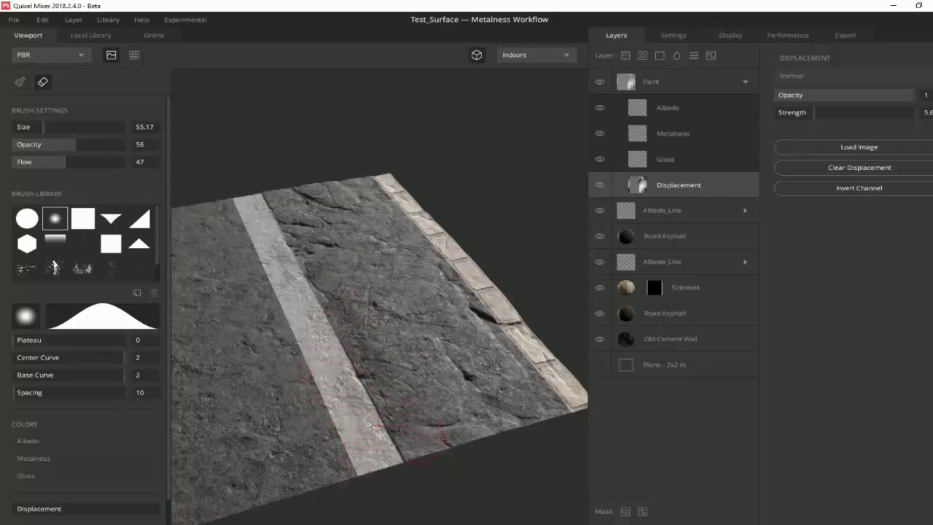
{"action": "left_click_drag", "start_coordinate": [374, 416], "coordinate": [383, 430], "text": "alt"}
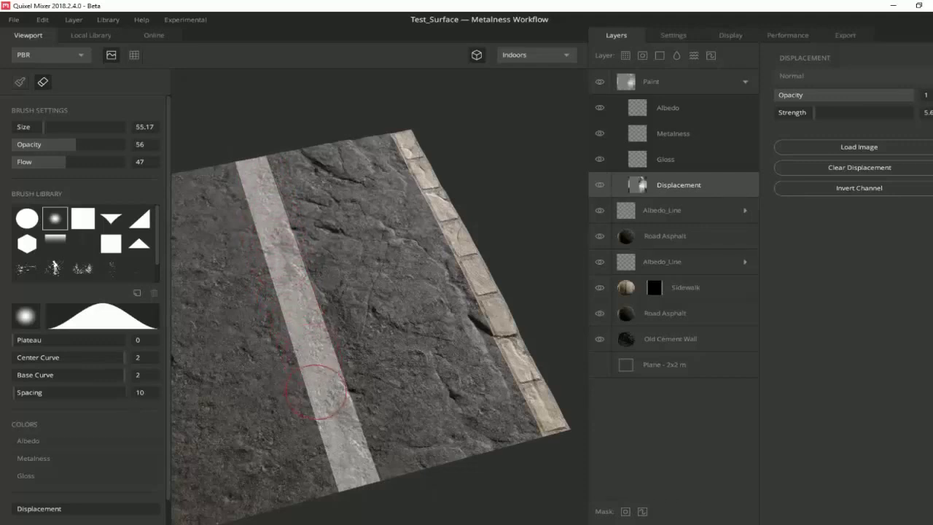
{"action": "left_click_drag", "start_coordinate": [280, 320], "coordinate": [248, 363], "text": "alt"}
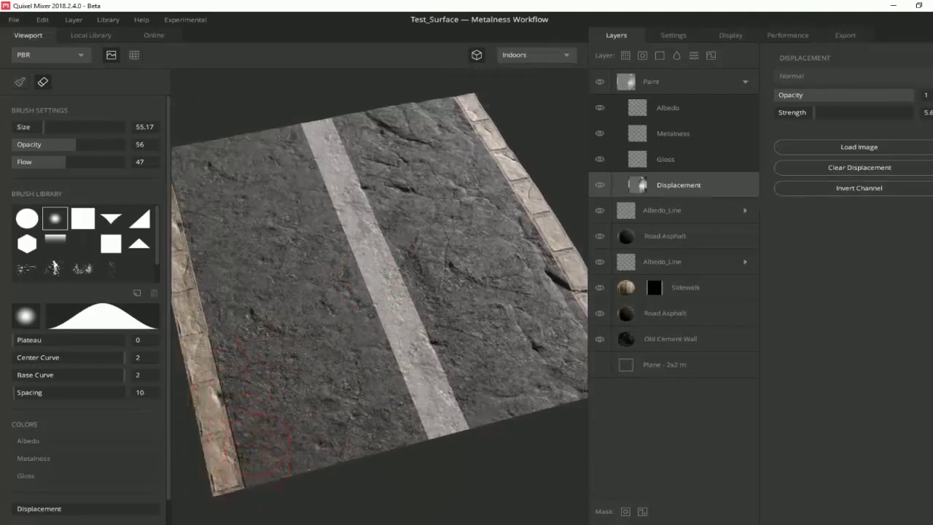
{"action": "left_click_drag", "start_coordinate": [219, 408], "coordinate": [298, 284], "text": "alt"}
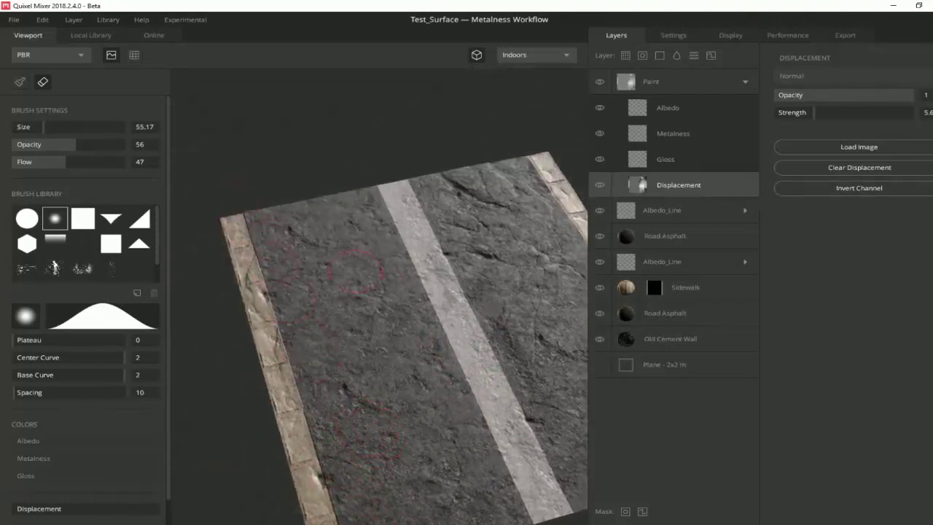
{"action": "mouse_move", "coordinate": [241, 251]}
{"action": "left_mouse_down", "text": "alt"}
{"action": "mouse_move", "coordinate": [340, 283]}
{"action": "mouse_move", "coordinate": [335, 262]}
{"action": "left_mouse_up", "text": "alt"}
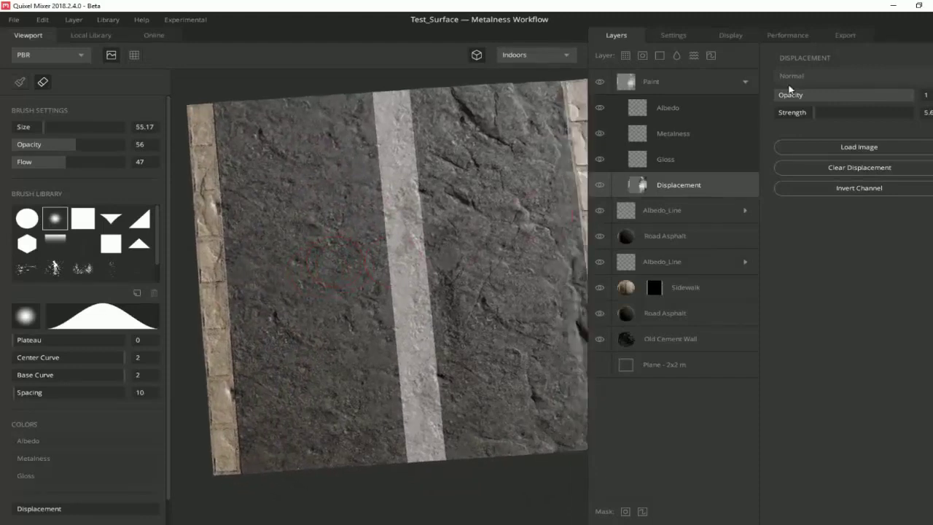
Set the Paint layer resolution to 4096 px
{"action": "left_click", "coordinate": [745, 82]}
{"action": "left_click", "coordinate": [796, 77]}
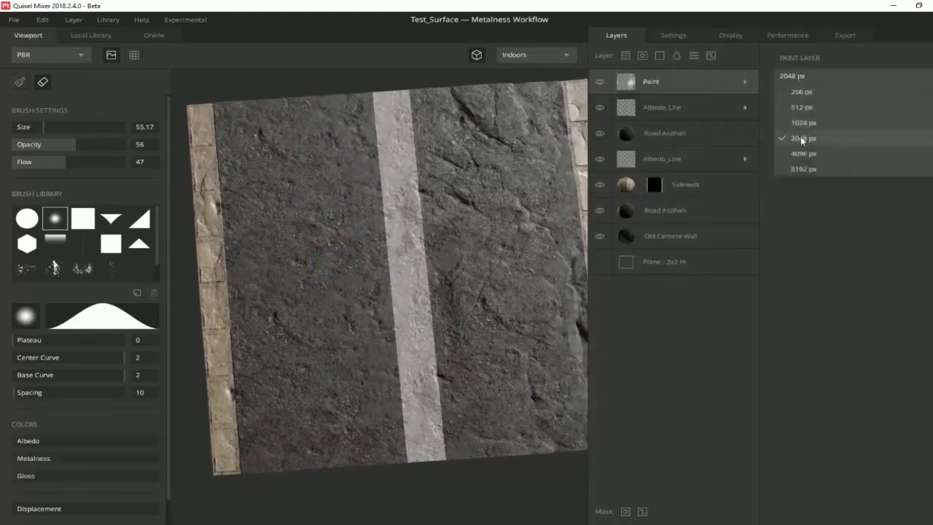
{"action": "left_click", "coordinate": [800, 136]}
Add a Liquid layer with adjusted threshold, Turbidity Surface 0 and dark brown 473828 albedo
{"action": "left_click", "coordinate": [677, 56]}
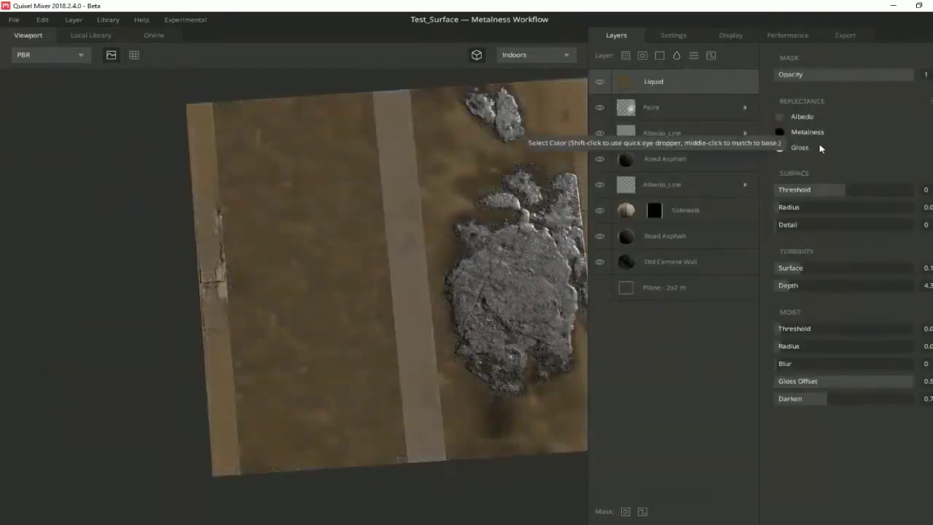
{"action": "left_click_drag", "start_coordinate": [841, 192], "coordinate": [838, 195]}
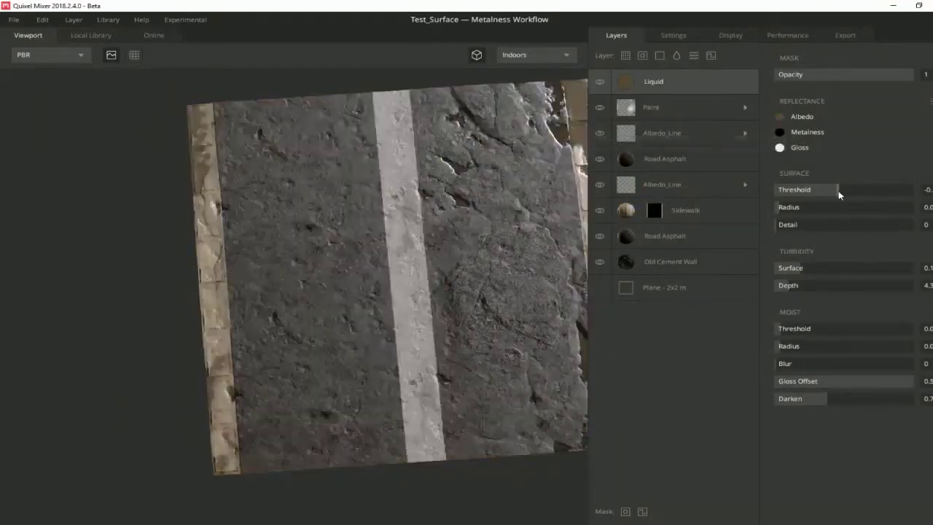
{"action": "left_click", "coordinate": [599, 107]}
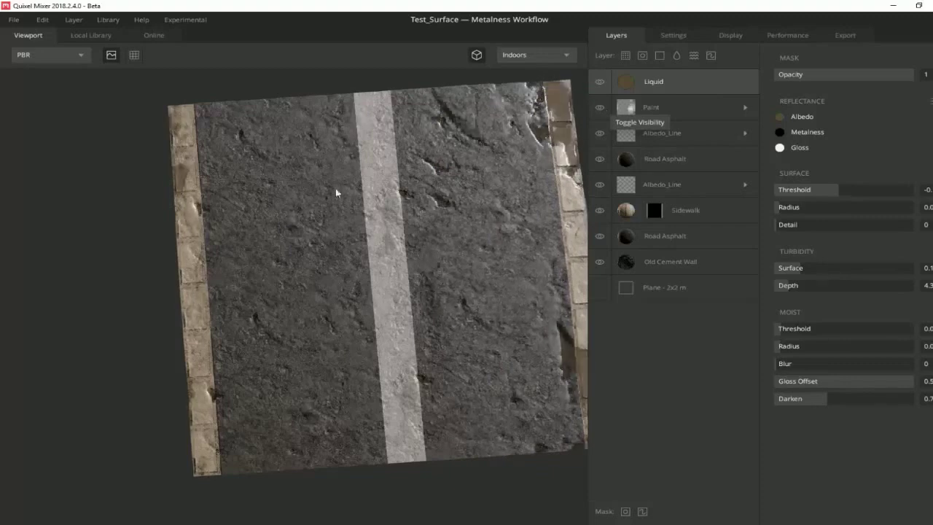
{"action": "left_click_drag", "start_coordinate": [335, 191], "coordinate": [400, 219]}
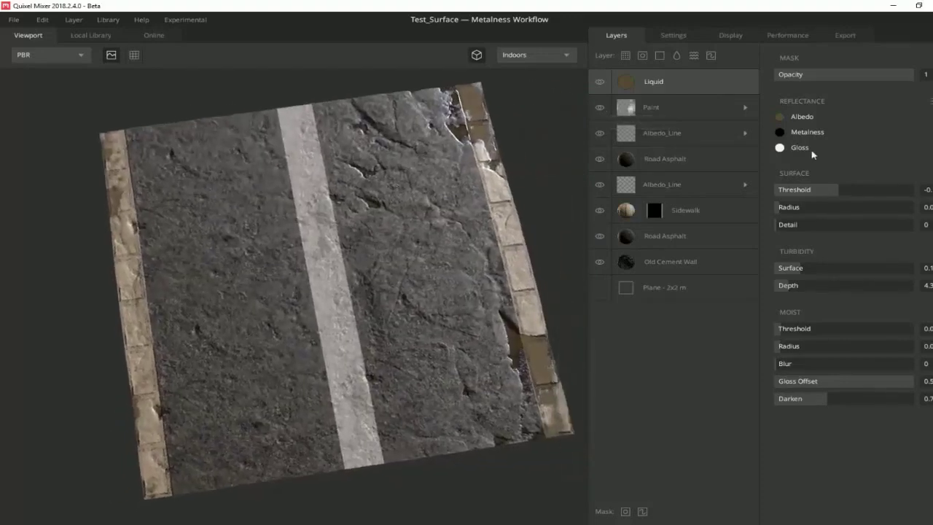
{"action": "mouse_move", "coordinate": [799, 266]}
{"action": "left_mouse_down"}
{"action": "mouse_move", "coordinate": [758, 267]}
{"action": "mouse_move", "coordinate": [762, 289]}
{"action": "mouse_move", "coordinate": [809, 289]}
{"action": "left_mouse_up"}
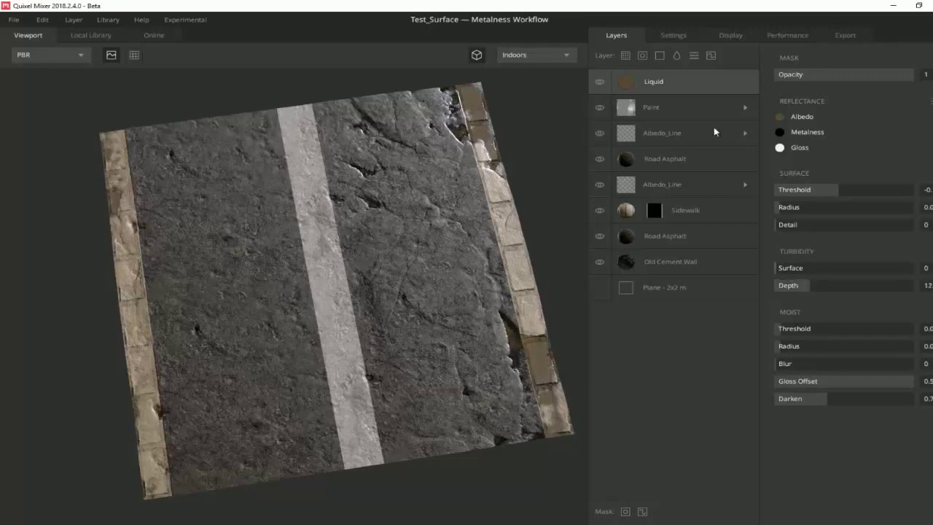
{"action": "left_click", "coordinate": [782, 116]}
{"action": "mouse_move", "coordinate": [531, 269]}
{"action": "left_mouse_down"}
{"action": "mouse_move", "coordinate": [539, 289]}
{"action": "mouse_move", "coordinate": [534, 278]}
{"action": "left_mouse_up"}
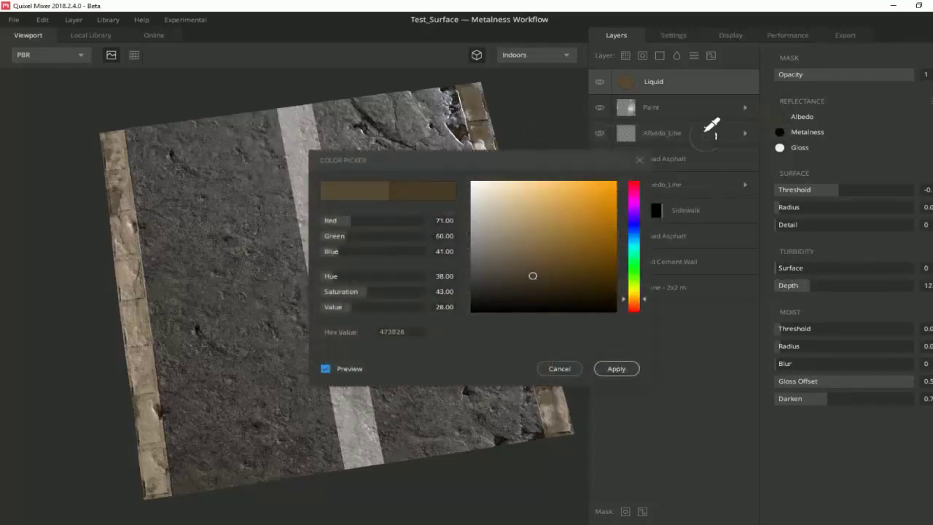
{"action": "left_click", "coordinate": [617, 368]}
Select the Paint layer's Displacement channel and raise its strength to 6.9
{"action": "left_click", "coordinate": [696, 111]}
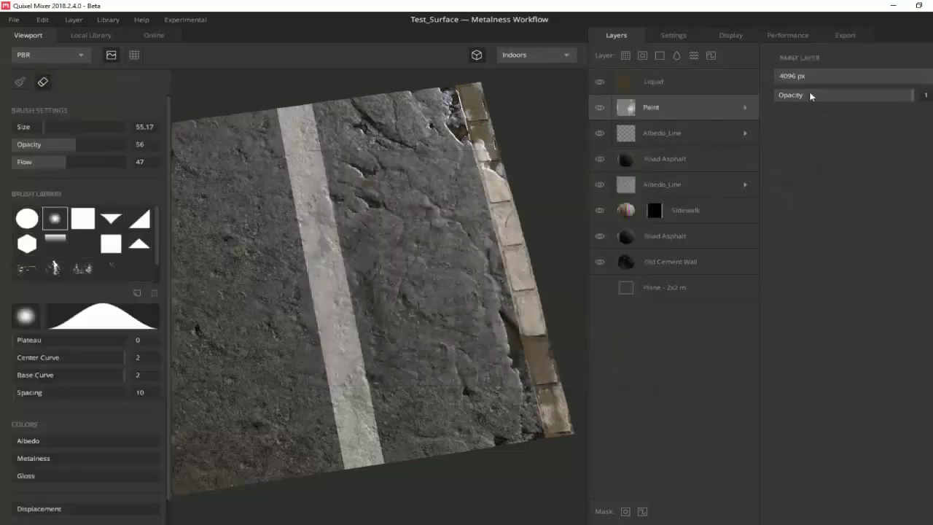
{"action": "left_click", "coordinate": [742, 108]}
{"action": "left_click", "coordinate": [684, 210]}
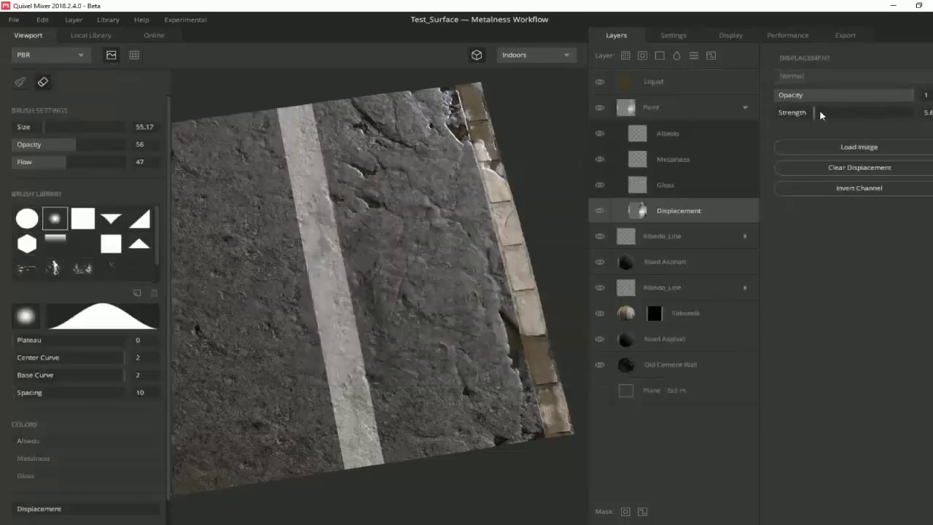
{"action": "left_click_drag", "start_coordinate": [819, 112], "coordinate": [823, 118]}
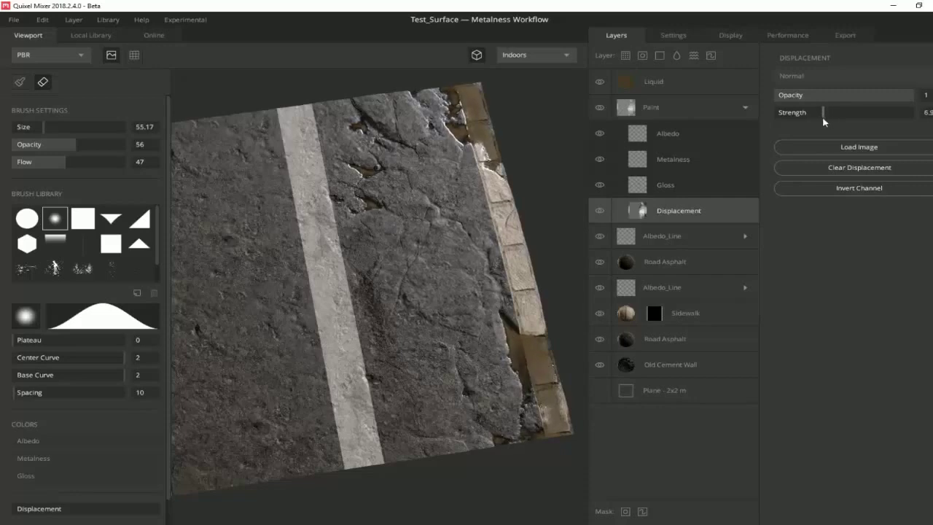
{"action": "left_click_drag", "start_coordinate": [479, 197], "coordinate": [346, 193], "text": "alt"}
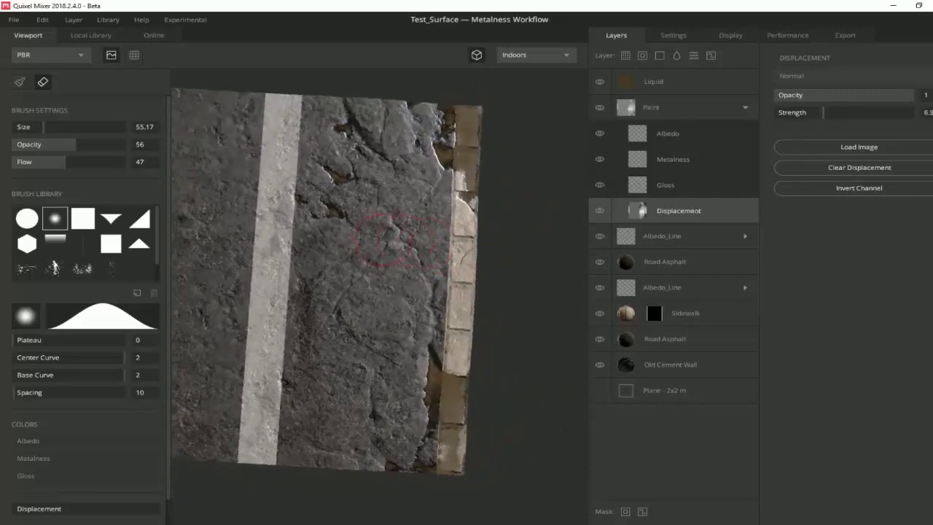
In 2D with the square brush, paint displacement down the right sidewalk edge and raise strength to about 11
{"action": "left_click", "coordinate": [479, 54]}
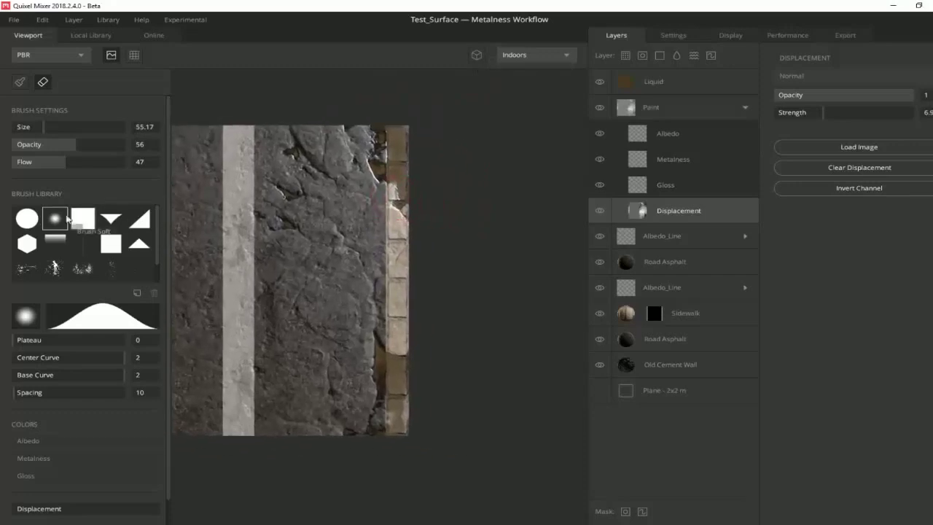
{"action": "left_click", "coordinate": [82, 218]}
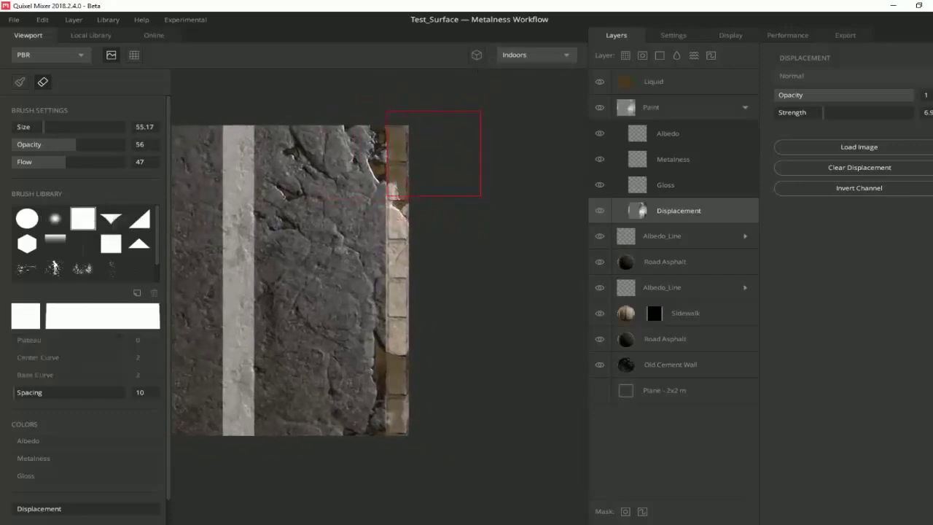
{"action": "left_click_drag", "start_coordinate": [433, 153], "coordinate": [433, 464]}
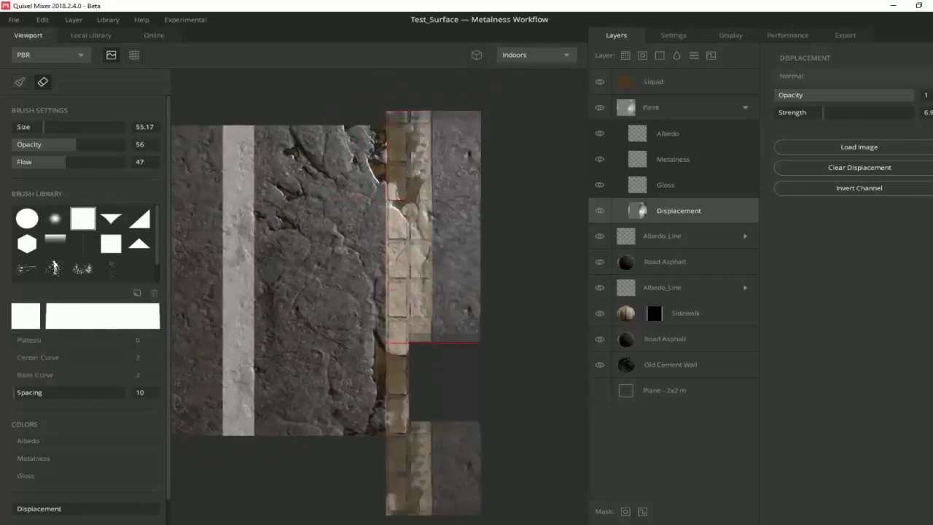
{"action": "key", "text": "ctrl+z"}
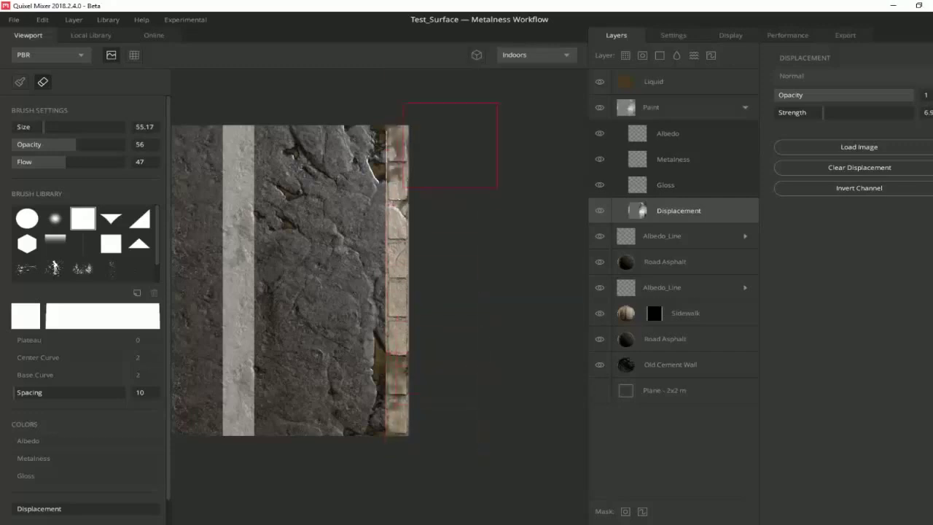
{"action": "left_click_drag", "start_coordinate": [433, 138], "coordinate": [430, 465]}
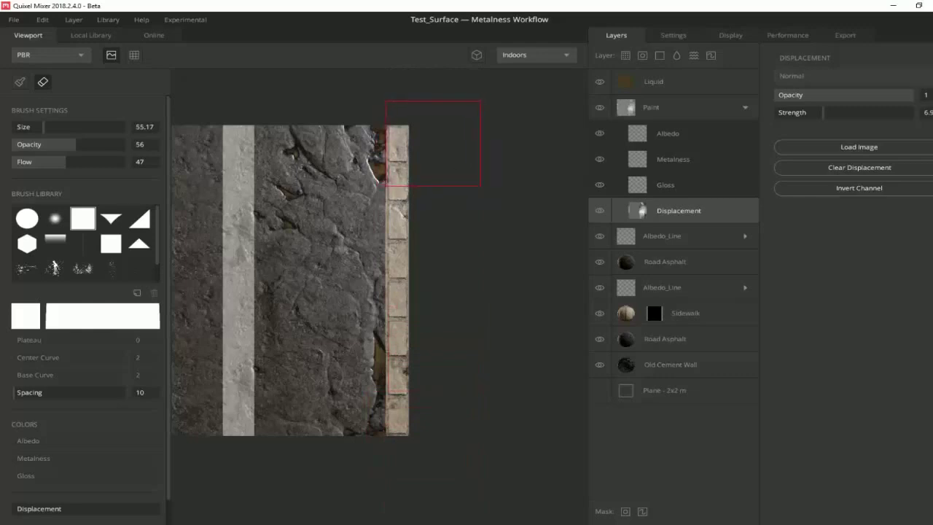
{"action": "left_click_drag", "start_coordinate": [433, 143], "coordinate": [435, 441]}
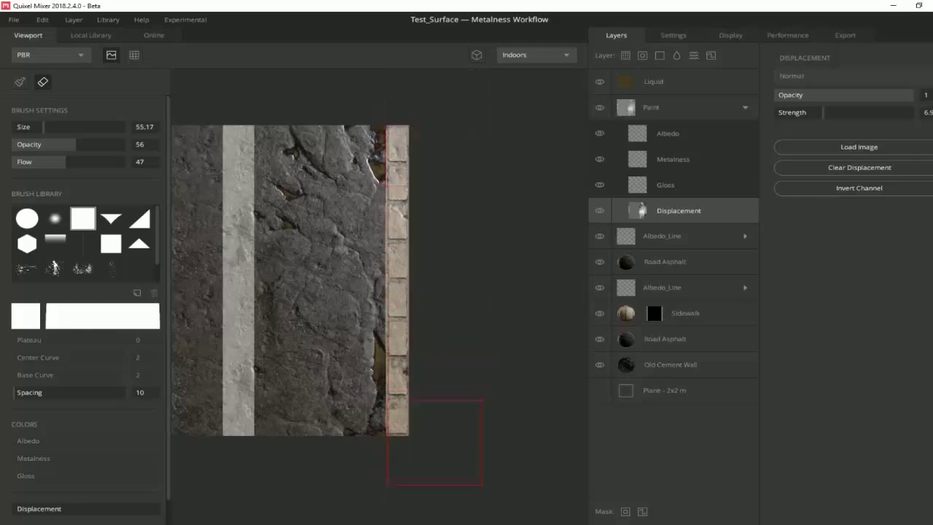
{"action": "middle_click_drag", "start_coordinate": [427, 365], "coordinate": [542, 289]}
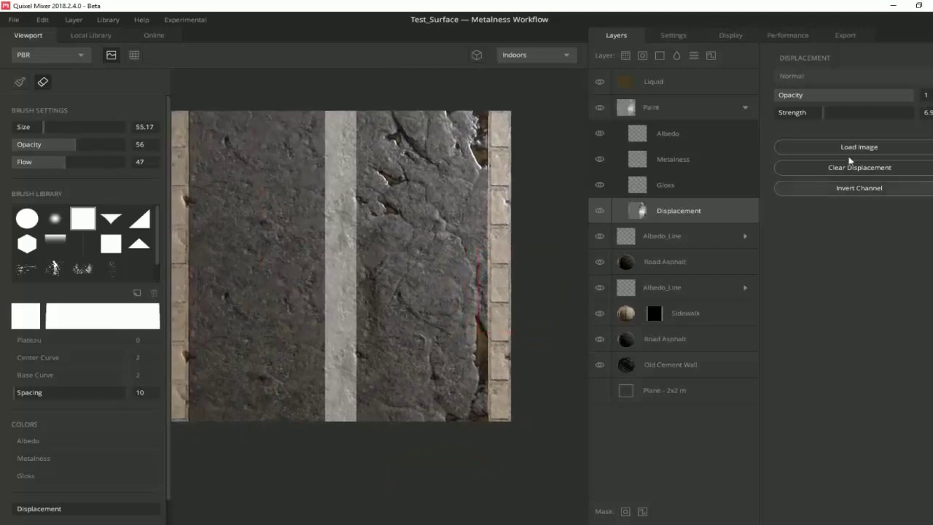
{"action": "mouse_move", "coordinate": [821, 112]}
{"action": "left_mouse_down"}
{"action": "mouse_move", "coordinate": [812, 112]}
{"action": "mouse_move", "coordinate": [848, 113]}
{"action": "mouse_move", "coordinate": [843, 122]}
{"action": "mouse_move", "coordinate": [852, 116]}
{"action": "left_mouse_up"}
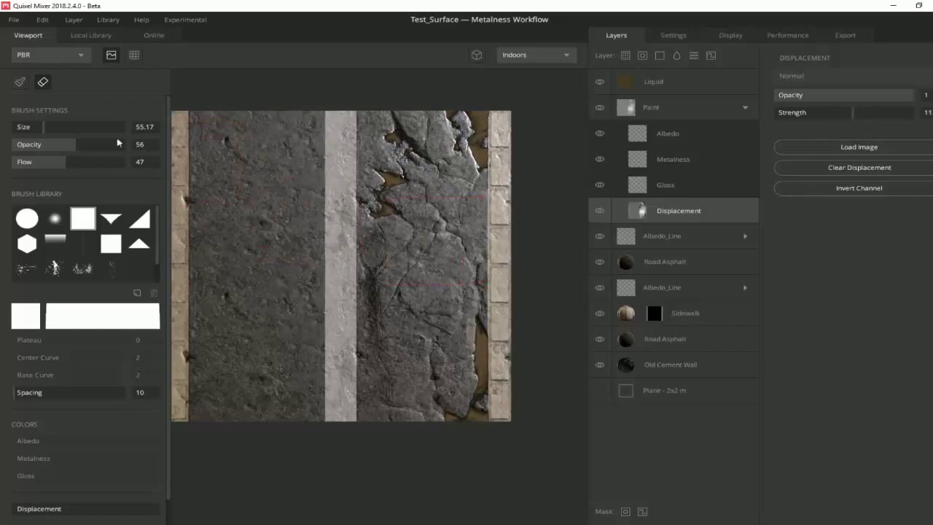
Add Concrete Crack from the Local Library, rotate it slightly, scale it to 2, and place it above Sidewalk
{"action": "left_click", "coordinate": [745, 107]}
{"action": "left_click", "coordinate": [706, 82]}
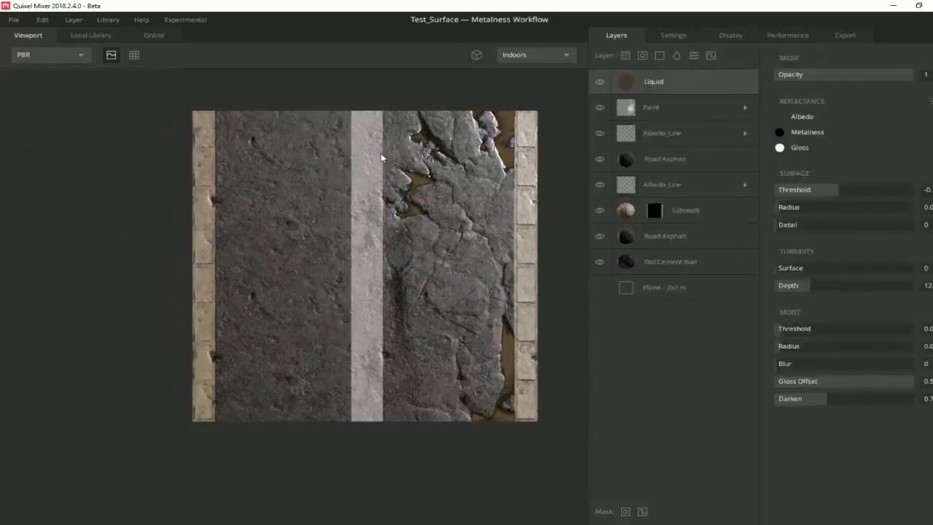
{"action": "left_click", "coordinate": [100, 37]}
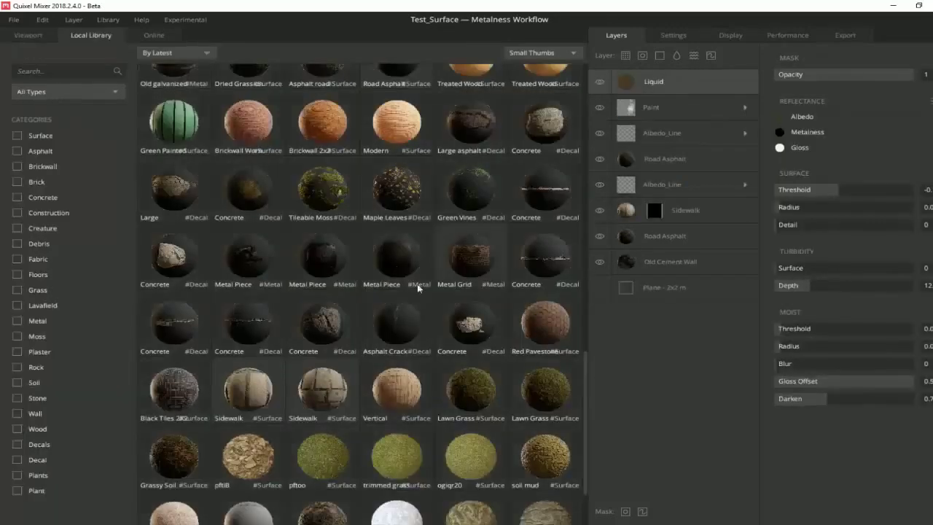
{"action": "left_click", "coordinate": [339, 318]}
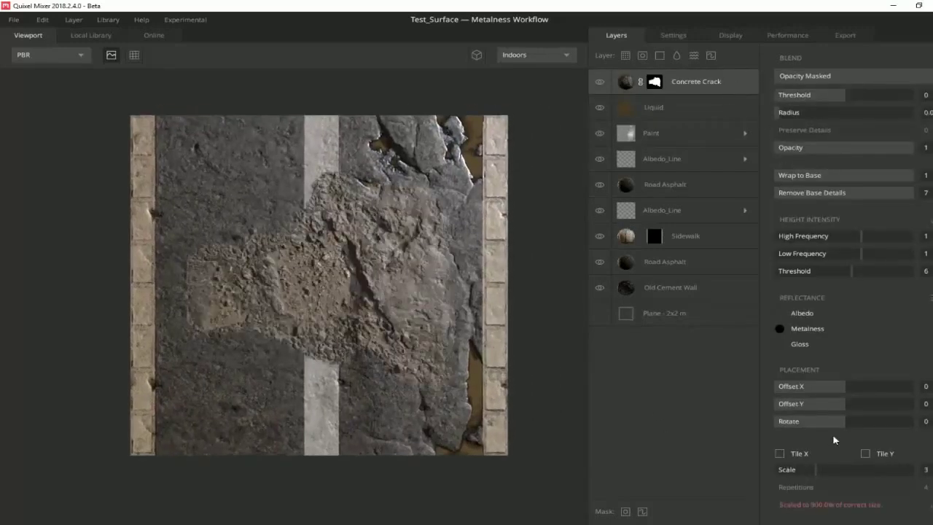
{"action": "left_click_drag", "start_coordinate": [832, 422], "coordinate": [800, 422]}
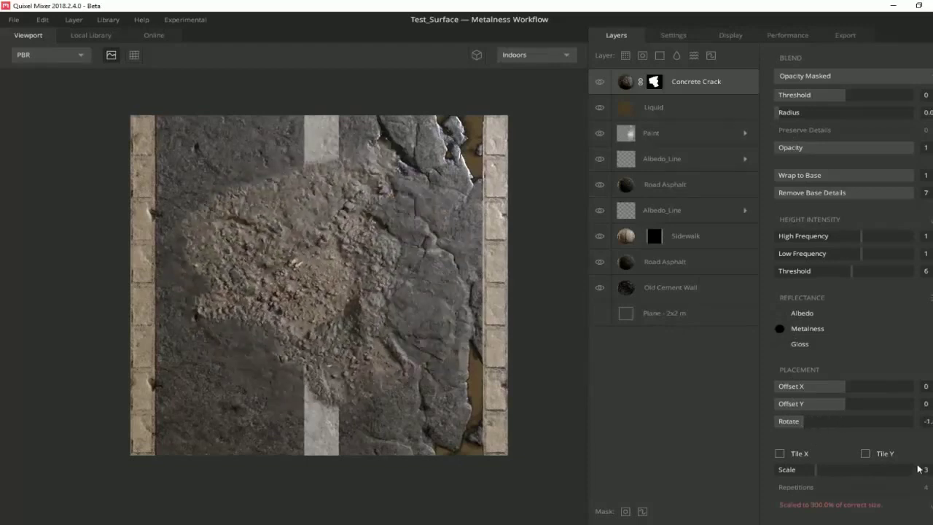
{"action": "left_click_drag", "start_coordinate": [928, 472], "coordinate": [738, 438]}
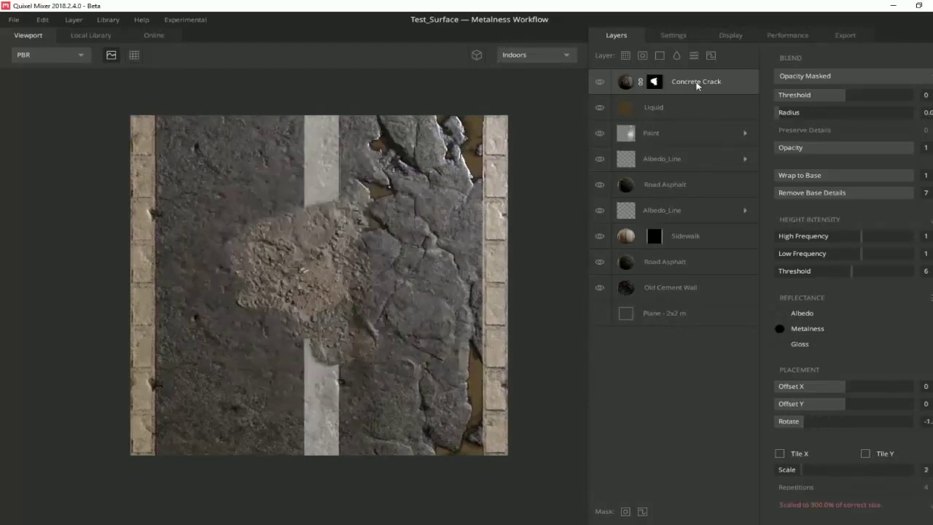
{"action": "left_click_drag", "start_coordinate": [686, 186], "coordinate": [679, 217]}
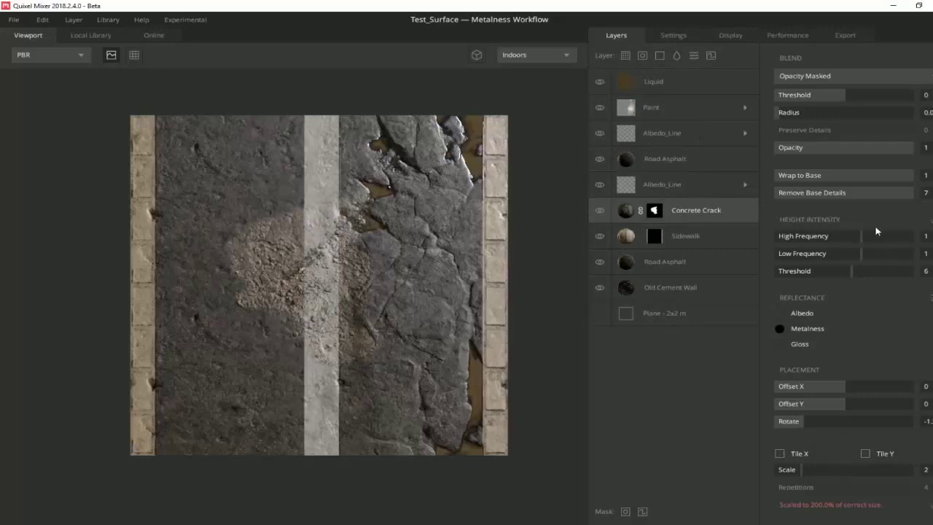
Blend Concrete Crack From Above after testing From Below, set scale 3 and nudge Offset Y
{"action": "left_click", "coordinate": [841, 77]}
{"action": "left_click", "coordinate": [837, 92]}
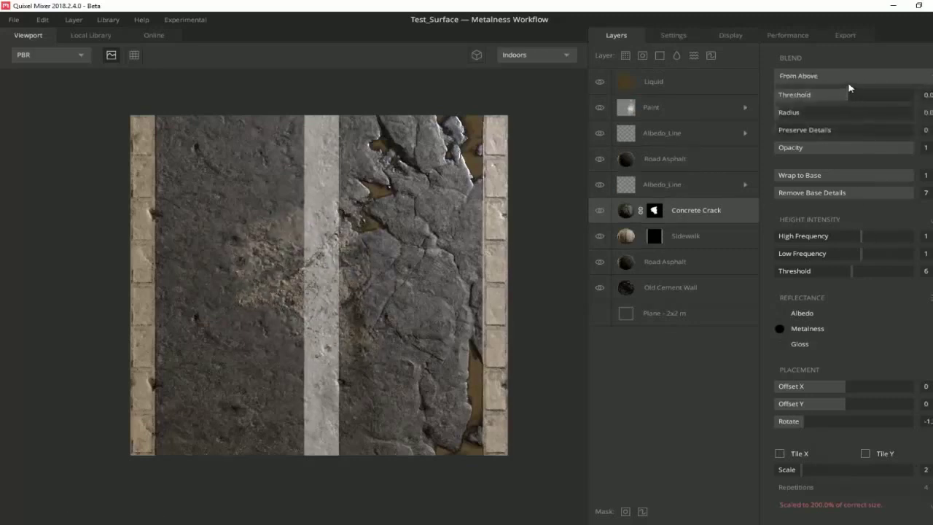
{"action": "left_click", "coordinate": [849, 77]}
{"action": "left_click", "coordinate": [848, 107]}
{"action": "left_click_drag", "start_coordinate": [850, 98], "coordinate": [845, 107]}
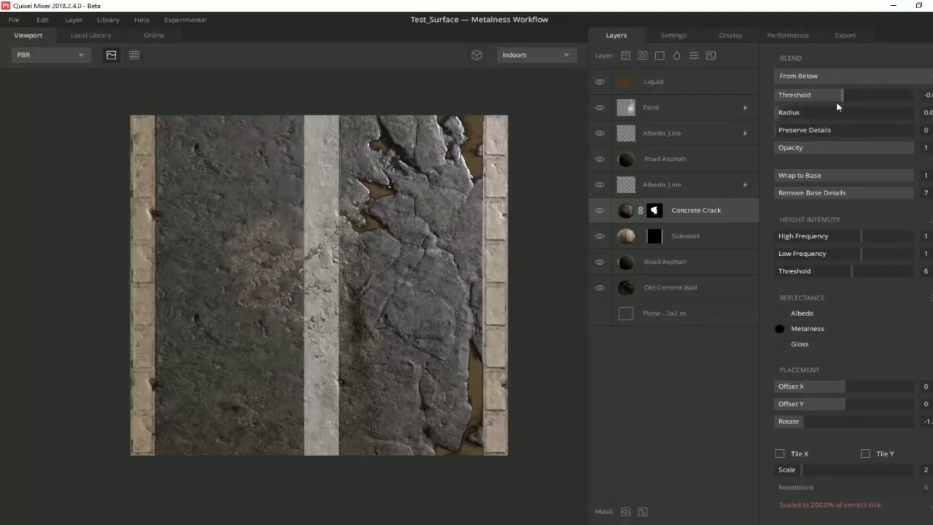
{"action": "left_click", "coordinate": [845, 77]}
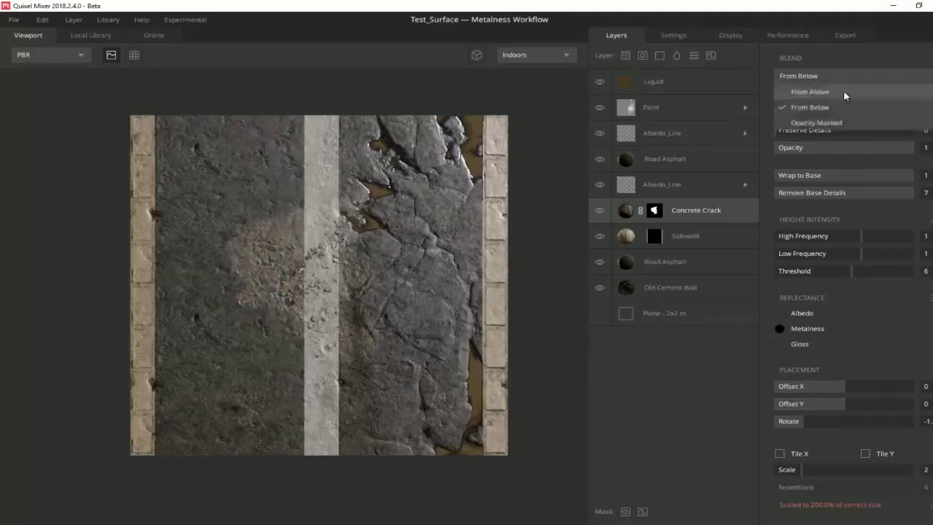
{"action": "left_click", "coordinate": [841, 92]}
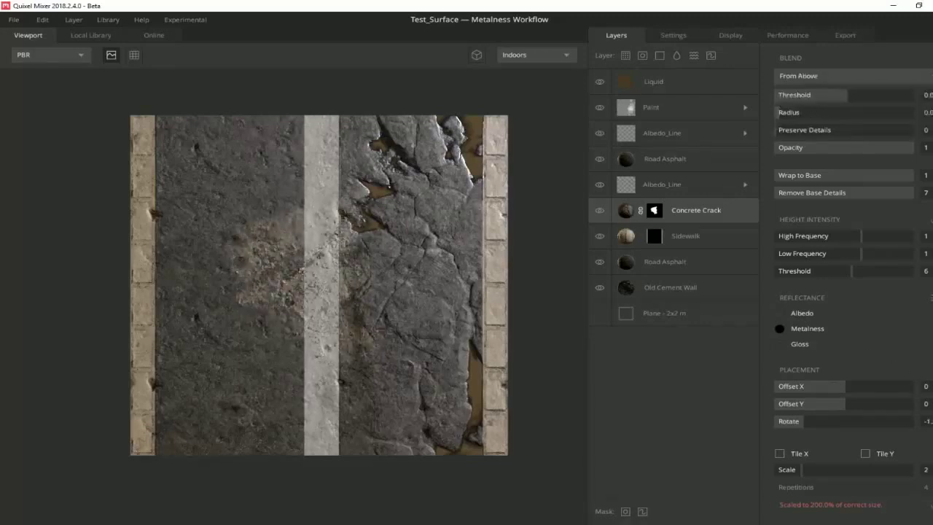
{"action": "left_click", "coordinate": [853, 469]}
{"action": "type", "text": "3"}
{"action": "key", "text": "Return"}
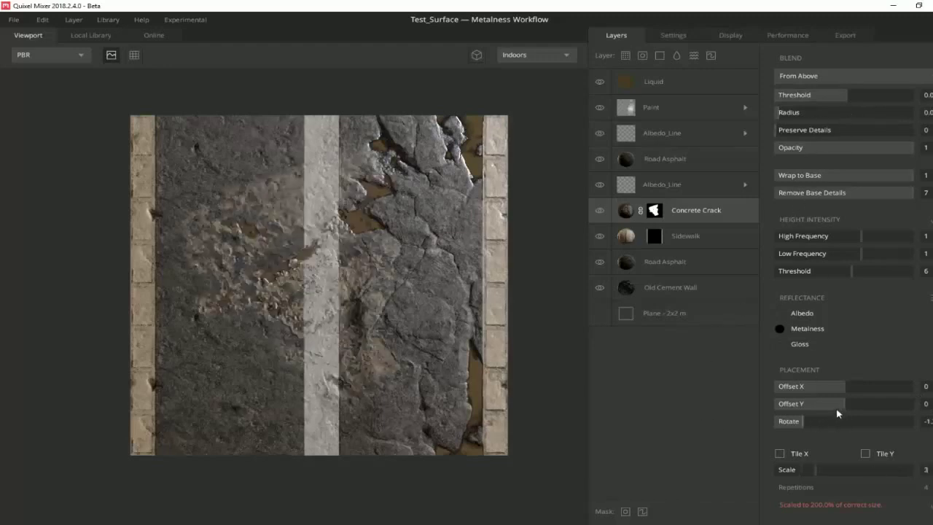
{"action": "left_click_drag", "start_coordinate": [837, 413], "coordinate": [854, 413]}
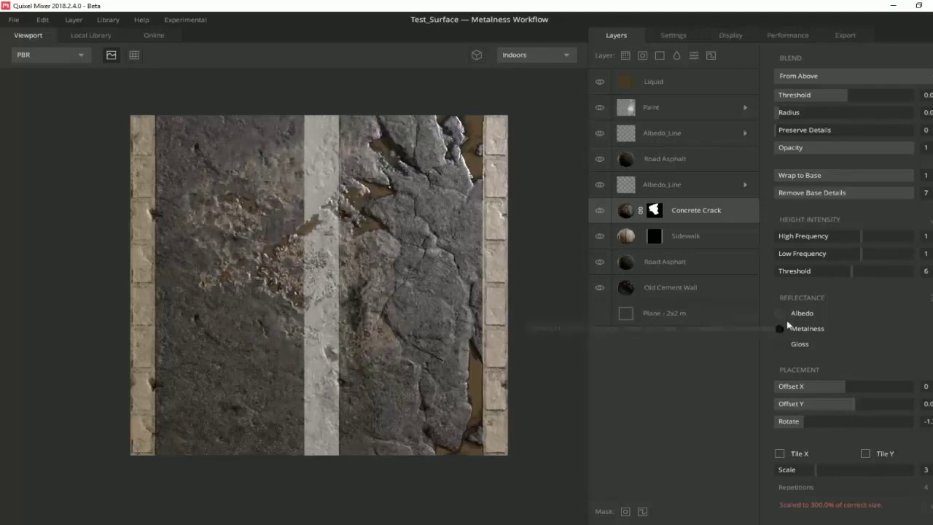
Set the Concrete Crack albedo colour to near black
{"action": "left_click", "coordinate": [777, 314]}
{"action": "left_click", "coordinate": [492, 297]}
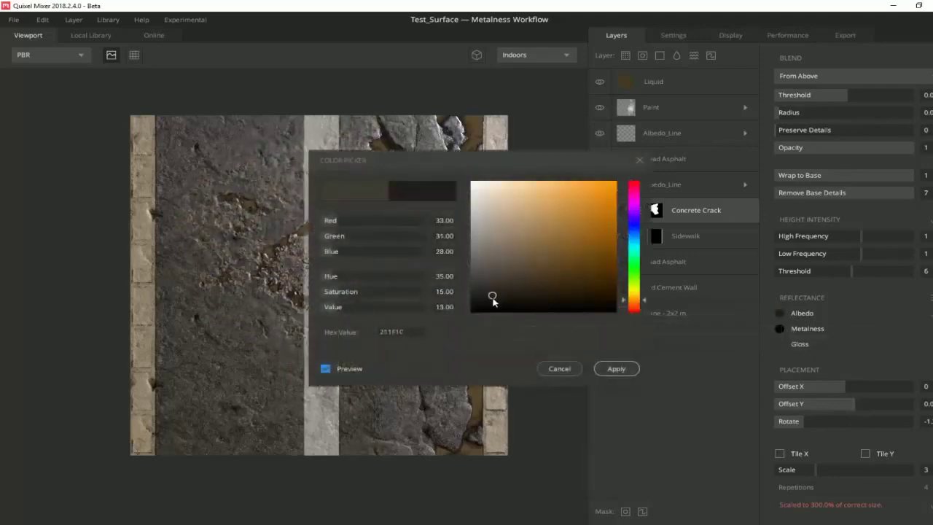
{"action": "left_click_drag", "start_coordinate": [492, 297], "coordinate": [511, 319]}
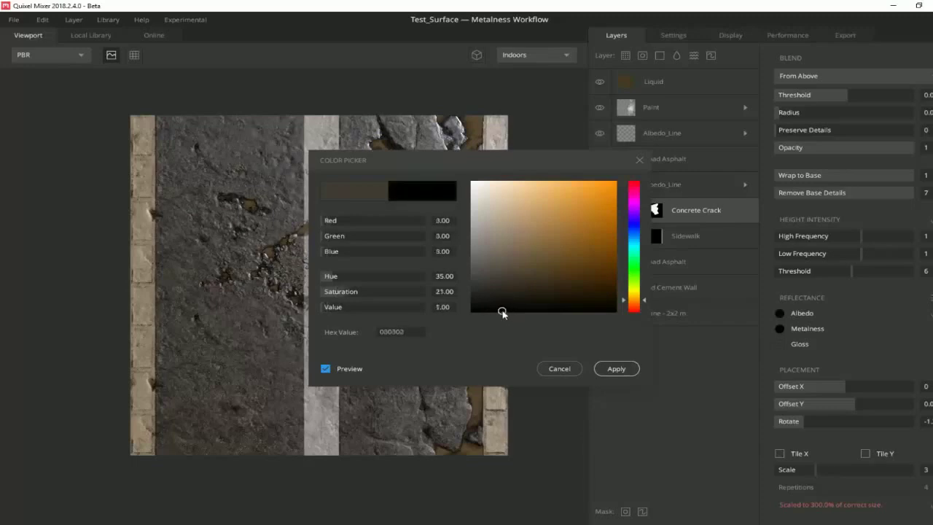
{"action": "left_click", "coordinate": [603, 368]}
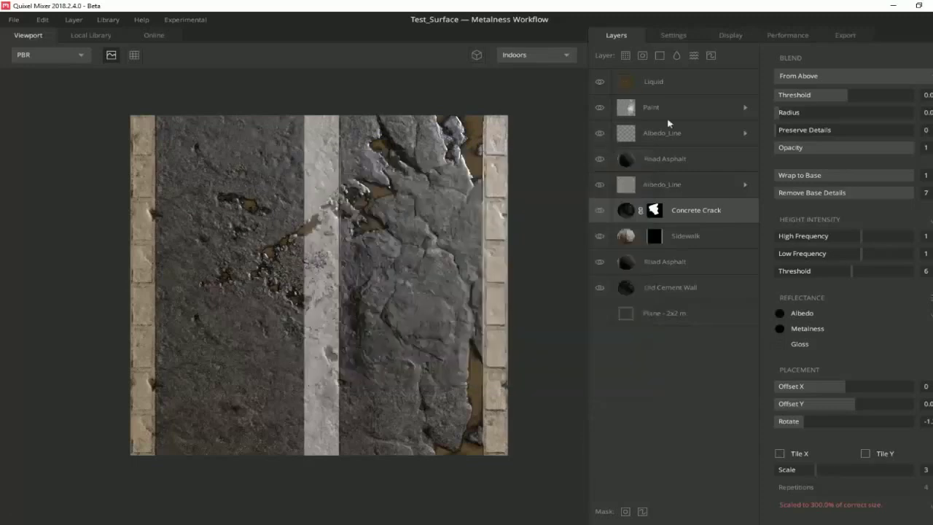
Give the Liquid layer a neutral dark grey albedo of 212121
{"action": "left_click", "coordinate": [653, 81]}
{"action": "left_click", "coordinate": [779, 115]}
{"action": "left_click", "coordinate": [516, 297]}
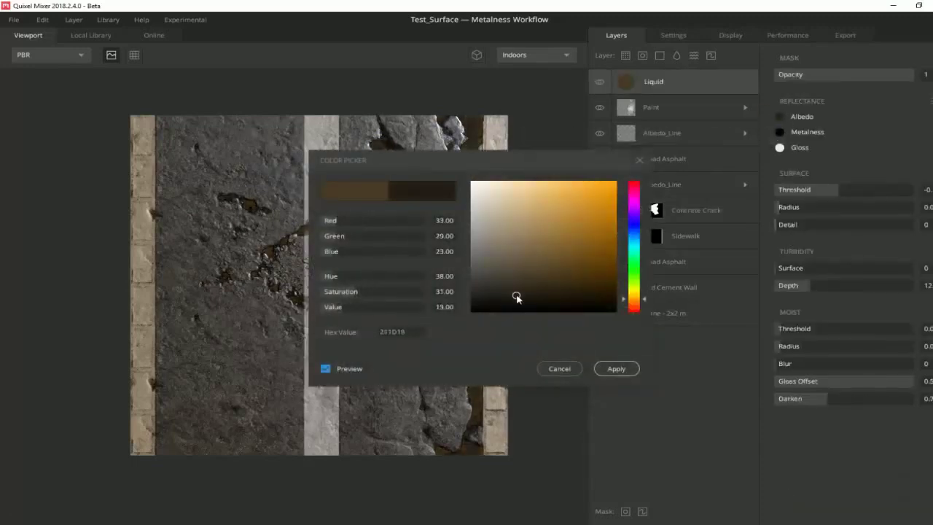
{"action": "left_click_drag", "start_coordinate": [516, 298], "coordinate": [470, 295]}
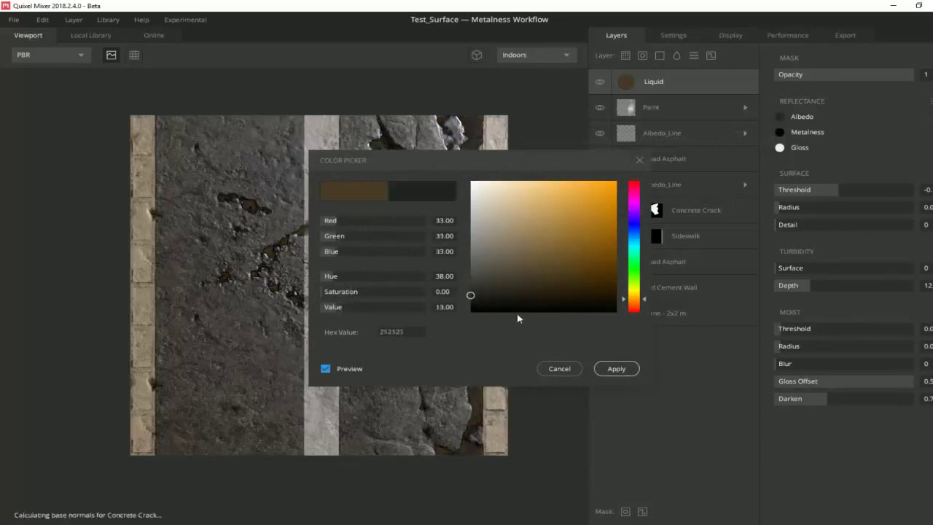
{"action": "left_click", "coordinate": [614, 368]}
Lower puddle Darken to 0.3, raise Depth to about 23, reset Surface to 0
{"action": "mouse_move", "coordinate": [834, 400]}
{"action": "left_mouse_down"}
{"action": "mouse_move", "coordinate": [765, 401]}
{"action": "mouse_move", "coordinate": [800, 398]}
{"action": "left_mouse_up"}
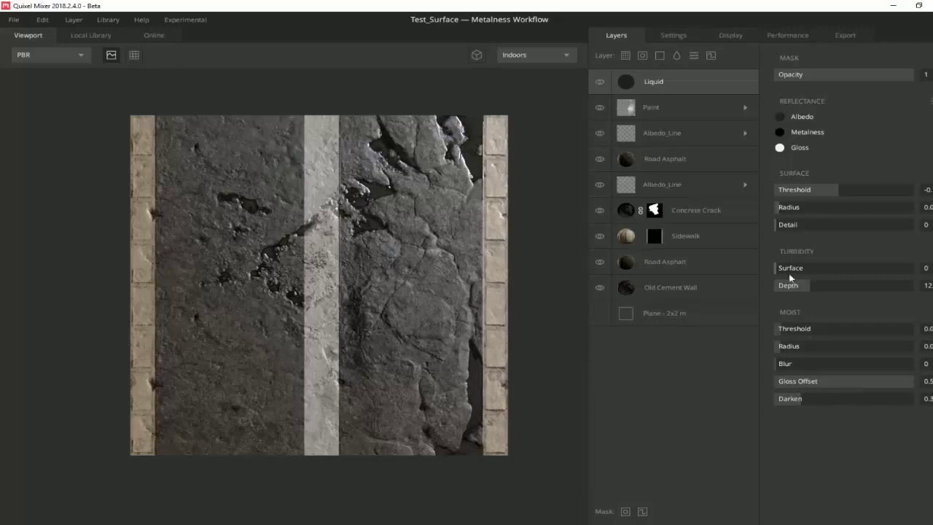
{"action": "mouse_move", "coordinate": [809, 291]}
{"action": "left_mouse_down"}
{"action": "mouse_move", "coordinate": [778, 291]}
{"action": "mouse_move", "coordinate": [878, 276]}
{"action": "left_mouse_up"}
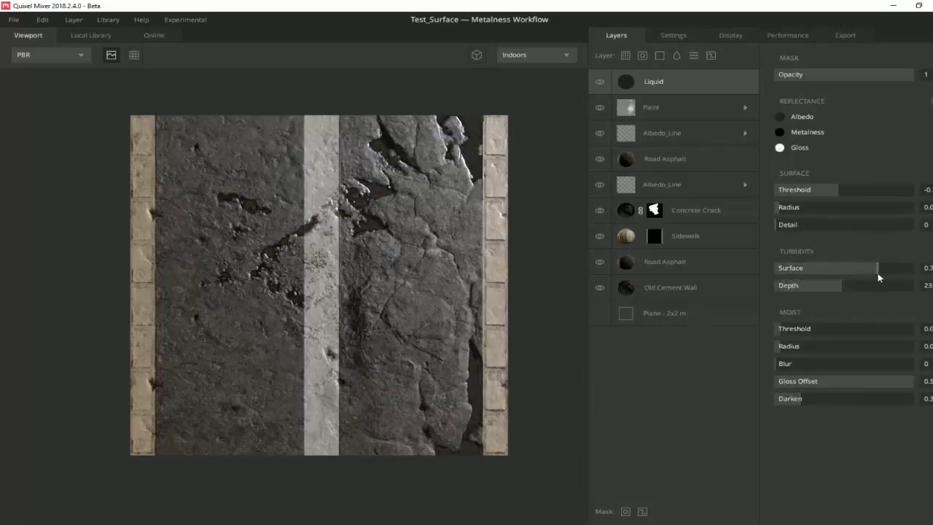
{"action": "left_click_drag", "start_coordinate": [821, 273], "coordinate": [751, 270]}
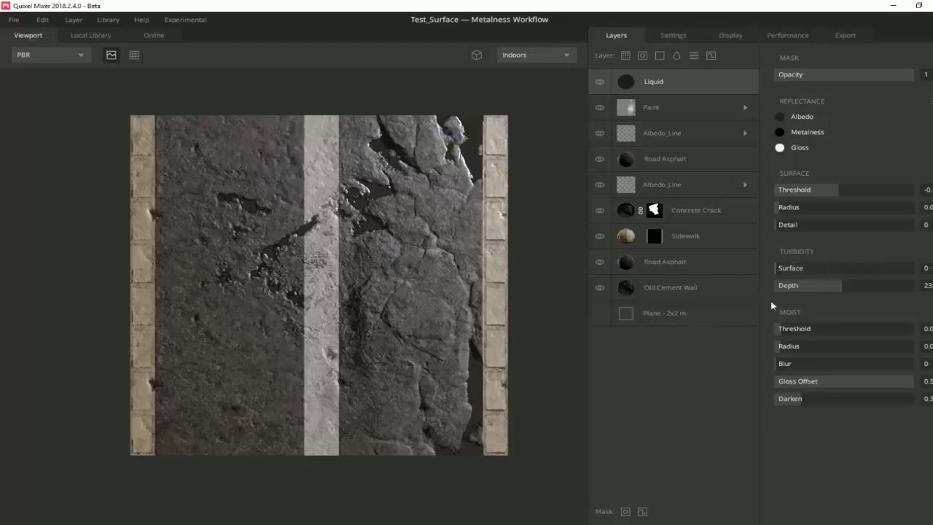
{"action": "left_click_drag", "start_coordinate": [781, 330], "coordinate": [788, 331]}
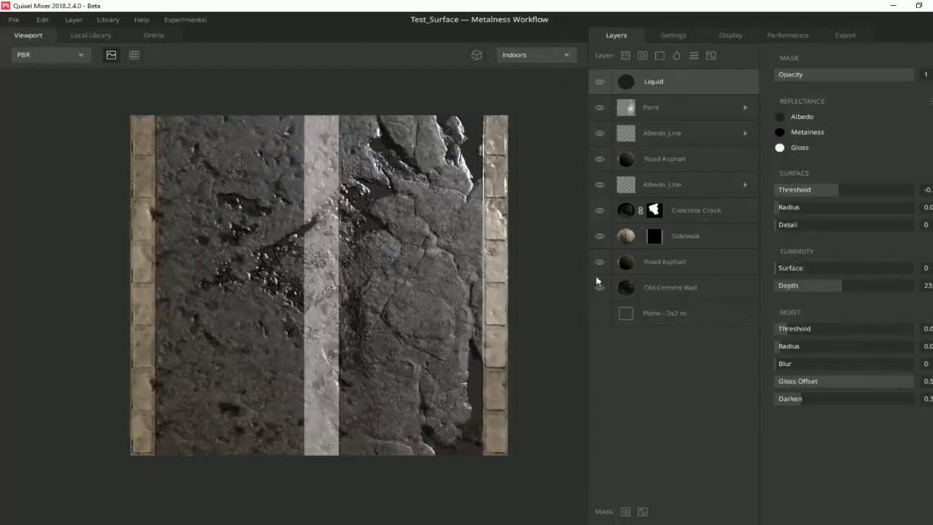
Set Road Asphalt metalness to dark grey and albedo to near-black warm grey 141311
{"action": "left_click", "coordinate": [660, 288]}
{"action": "left_click", "coordinate": [646, 266]}
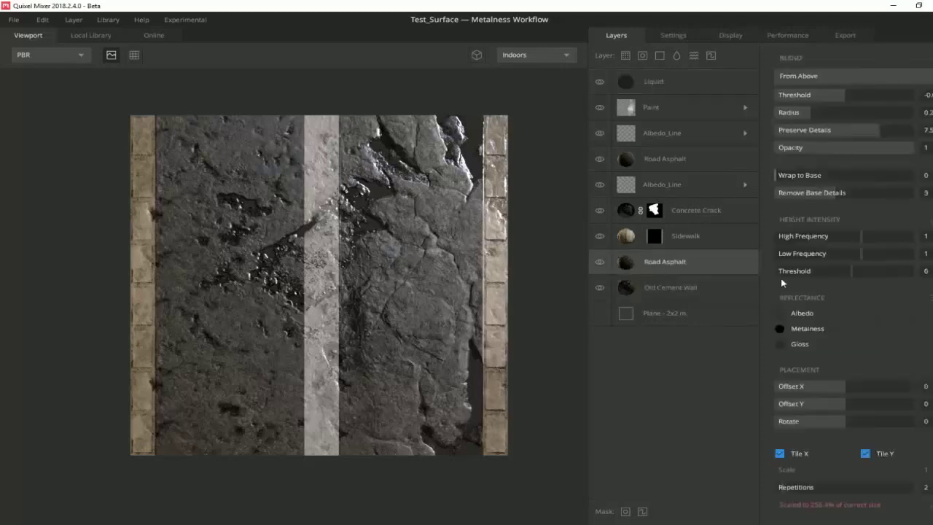
{"action": "left_click", "coordinate": [779, 328]}
{"action": "mouse_move", "coordinate": [470, 291]}
{"action": "left_mouse_down"}
{"action": "mouse_move", "coordinate": [471, 310]}
{"action": "mouse_move", "coordinate": [471, 297]}
{"action": "mouse_move", "coordinate": [491, 303]}
{"action": "mouse_move", "coordinate": [491, 295]}
{"action": "left_mouse_up"}
{"action": "left_click", "coordinate": [615, 367]}
{"action": "left_click", "coordinate": [779, 313]}
{"action": "left_click", "coordinate": [615, 368]}
Preview the road as a 3D plane, orbited toward a top-down view
{"action": "scroll", "coordinate": [353, 328], "scroll_direction": "up", "scroll_amount": 1}
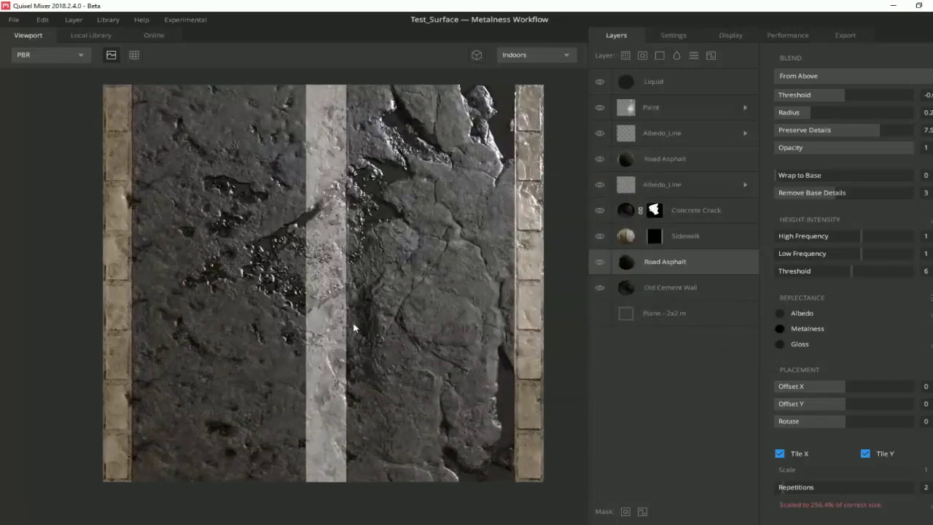
{"action": "scroll", "coordinate": [353, 327], "scroll_direction": "up", "scroll_amount": 1}
{"action": "scroll", "coordinate": [353, 328], "scroll_direction": "up", "scroll_amount": 2}
{"action": "scroll", "coordinate": [414, 256], "scroll_direction": "up", "scroll_amount": 1}
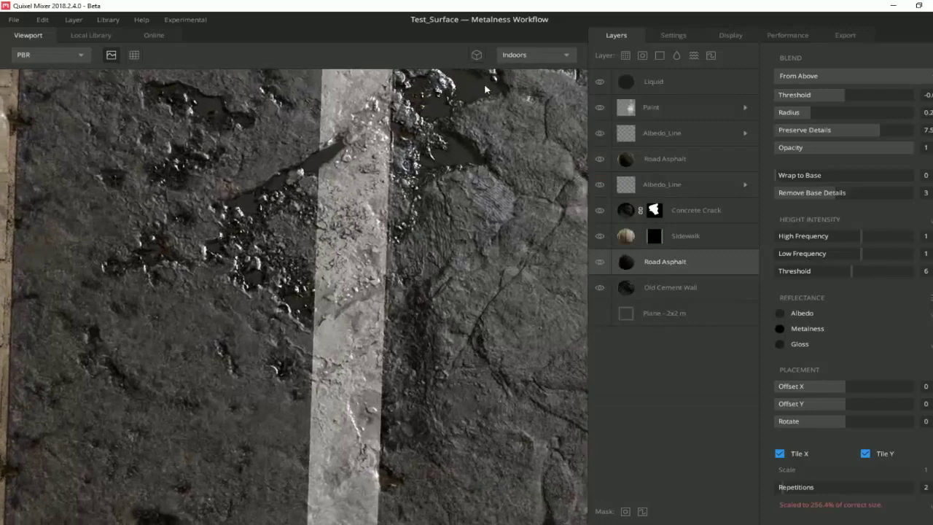
{"action": "left_click", "coordinate": [475, 54]}
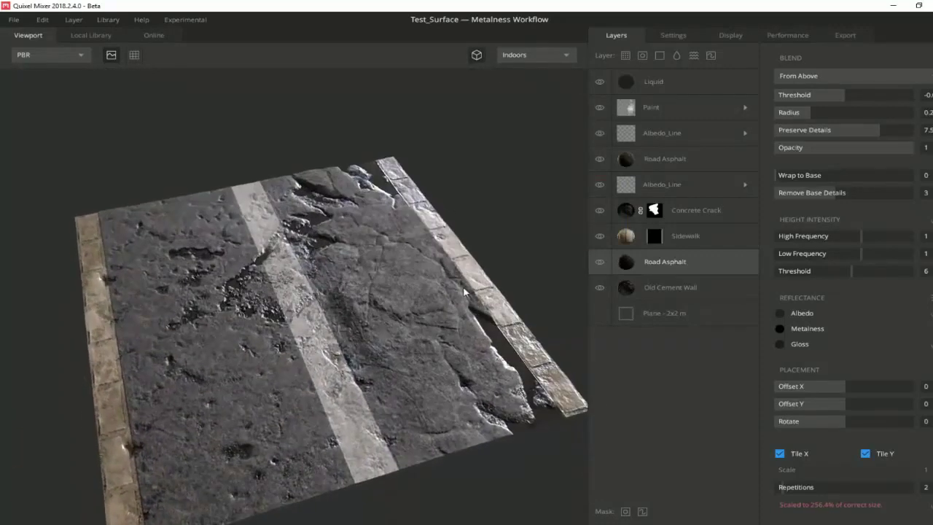
{"action": "left_click_drag", "start_coordinate": [463, 292], "coordinate": [417, 349]}
{"action": "left_click", "coordinate": [653, 81]}
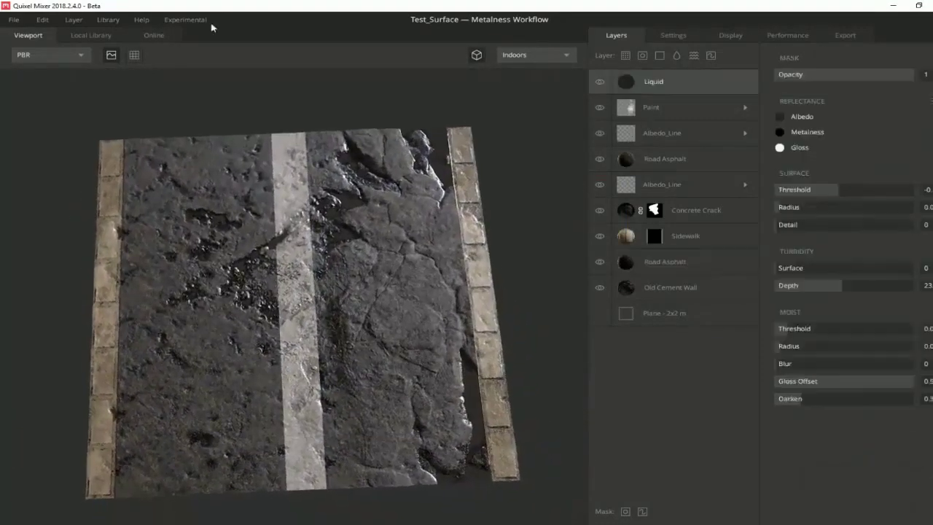
Add the Large Asphalt Patch material from the Local Library as the top layer
{"action": "left_click", "coordinate": [93, 36]}
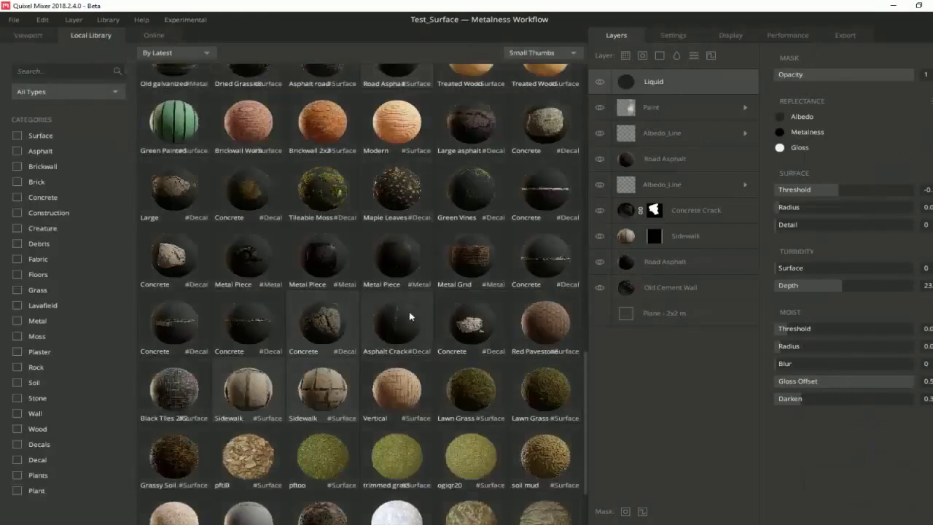
{"action": "left_click", "coordinate": [489, 132]}
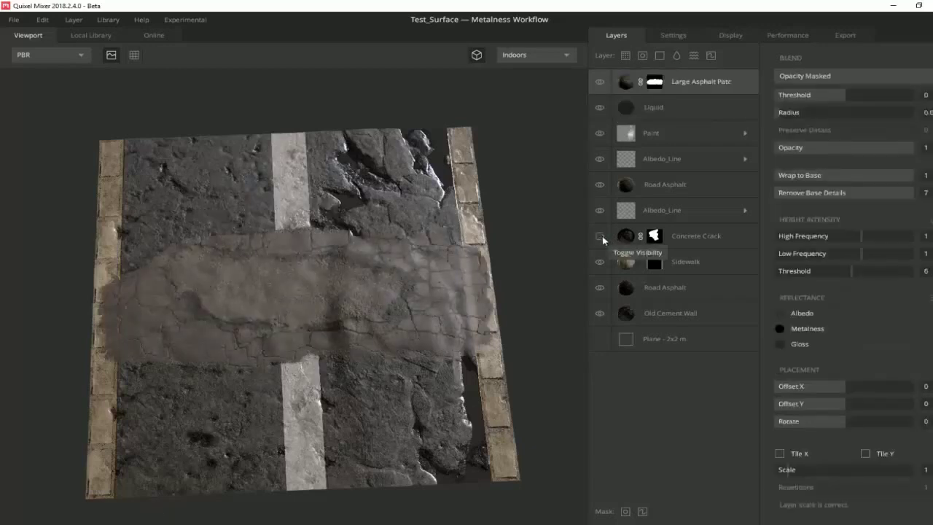
Blend the asphalt patch From Above and rotate it slightly
{"action": "left_click", "coordinate": [837, 78]}
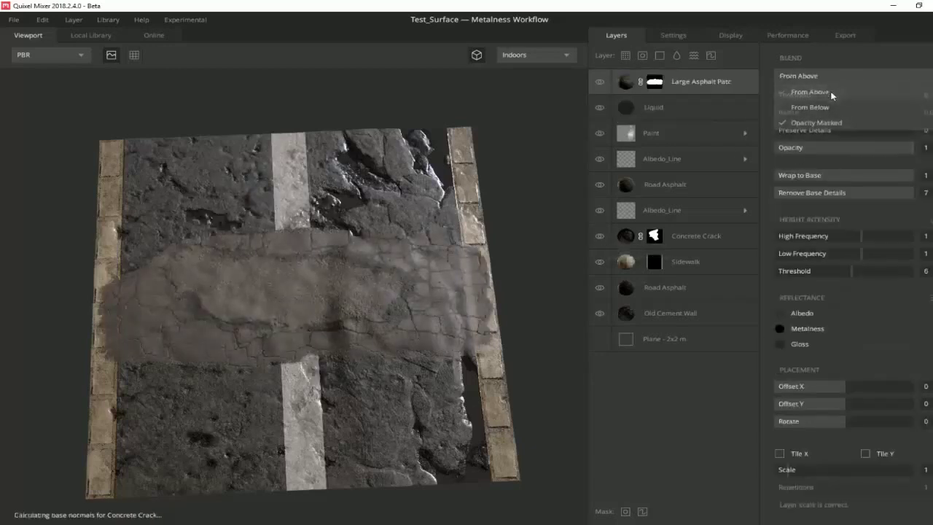
{"action": "left_click", "coordinate": [835, 92]}
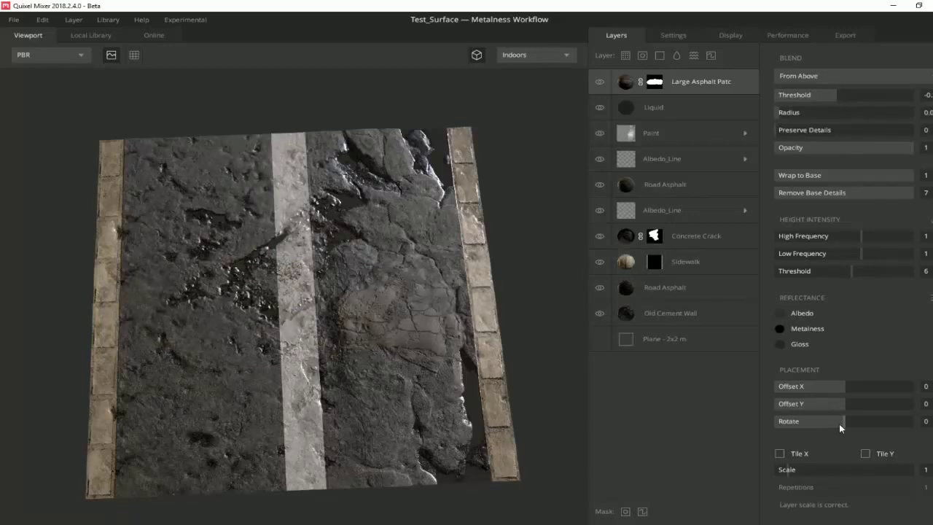
{"action": "mouse_move", "coordinate": [839, 424]}
{"action": "left_mouse_down"}
{"action": "mouse_move", "coordinate": [862, 431]}
{"action": "mouse_move", "coordinate": [831, 403]}
{"action": "left_mouse_up"}
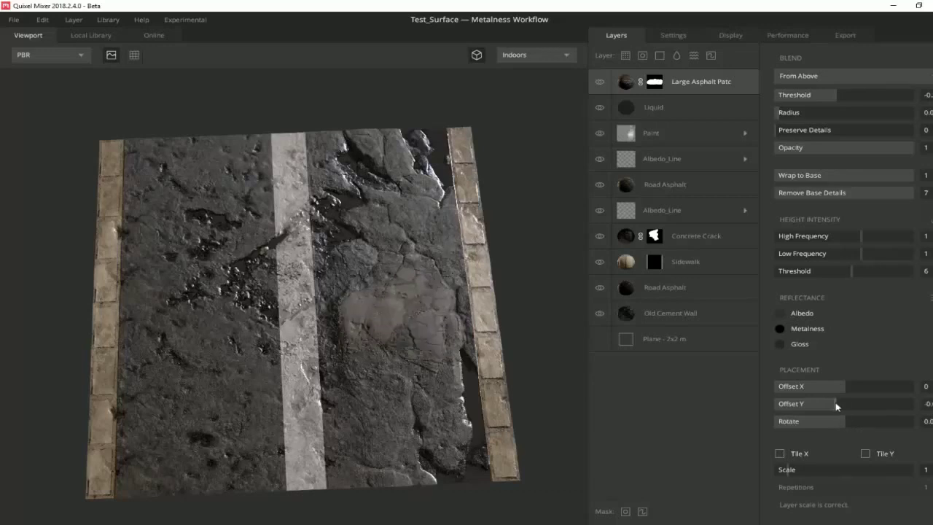
Give the asphalt patch a neutral grey albedo, lightened slightly after a first pick
{"action": "left_click", "coordinate": [780, 312]}
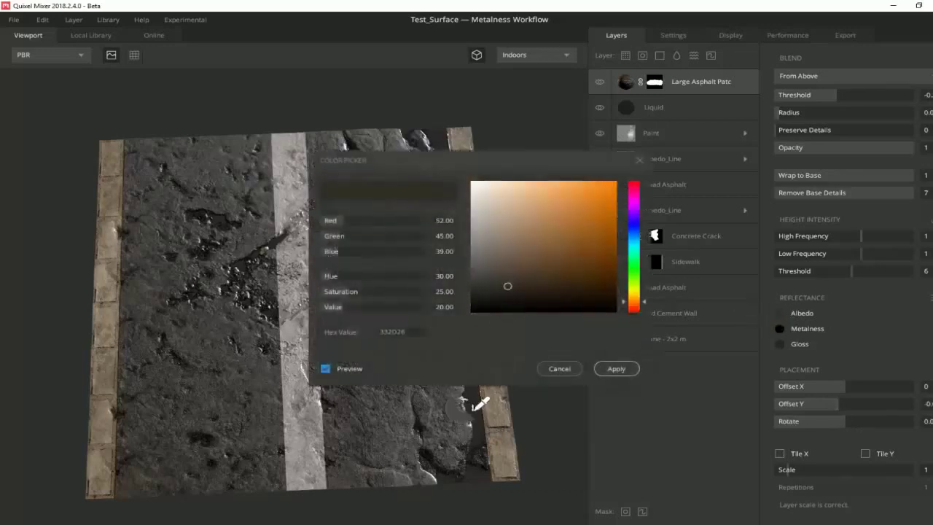
{"action": "left_click_drag", "start_coordinate": [518, 166], "coordinate": [221, 151]}
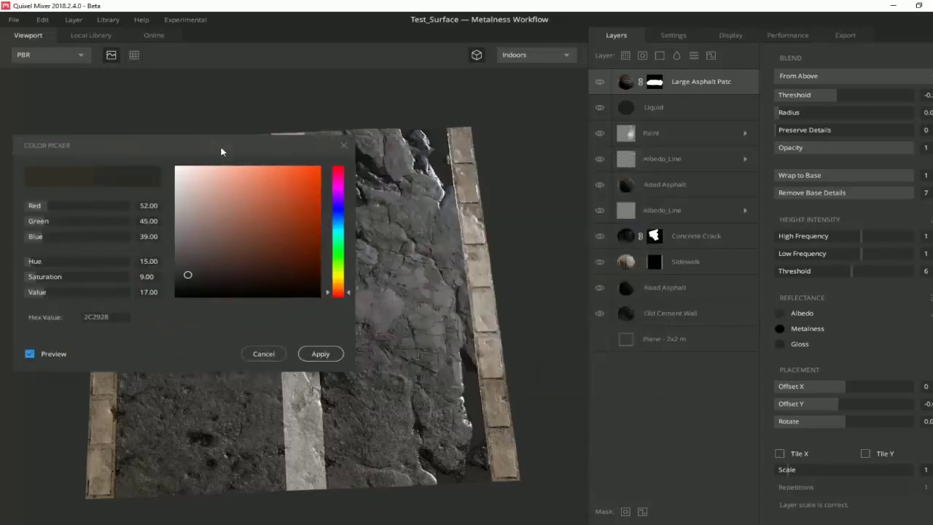
{"action": "left_click_drag", "start_coordinate": [187, 275], "coordinate": [175, 270]}
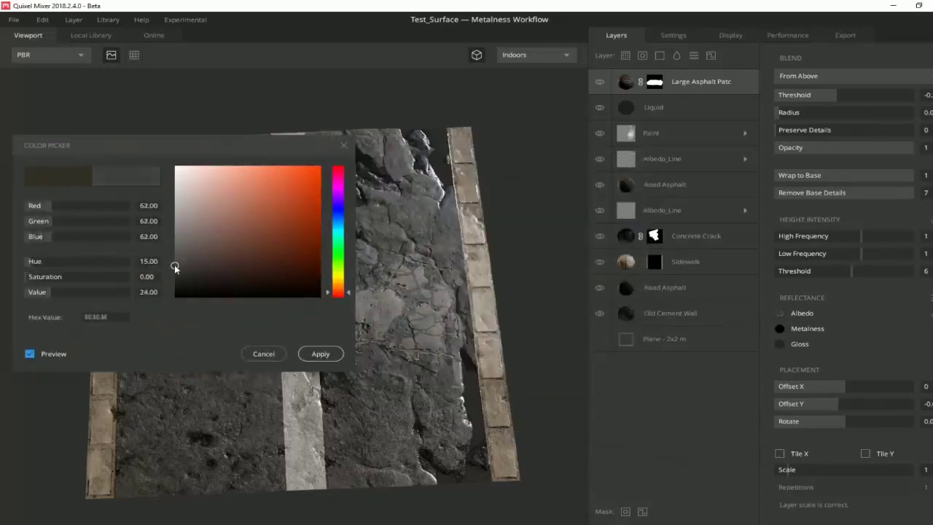
{"action": "left_click", "coordinate": [321, 353]}
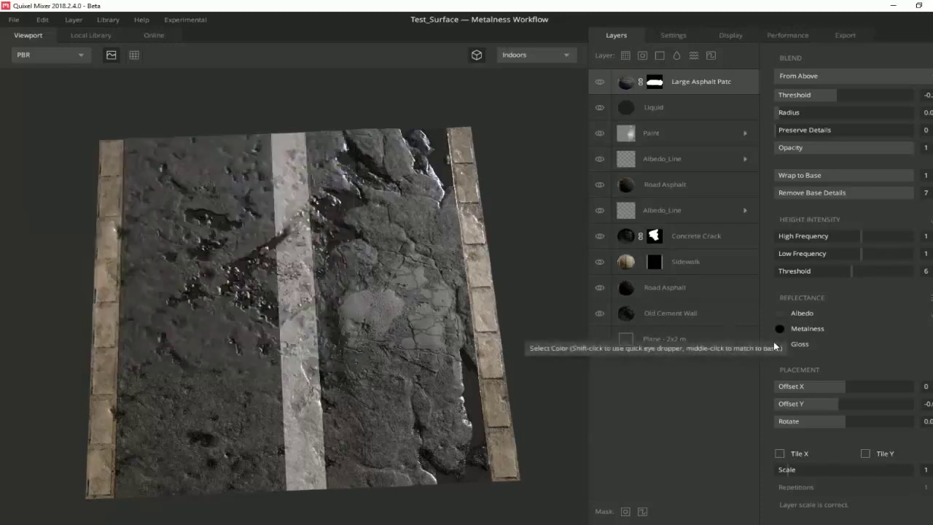
{"action": "left_click", "coordinate": [775, 341]}
{"action": "mouse_move", "coordinate": [175, 275]}
{"action": "left_mouse_down"}
{"action": "mouse_move", "coordinate": [173, 235]}
{"action": "mouse_move", "coordinate": [175, 274]}
{"action": "left_mouse_up"}
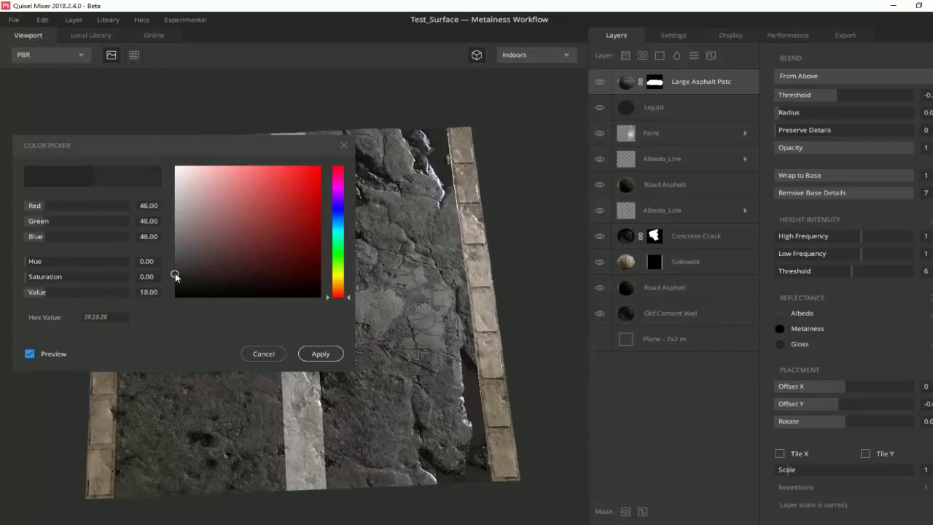
{"action": "left_click", "coordinate": [321, 354]}
Move the Albedo_Line layer to the top of the layer stack
{"action": "scroll", "coordinate": [368, 243], "scroll_direction": "up", "scroll_amount": 5}
{"action": "scroll", "coordinate": [365, 244], "scroll_direction": "down", "scroll_amount": 5}
{"action": "left_click", "coordinate": [631, 167]}
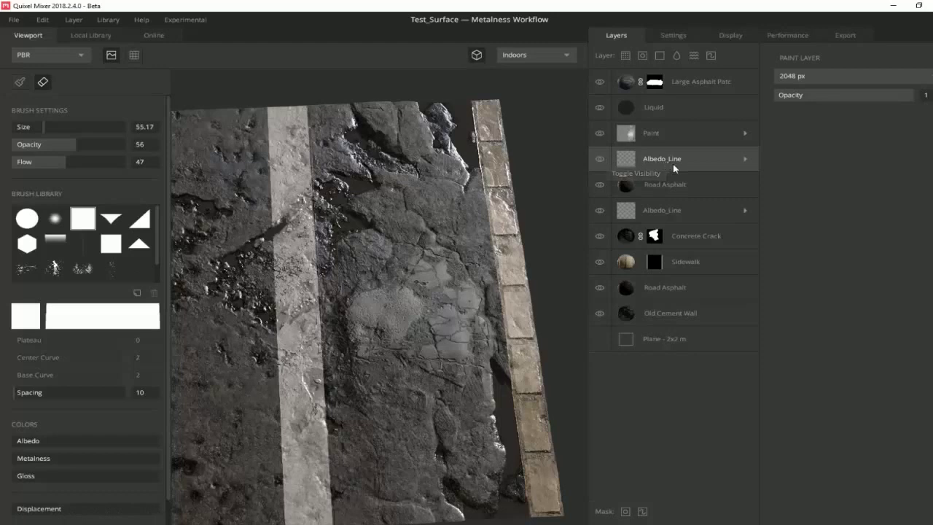
{"action": "left_click_drag", "start_coordinate": [687, 159], "coordinate": [683, 77]}
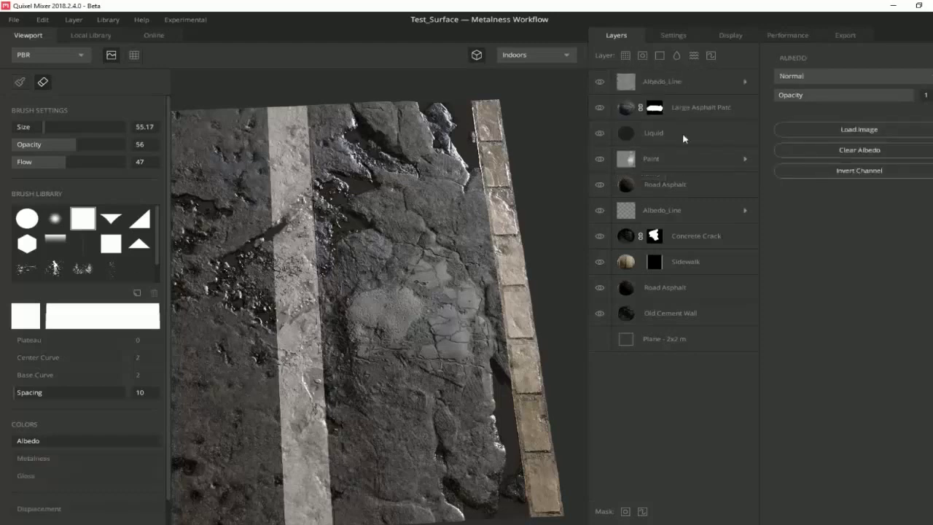
Move the second Albedo_Line layer up under the first and hide it
{"action": "left_click", "coordinate": [673, 212]}
{"action": "left_click_drag", "start_coordinate": [676, 210], "coordinate": [677, 78]}
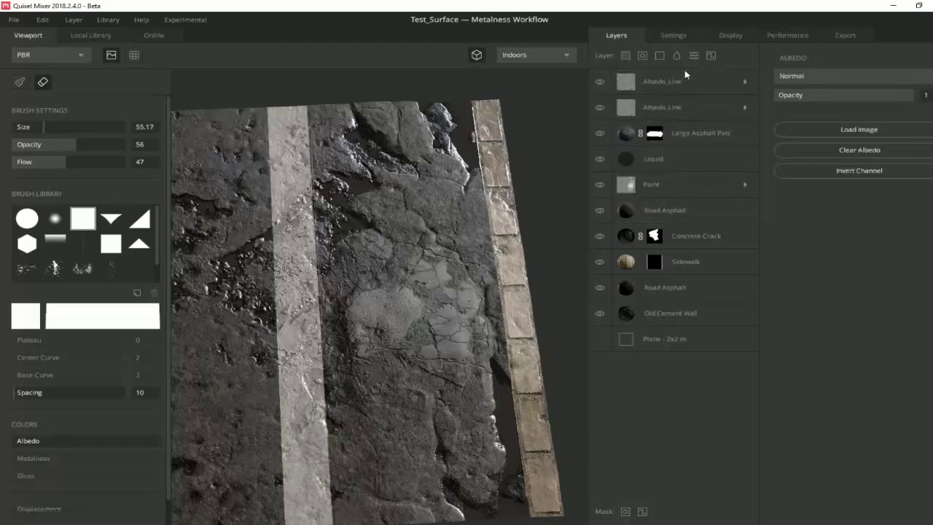
{"action": "left_click", "coordinate": [599, 109]}
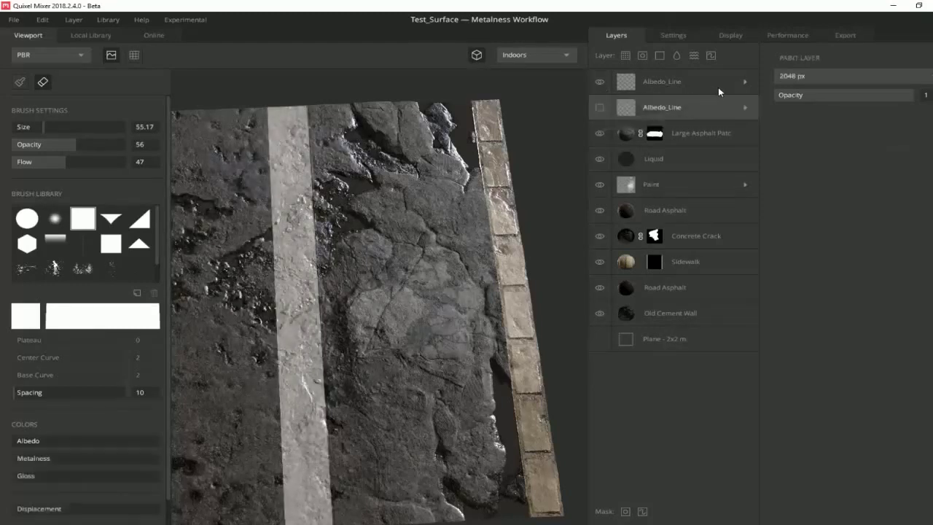
Select the top Albedo_Line's Albedo channel and test a soft-brush stroke, then undo it
{"action": "left_click", "coordinate": [744, 81]}
{"action": "left_click", "coordinate": [663, 107]}
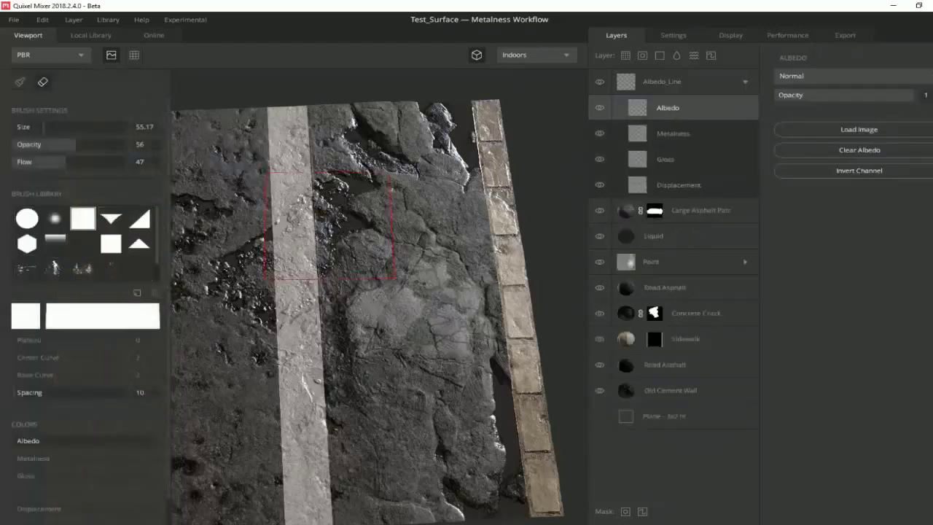
{"action": "left_click", "coordinate": [55, 217]}
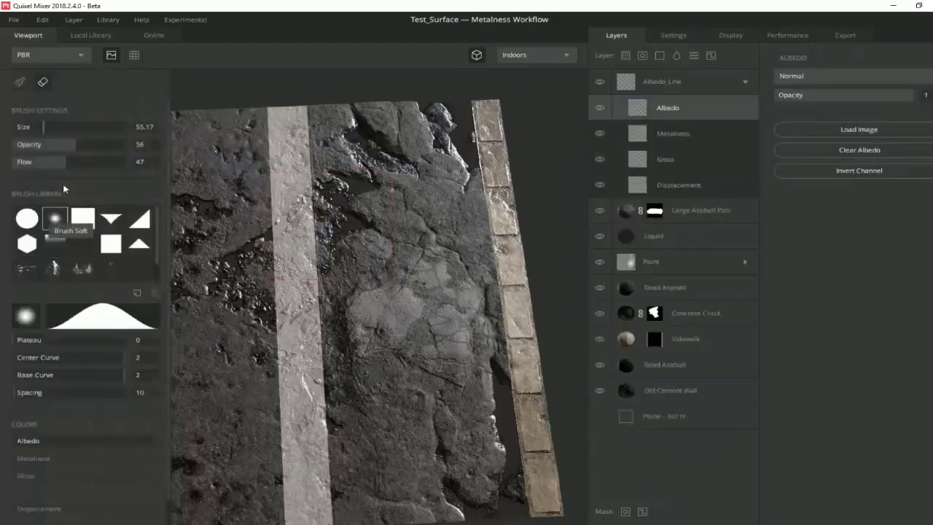
{"action": "left_click", "coordinate": [20, 82]}
{"action": "left_click_drag", "start_coordinate": [320, 174], "coordinate": [371, 243]}
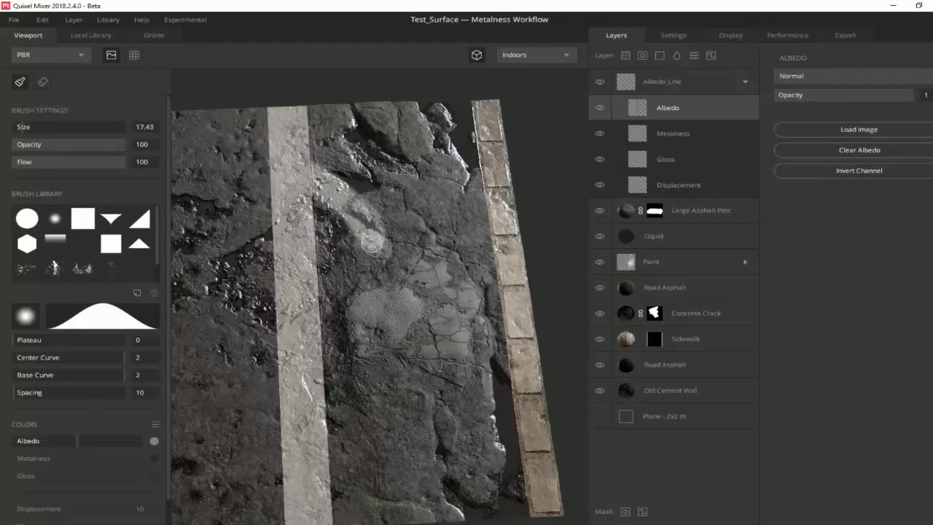
{"action": "key", "text": "ctrl+z"}
Switch to the Eraser at size 89.85 with a frontal view of the surface
{"action": "left_click", "coordinate": [42, 81]}
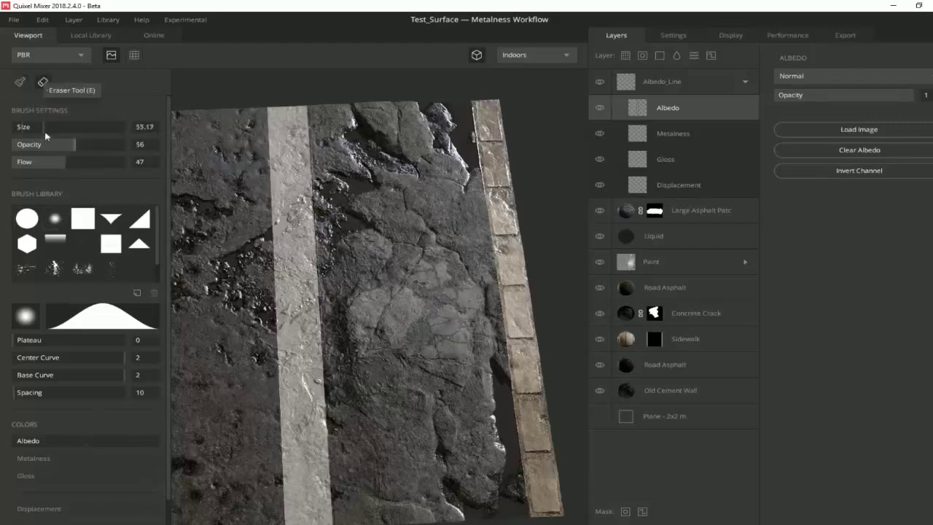
{"action": "left_click_drag", "start_coordinate": [45, 131], "coordinate": [62, 128]}
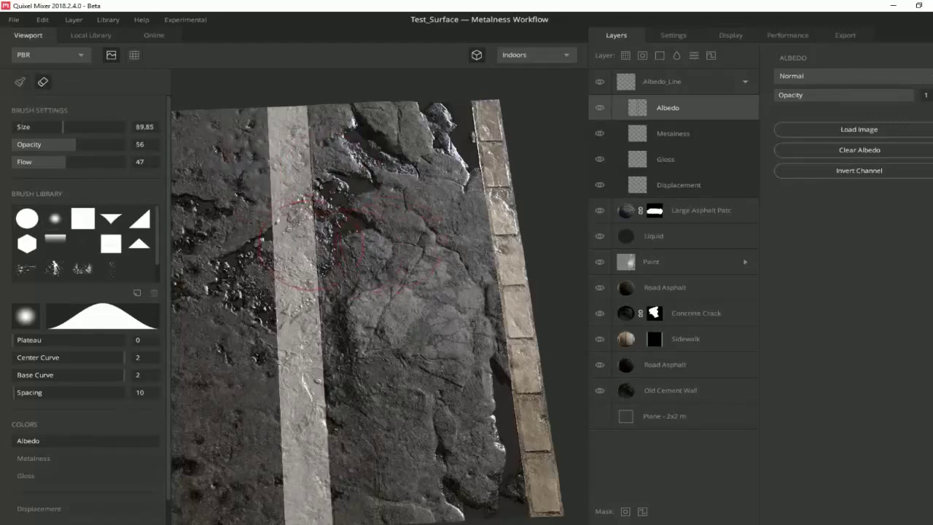
{"action": "middle_click_drag", "start_coordinate": [209, 406], "coordinate": [329, 340], "text": "alt"}
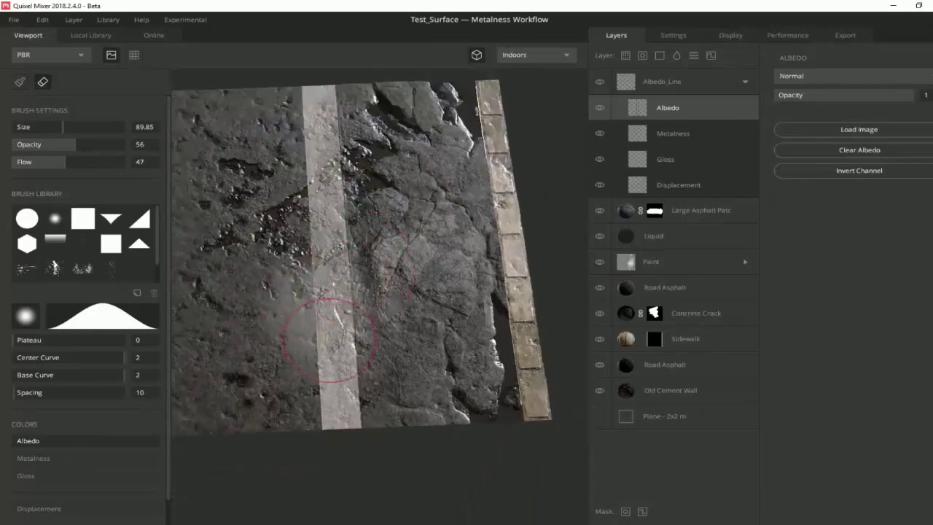
{"action": "left_click_drag", "start_coordinate": [329, 339], "coordinate": [353, 293], "text": "alt"}
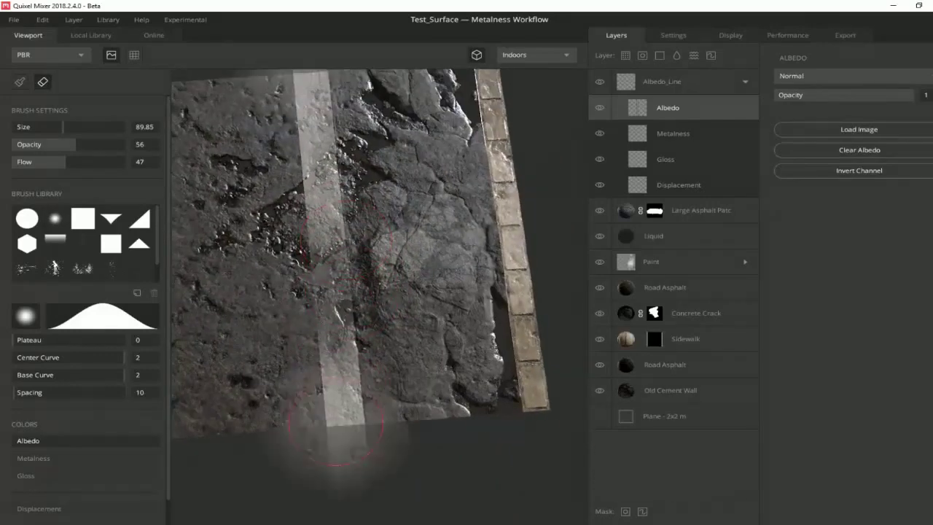
{"action": "middle_click_drag", "start_coordinate": [346, 239], "coordinate": [361, 310]}
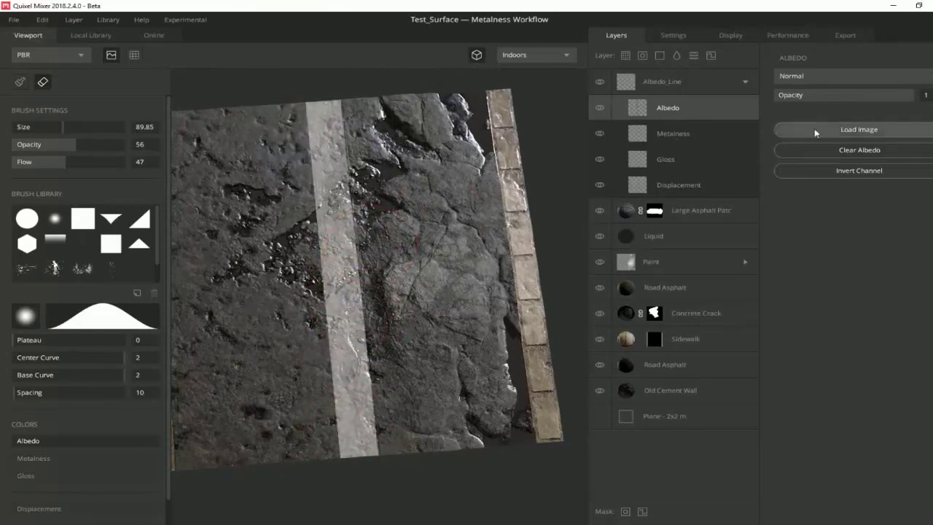
Load an image into Albedo_Line's Displacement channel, then clear it
{"action": "left_click", "coordinate": [681, 189]}
{"action": "left_click", "coordinate": [804, 149]}
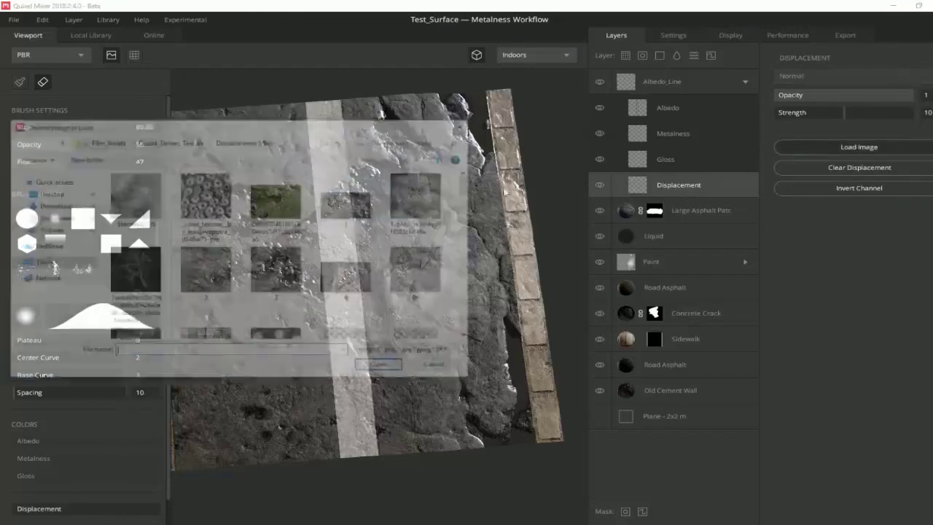
{"action": "double_click", "coordinate": [358, 217]}
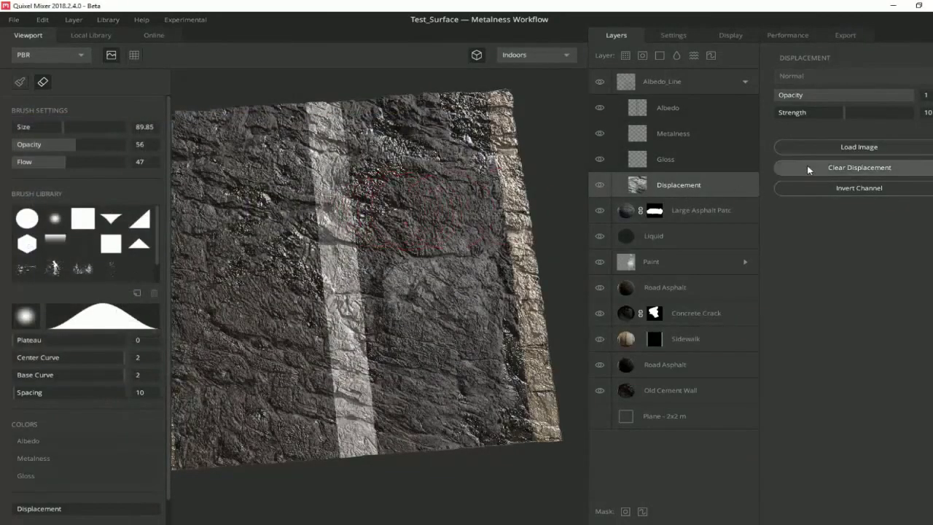
{"action": "left_click", "coordinate": [859, 168]}
Duplicate Albedo_Line and place both copies below Road Asphalt, just above Old Cement Wall
{"action": "left_click", "coordinate": [744, 82]}
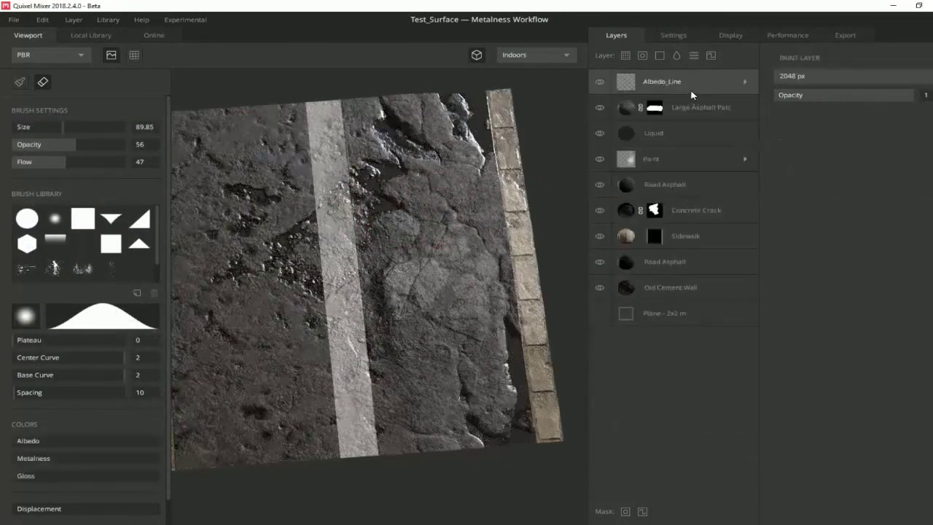
{"action": "key", "text": "ctrl+d"}
{"action": "left_click_drag", "start_coordinate": [684, 93], "coordinate": [682, 252]}
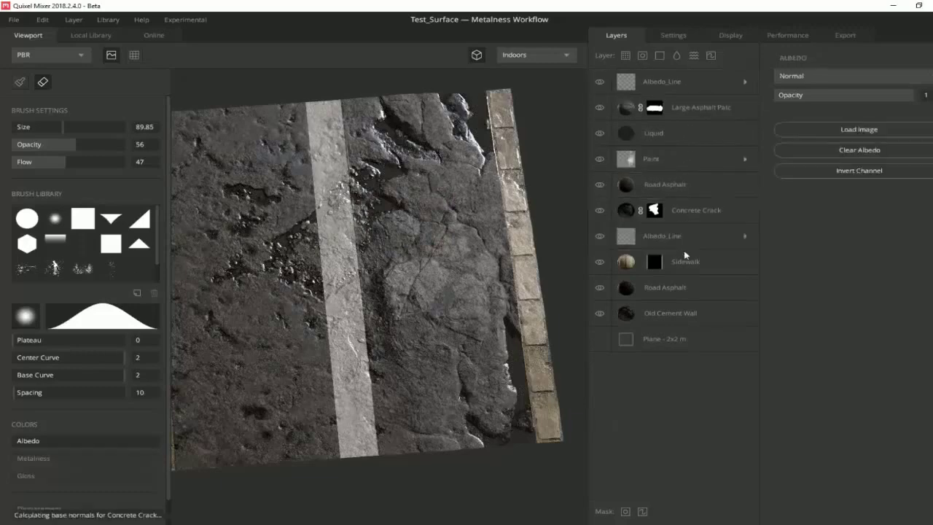
{"action": "left_click_drag", "start_coordinate": [679, 84], "coordinate": [676, 295]}
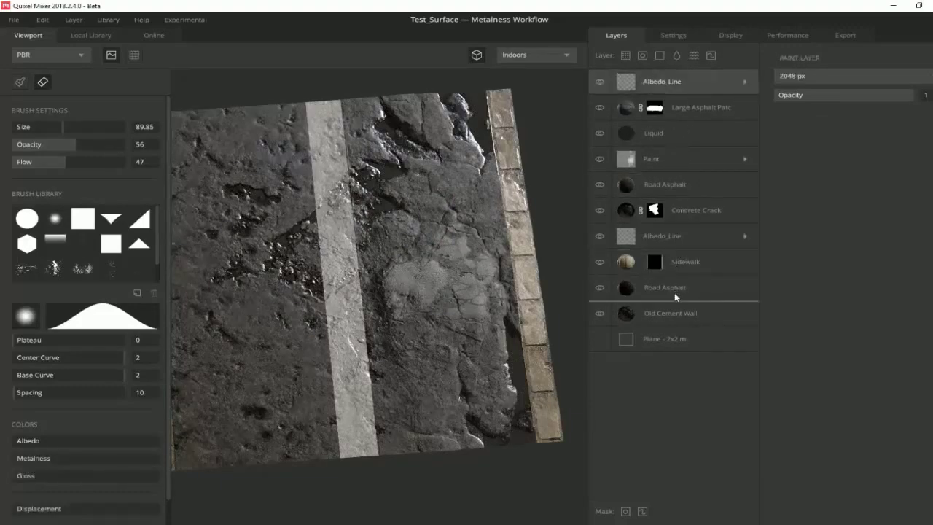
{"action": "scroll", "coordinate": [382, 232], "scroll_direction": "up", "scroll_amount": 5}
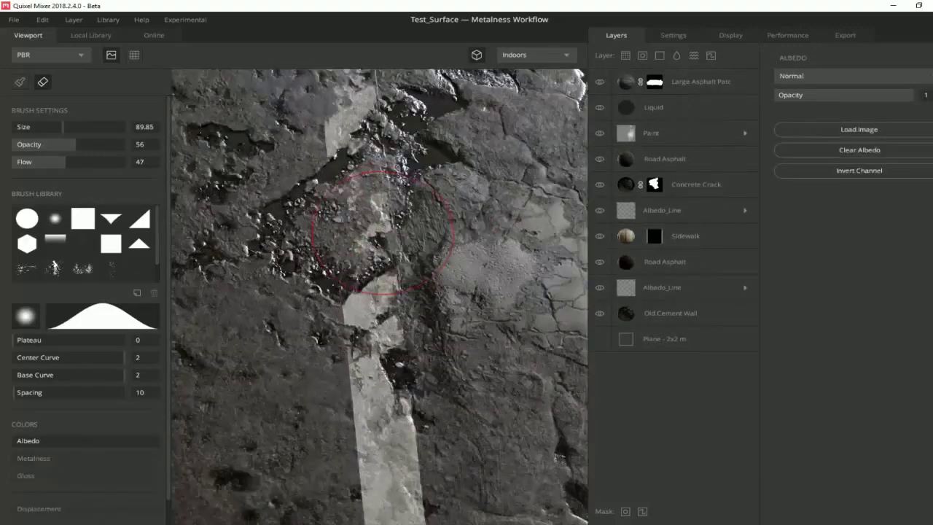
{"action": "scroll", "coordinate": [385, 231], "scroll_direction": "down", "scroll_amount": 3}
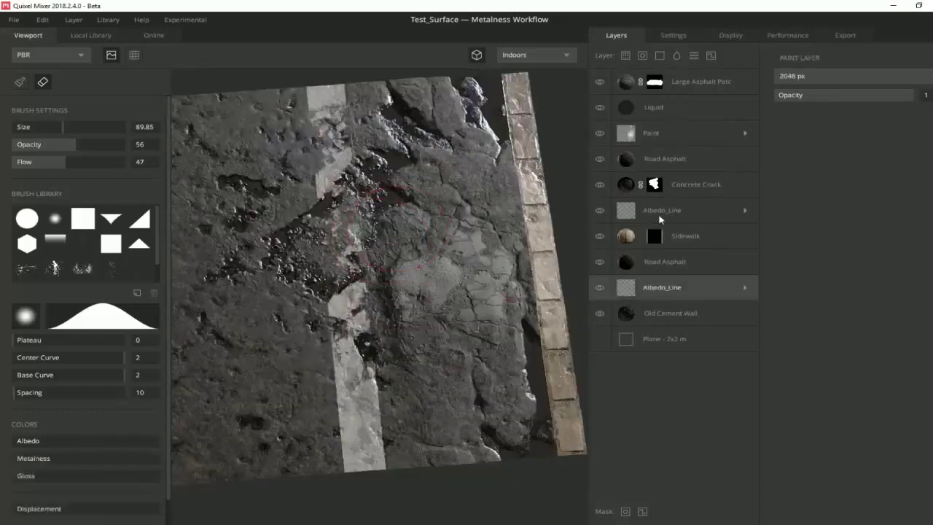
{"action": "left_click_drag", "start_coordinate": [685, 206], "coordinate": [670, 270]}
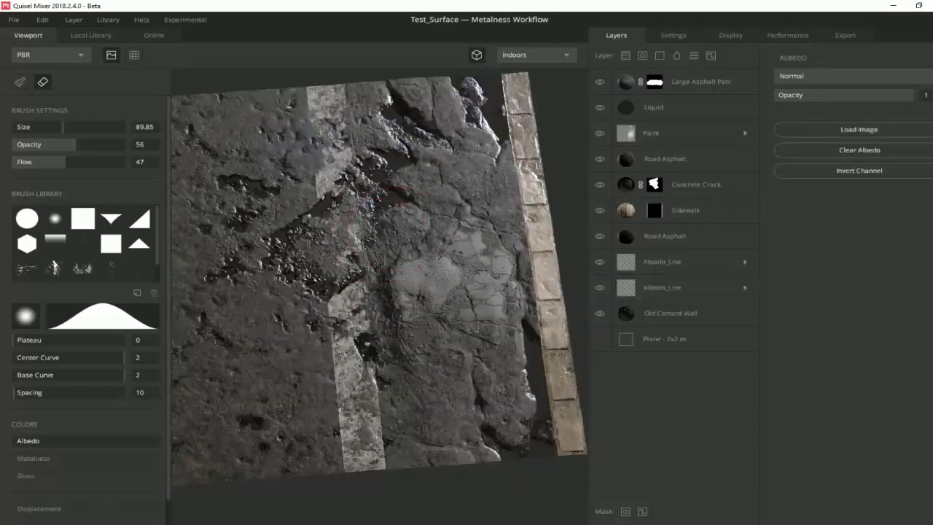
{"action": "scroll", "coordinate": [373, 216], "scroll_direction": "up", "scroll_amount": 3}
{"action": "scroll", "coordinate": [401, 214], "scroll_direction": "down", "scroll_amount": 2}
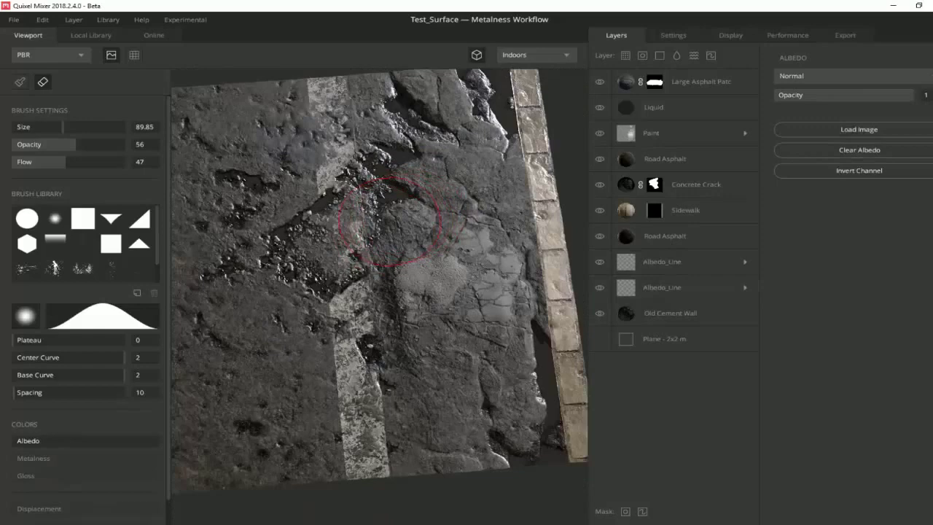
{"action": "mouse_move", "coordinate": [388, 221]}
{"action": "left_mouse_down", "text": "alt"}
{"action": "mouse_move", "coordinate": [437, 212]}
{"action": "mouse_move", "coordinate": [481, 219]}
{"action": "left_mouse_up", "text": "alt"}
Give the Sidewalk layer a muted grey albedo and black metalness
{"action": "left_click", "coordinate": [685, 210]}
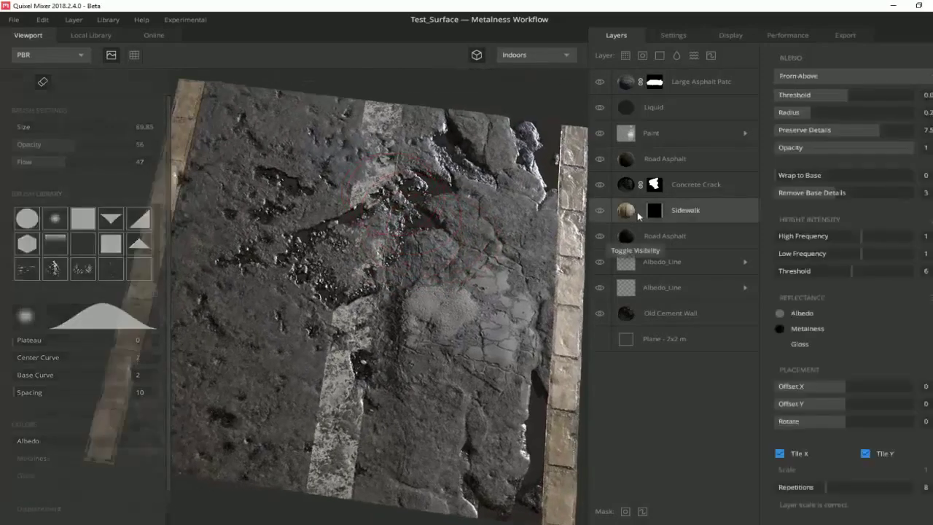
{"action": "left_click", "coordinate": [779, 313]}
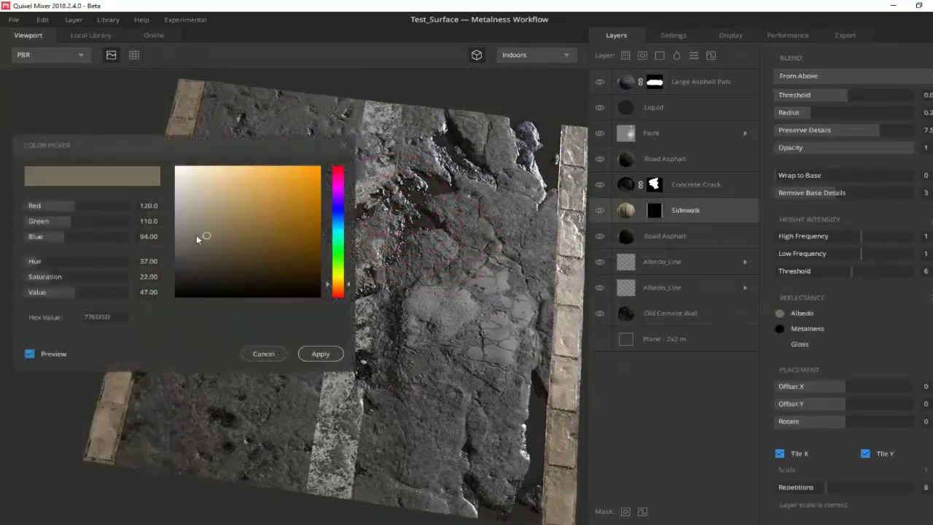
{"action": "mouse_move", "coordinate": [197, 239]}
{"action": "left_mouse_down"}
{"action": "mouse_move", "coordinate": [186, 245]}
{"action": "mouse_move", "coordinate": [191, 299]}
{"action": "mouse_move", "coordinate": [179, 246]}
{"action": "left_mouse_up"}
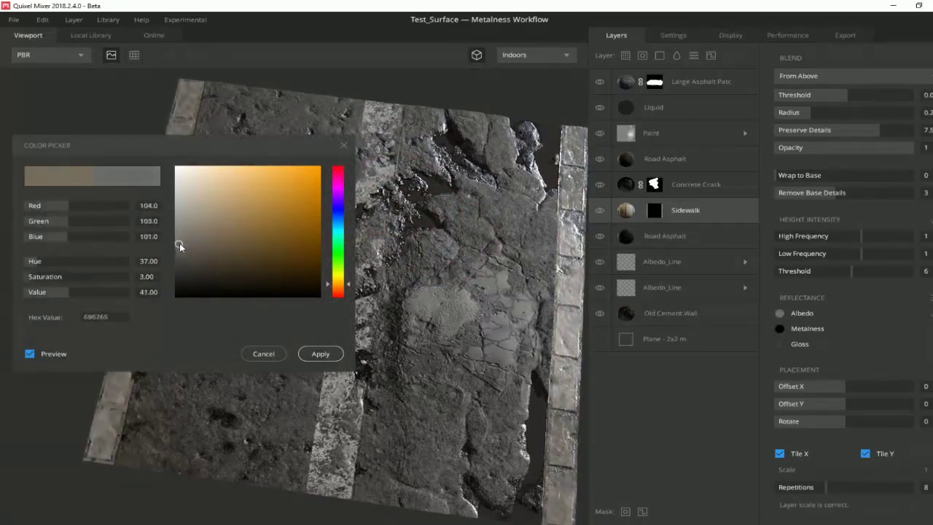
{"action": "left_click", "coordinate": [319, 354]}
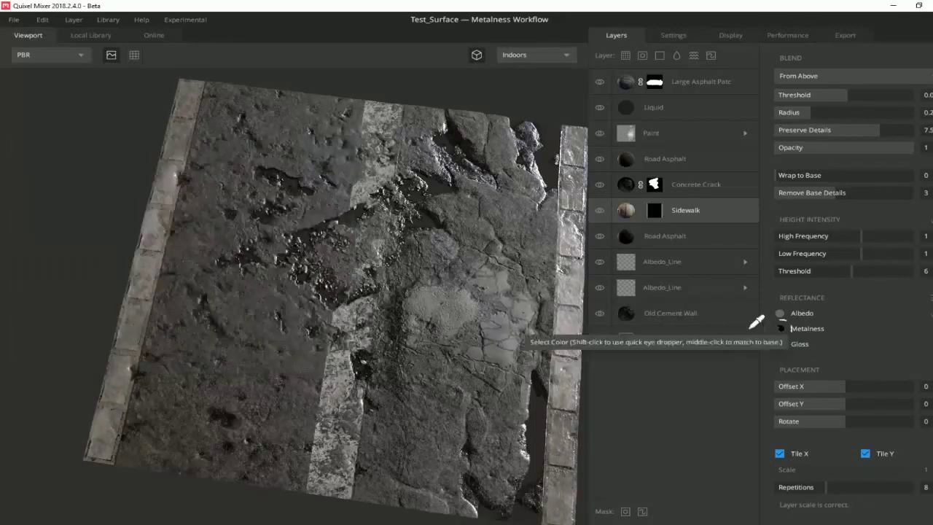
{"action": "left_click", "coordinate": [779, 328]}
{"action": "mouse_move", "coordinate": [277, 258]}
{"action": "left_mouse_down"}
{"action": "mouse_move", "coordinate": [304, 214]}
{"action": "mouse_move", "coordinate": [141, 222]}
{"action": "left_mouse_up"}
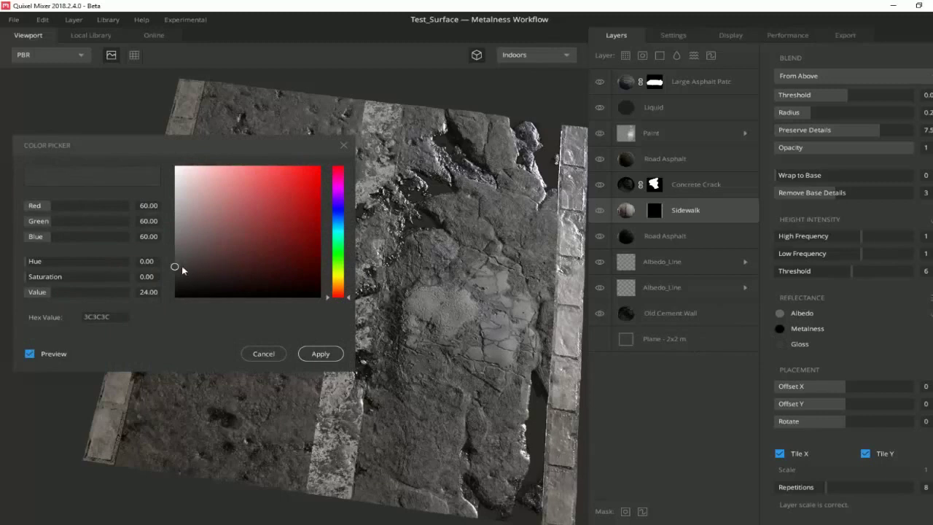
{"action": "mouse_move", "coordinate": [182, 269]}
{"action": "left_mouse_down"}
{"action": "mouse_move", "coordinate": [182, 261]}
{"action": "mouse_move", "coordinate": [187, 298]}
{"action": "left_mouse_up"}
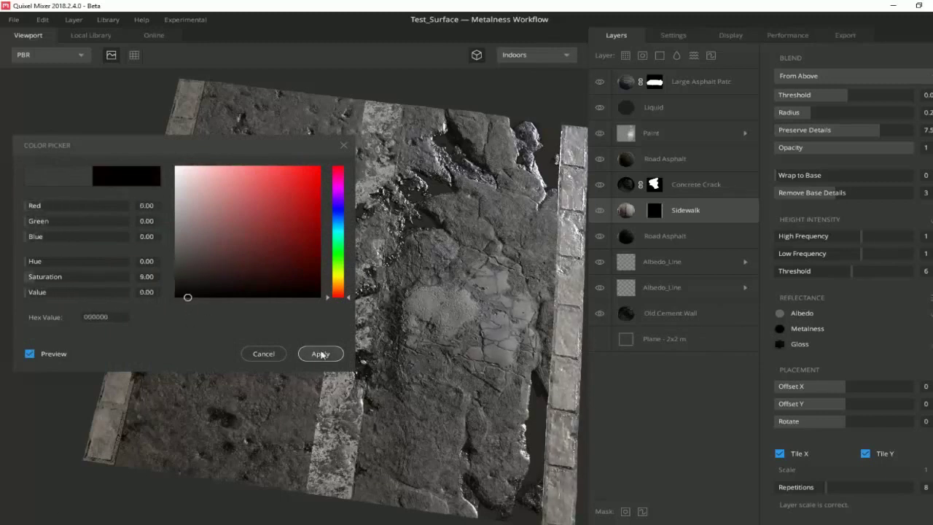
{"action": "left_click", "coordinate": [321, 354]}
Refine the Sidewalk albedo to a neutral grey
{"action": "left_click", "coordinate": [779, 313]}
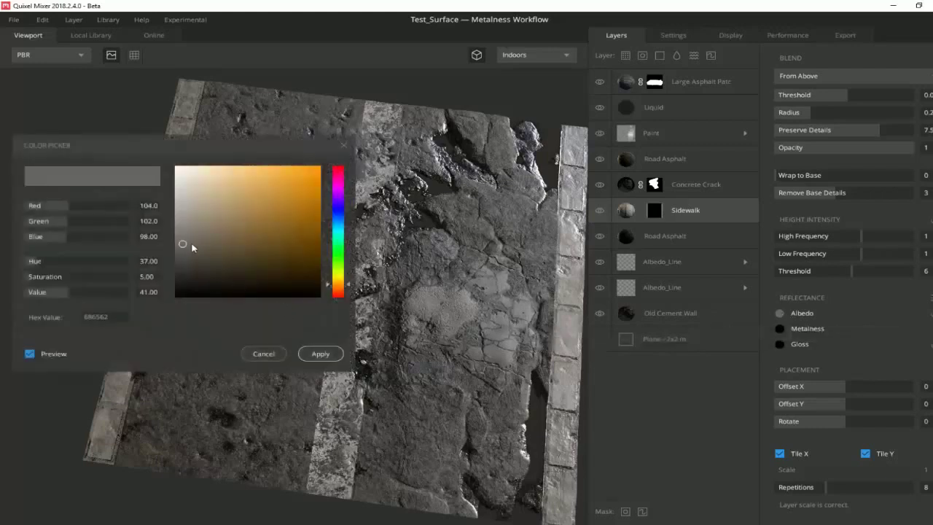
{"action": "mouse_move", "coordinate": [192, 247]}
{"action": "left_mouse_down"}
{"action": "mouse_move", "coordinate": [174, 219]}
{"action": "mouse_move", "coordinate": [174, 250]}
{"action": "left_mouse_up"}
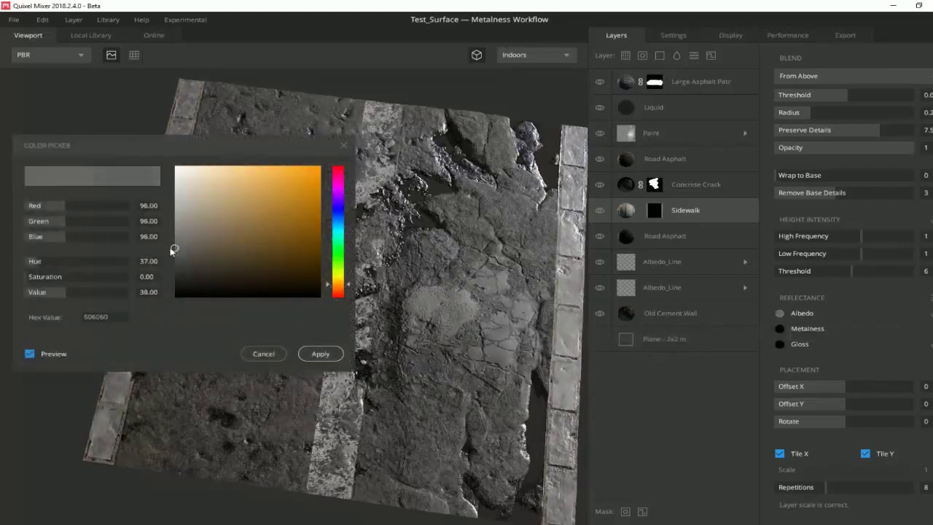
{"action": "left_click", "coordinate": [323, 355]}
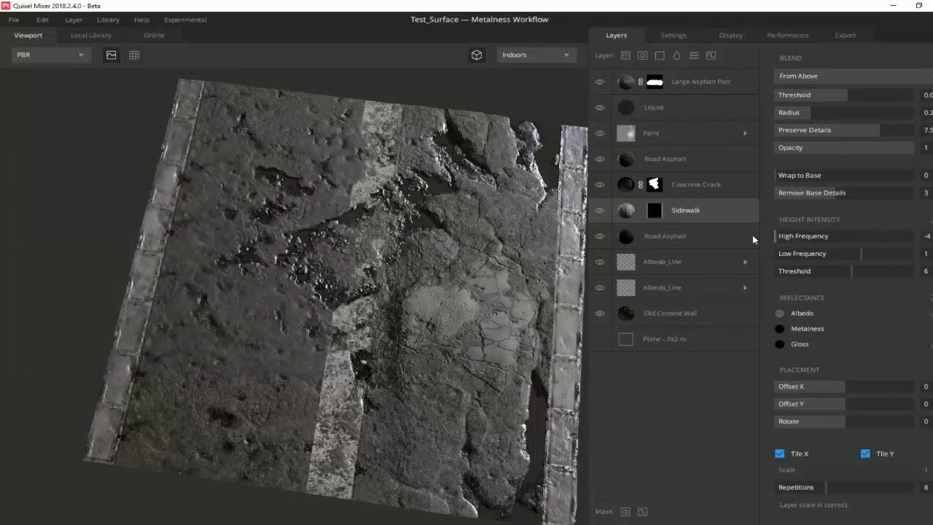
Set Sidewalk High Frequency 4, Low Frequency 2.5, Threshold 10, Wrap to Base 0.9, full Preserve Details
{"action": "left_click_drag", "start_coordinate": [862, 236], "coordinate": [913, 239]}
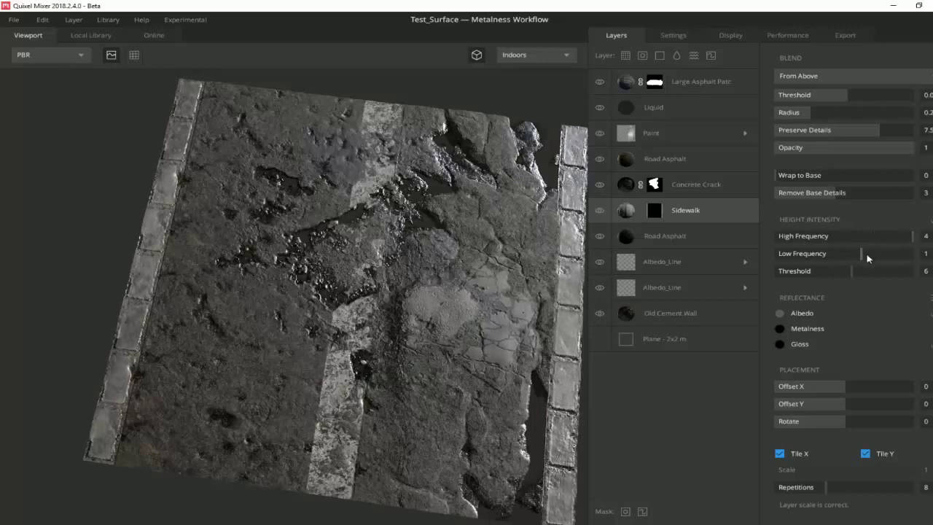
{"action": "mouse_move", "coordinate": [862, 259]}
{"action": "left_mouse_down"}
{"action": "mouse_move", "coordinate": [888, 259]}
{"action": "mouse_move", "coordinate": [911, 279]}
{"action": "left_mouse_up"}
{"action": "left_click_drag", "start_coordinate": [787, 181], "coordinate": [909, 193]}
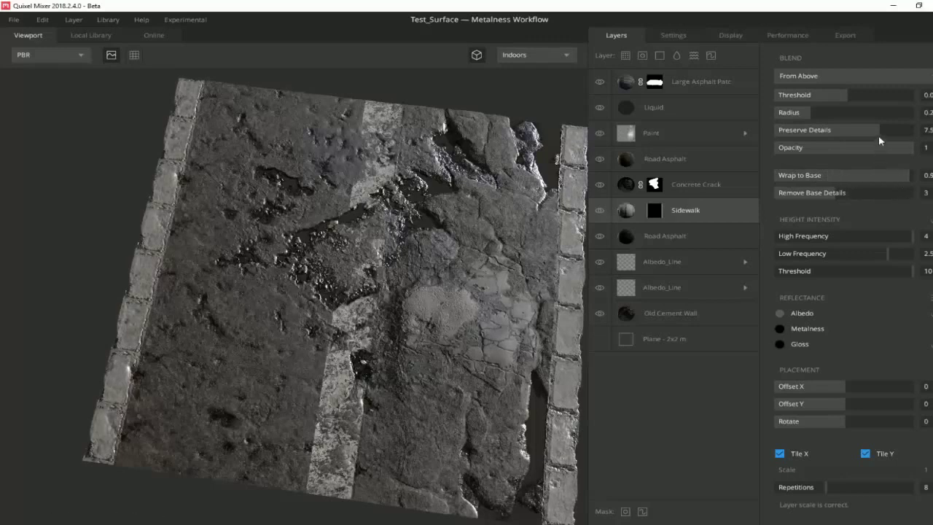
{"action": "mouse_move", "coordinate": [878, 136]}
{"action": "left_mouse_down"}
{"action": "mouse_move", "coordinate": [862, 137]}
{"action": "mouse_move", "coordinate": [920, 136]}
{"action": "left_mouse_up"}
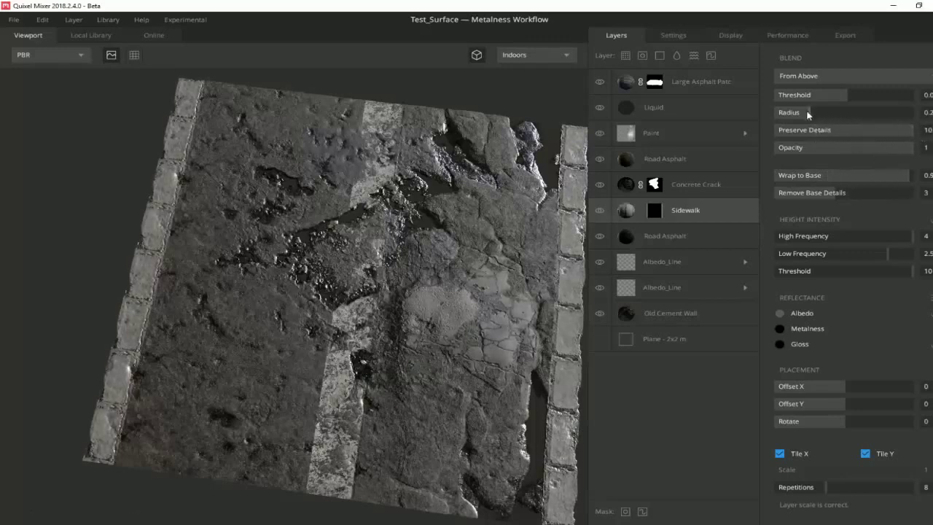
{"action": "mouse_move", "coordinate": [808, 114]}
{"action": "left_mouse_down"}
{"action": "mouse_move", "coordinate": [755, 117]}
{"action": "mouse_move", "coordinate": [797, 113]}
{"action": "left_mouse_up"}
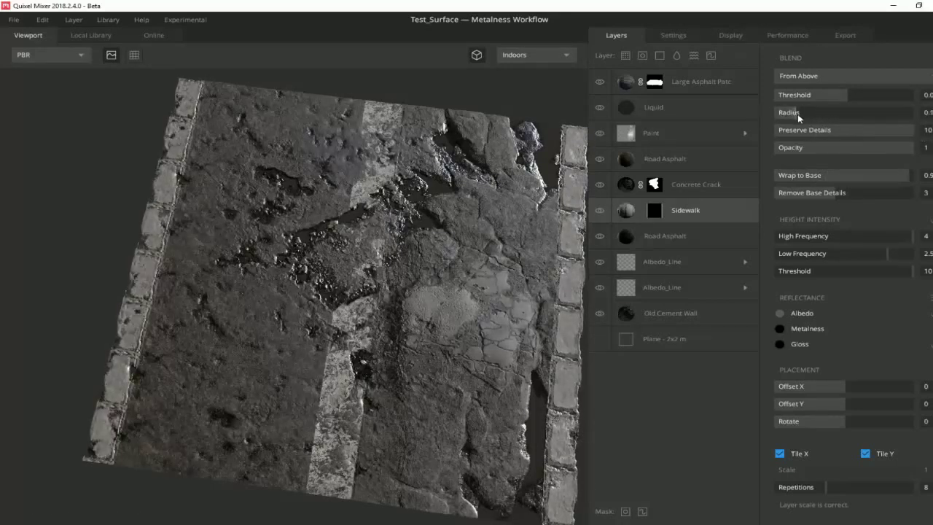
{"action": "mouse_move", "coordinate": [479, 209]}
{"action": "left_mouse_down"}
{"action": "mouse_move", "coordinate": [499, 282]}
{"action": "mouse_move", "coordinate": [499, 222]}
{"action": "left_mouse_up"}
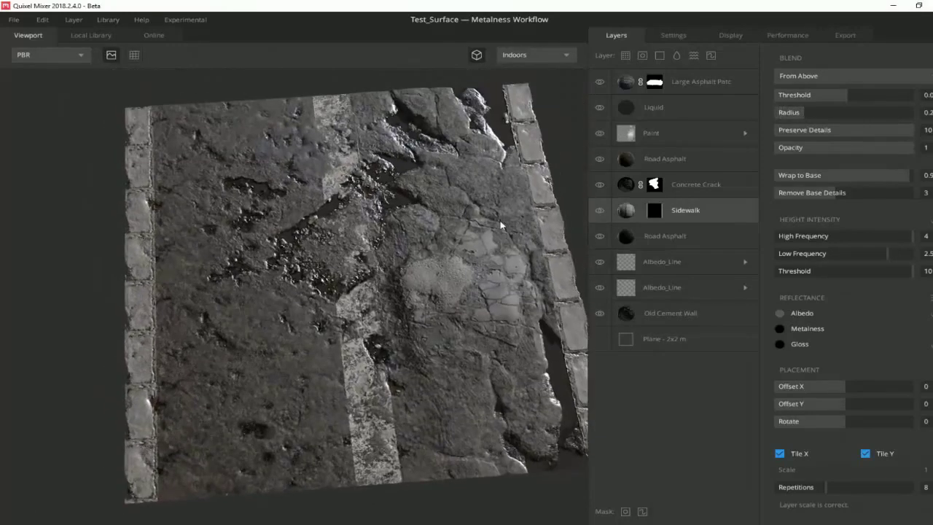
Add the Metal Piece decal from the Local Library above the Large Asphalt Patch
{"action": "left_click", "coordinate": [699, 80]}
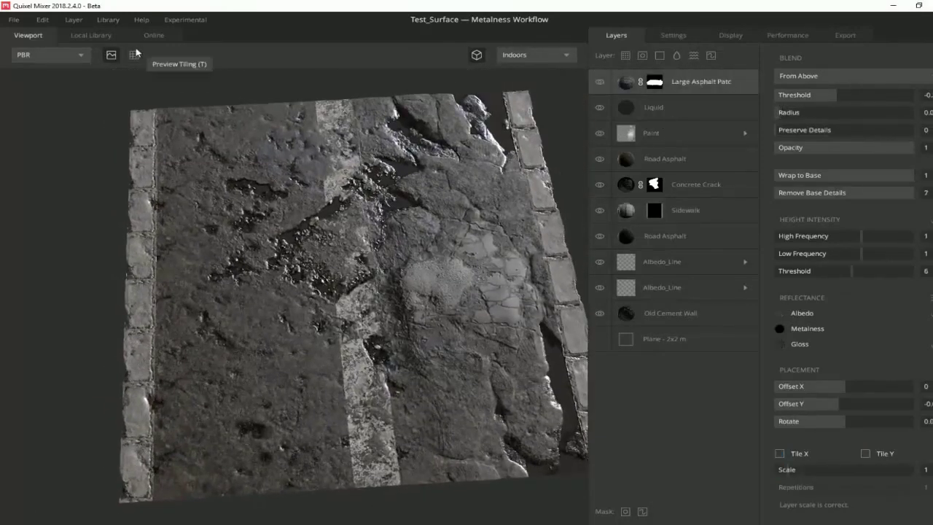
{"action": "left_click", "coordinate": [642, 57]}
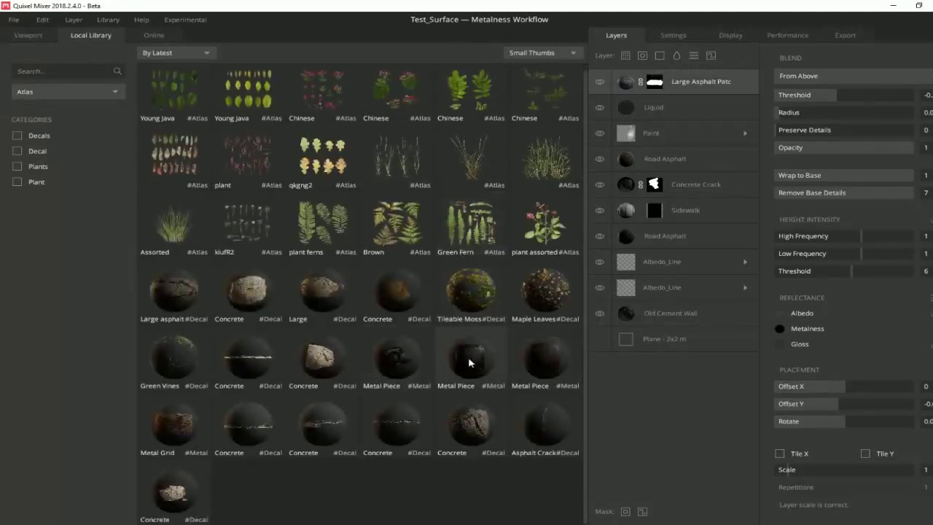
{"action": "left_click", "coordinate": [469, 362]}
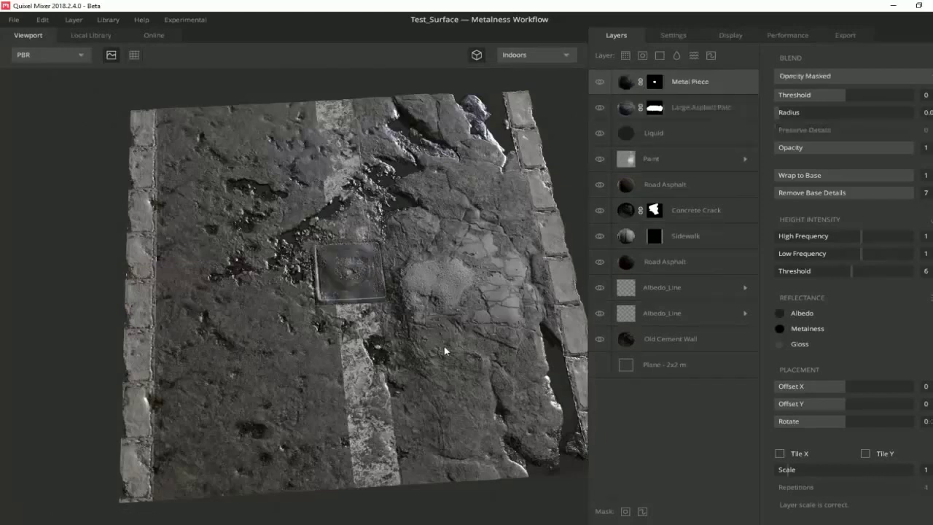
Move the Metal Piece left, scale it to 1.25, and blend From Above at threshold 0.2
{"action": "mouse_move", "coordinate": [842, 387]}
{"action": "left_mouse_down"}
{"action": "mouse_move", "coordinate": [815, 386]}
{"action": "mouse_move", "coordinate": [876, 406]}
{"action": "mouse_move", "coordinate": [857, 426]}
{"action": "left_mouse_up"}
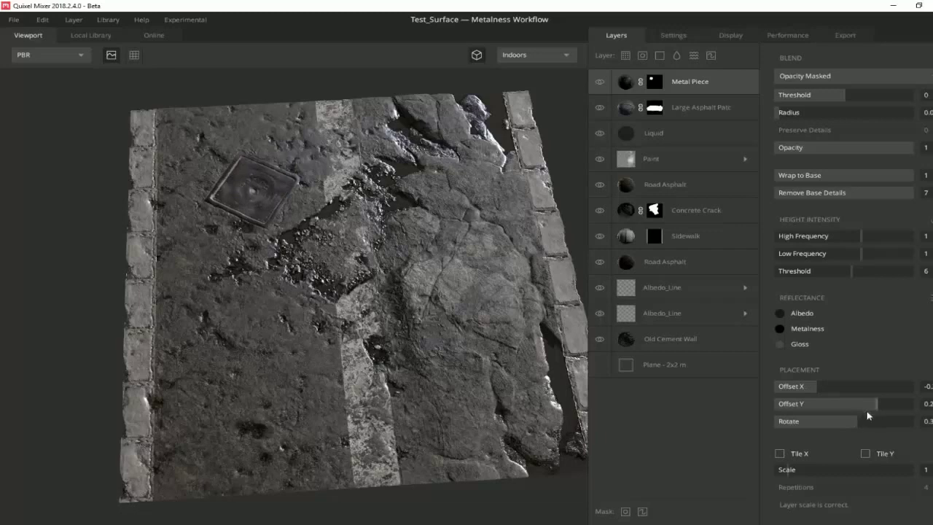
{"action": "type", "text": "2"}
{"action": "key", "text": "Return"}
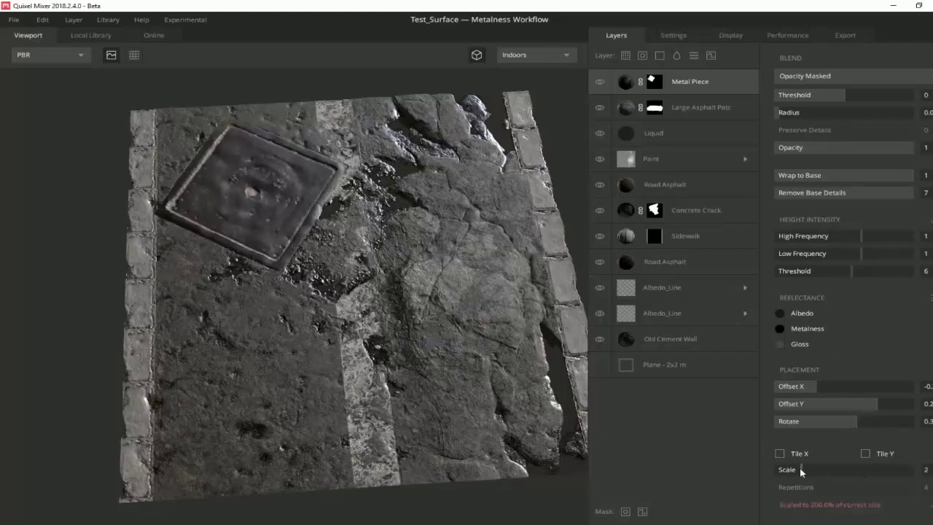
{"action": "left_click_drag", "start_coordinate": [801, 472], "coordinate": [791, 470]}
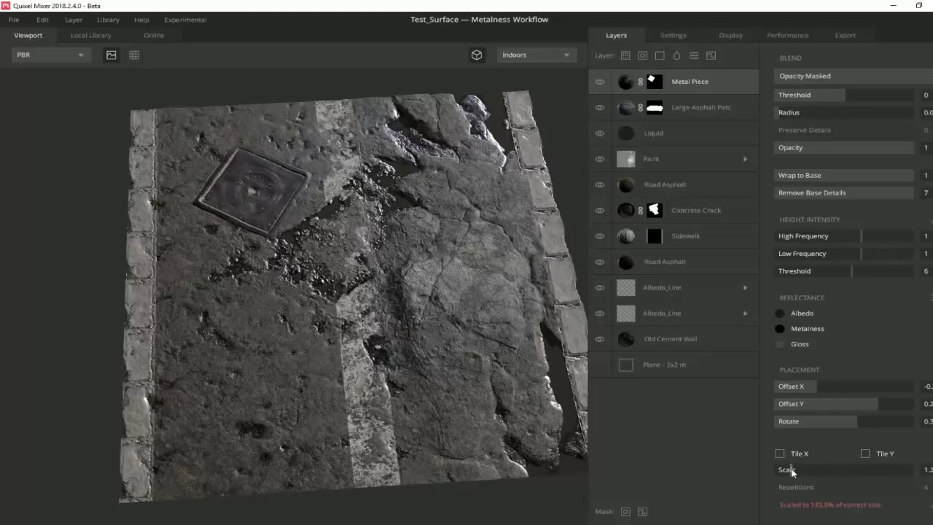
{"action": "left_click_drag", "start_coordinate": [814, 392], "coordinate": [810, 391]}
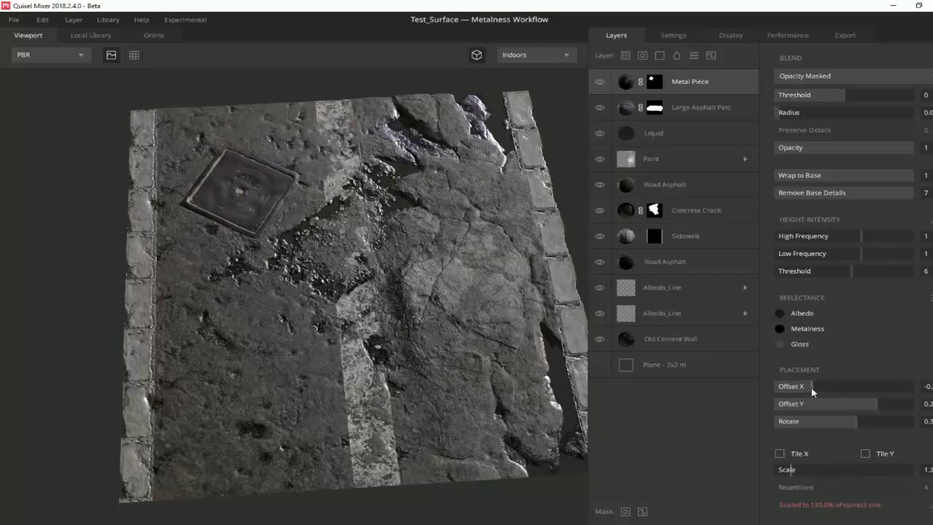
{"action": "left_click", "coordinate": [845, 75]}
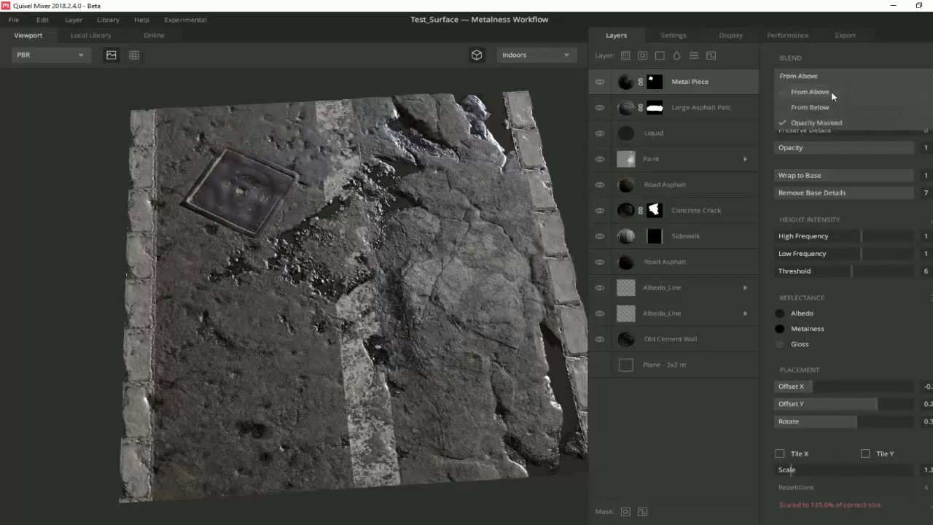
{"action": "left_click", "coordinate": [833, 97]}
{"action": "left_click_drag", "start_coordinate": [845, 99], "coordinate": [852, 101]}
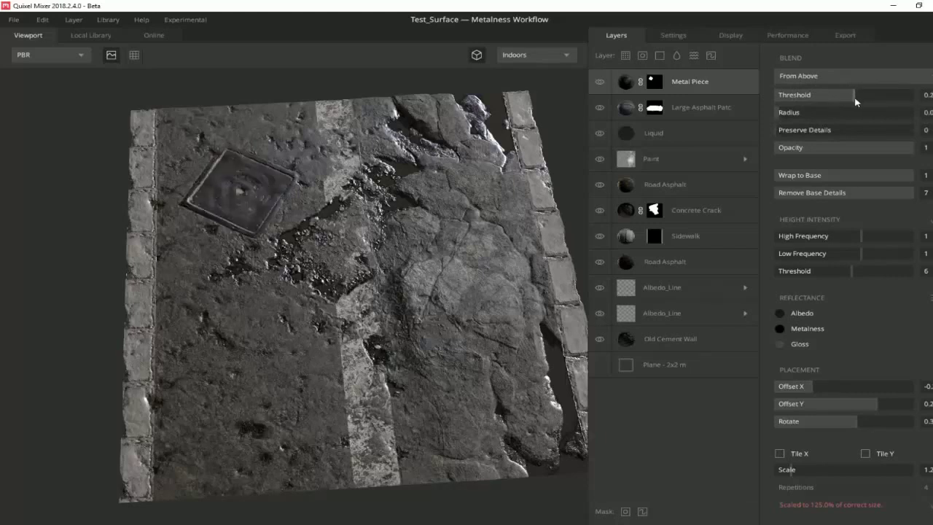
Blend the Metal Piece From Below with threshold just under zero, radius 0, Preserve Details 10
{"action": "left_click", "coordinate": [849, 78]}
{"action": "left_click", "coordinate": [849, 93]}
{"action": "mouse_move", "coordinate": [849, 94]}
{"action": "left_mouse_down"}
{"action": "mouse_move", "coordinate": [841, 100]}
{"action": "mouse_move", "coordinate": [858, 101]}
{"action": "mouse_move", "coordinate": [841, 101]}
{"action": "left_mouse_up"}
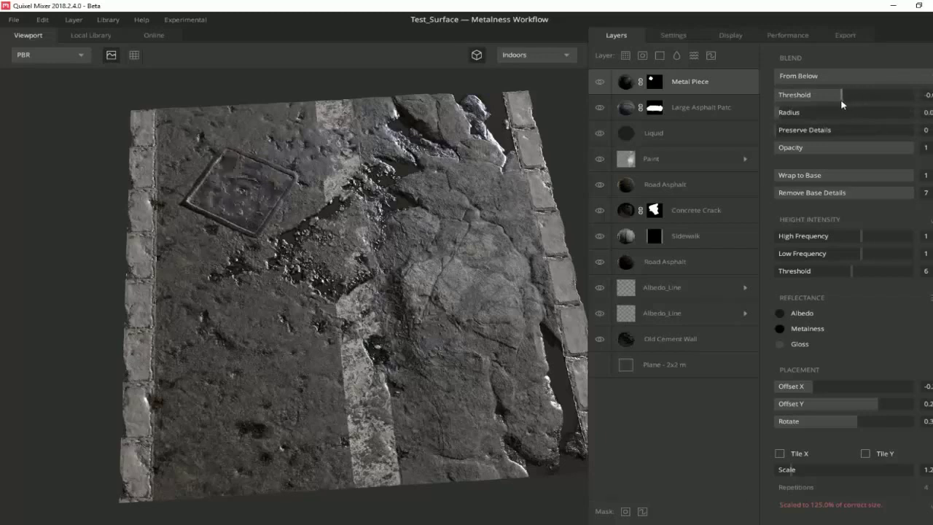
{"action": "left_click_drag", "start_coordinate": [785, 116], "coordinate": [887, 117]}
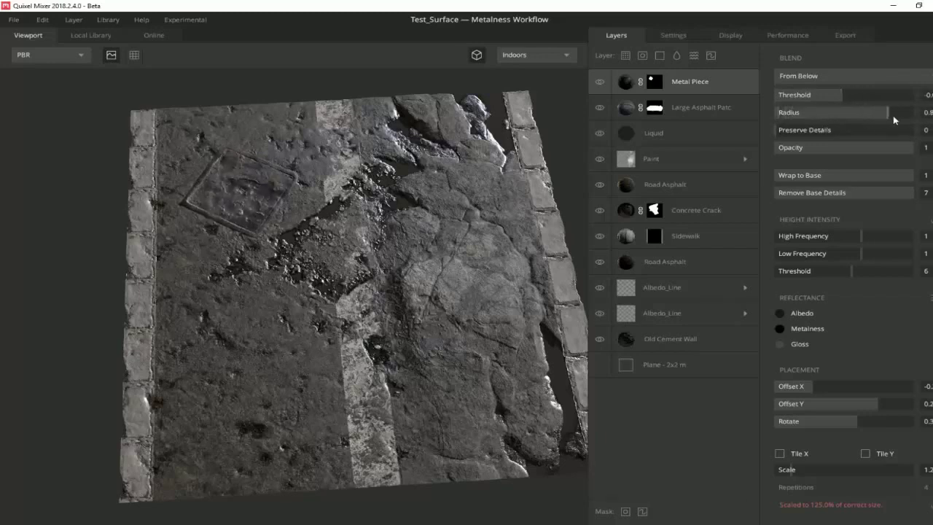
{"action": "left_click_drag", "start_coordinate": [842, 94], "coordinate": [855, 104]}
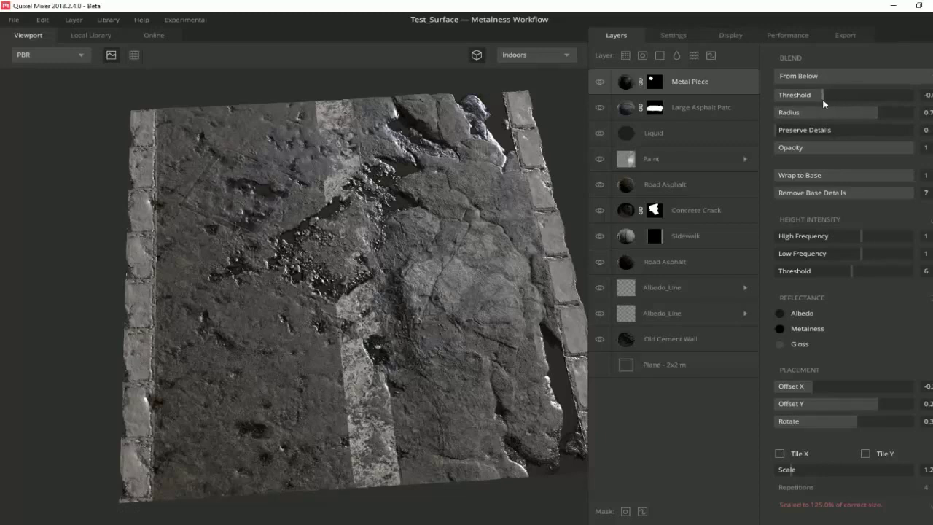
{"action": "left_click_drag", "start_coordinate": [840, 120], "coordinate": [746, 119]}
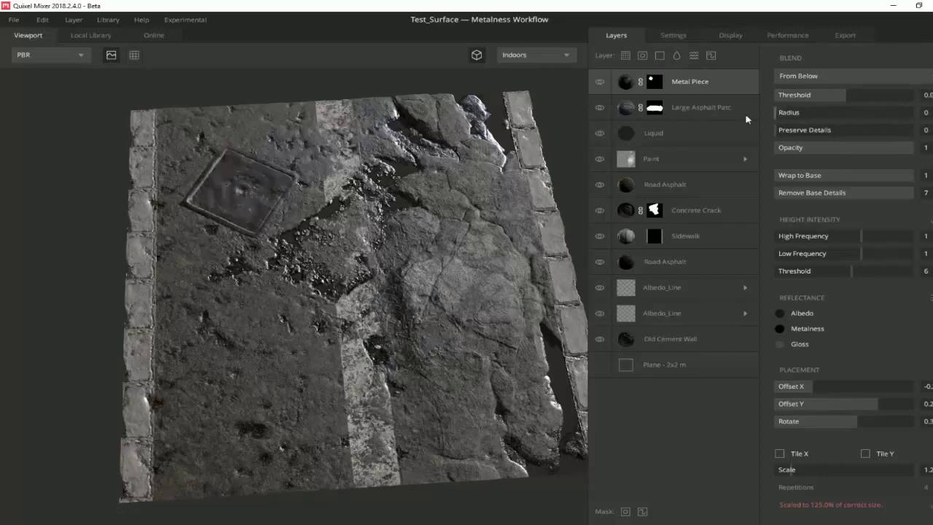
{"action": "left_click_drag", "start_coordinate": [848, 99], "coordinate": [842, 95]}
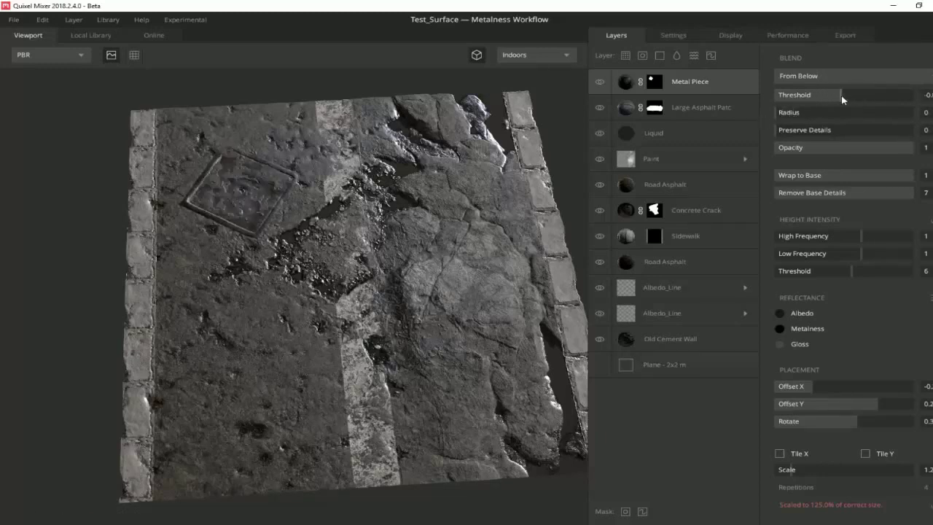
{"action": "left_click_drag", "start_coordinate": [830, 132], "coordinate": [907, 131]}
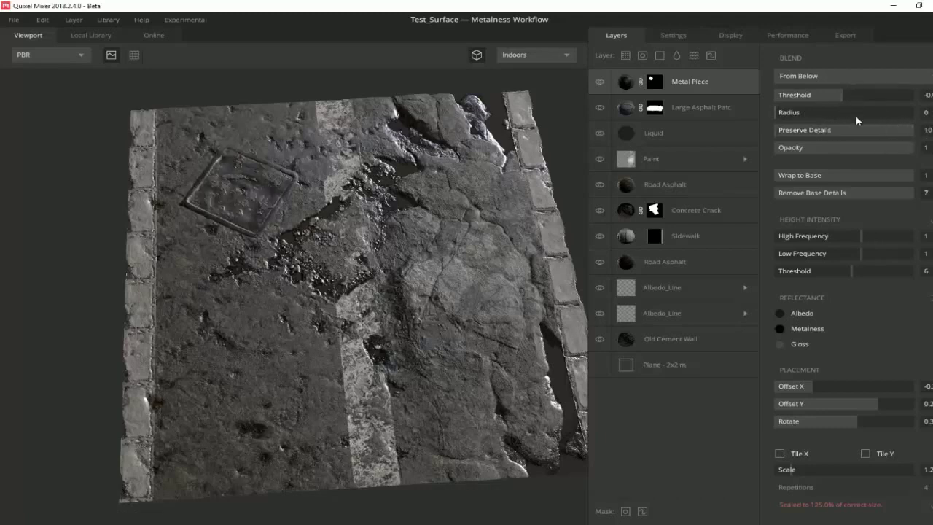
Set the decal's High Frequency to 3.6, Low Frequency to 1.8, and lower its height threshold
{"action": "left_click_drag", "start_coordinate": [861, 238], "coordinate": [795, 240]}
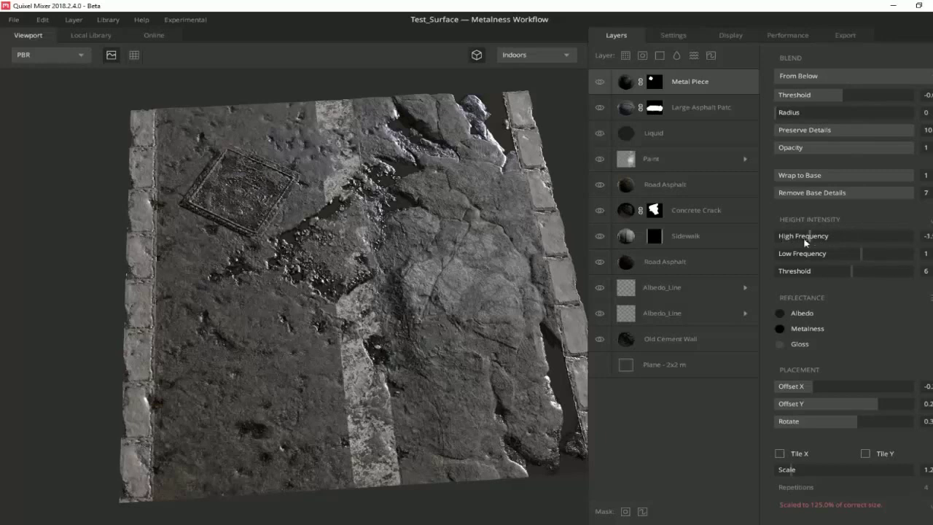
{"action": "mouse_move", "coordinate": [861, 250]}
{"action": "left_mouse_down"}
{"action": "mouse_move", "coordinate": [792, 255]}
{"action": "mouse_move", "coordinate": [926, 263]}
{"action": "left_mouse_up"}
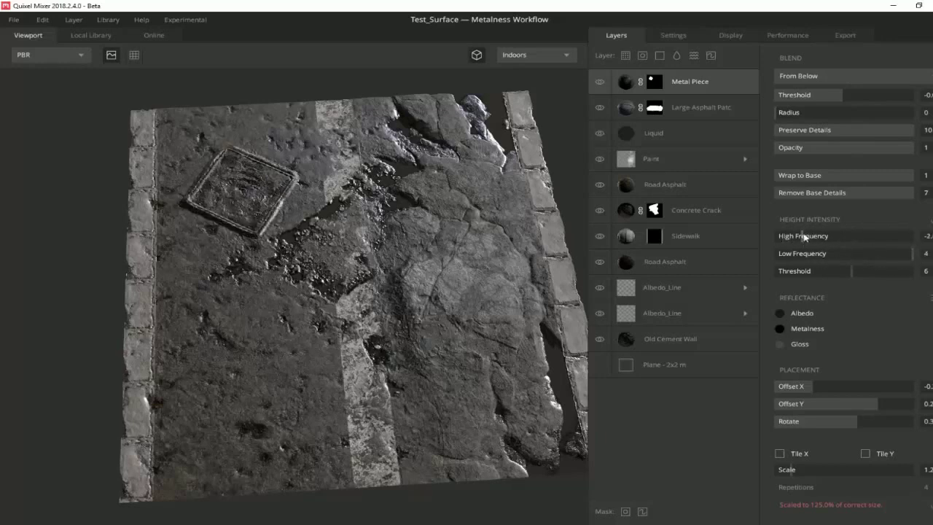
{"action": "left_click_drag", "start_coordinate": [804, 237], "coordinate": [917, 249]}
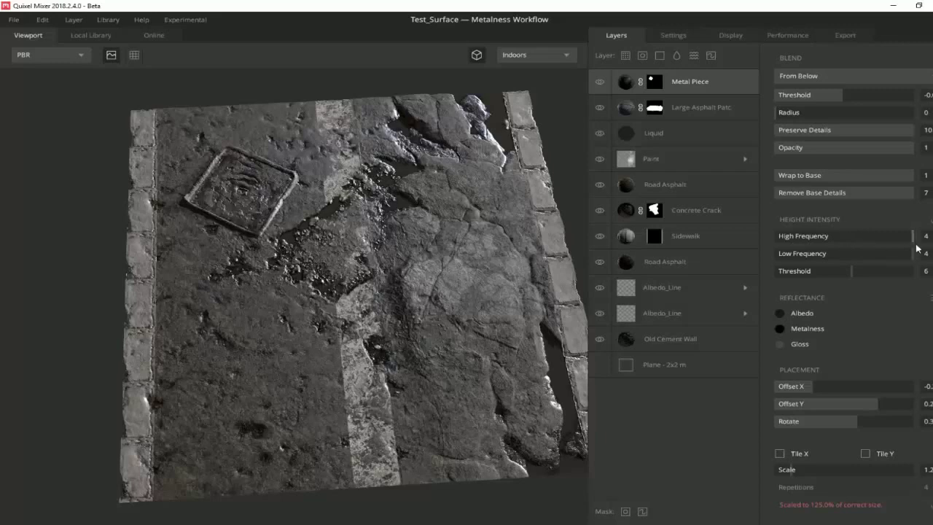
{"action": "mouse_move", "coordinate": [854, 269]}
{"action": "left_mouse_down"}
{"action": "mouse_move", "coordinate": [835, 271]}
{"action": "mouse_move", "coordinate": [858, 255]}
{"action": "left_mouse_up"}
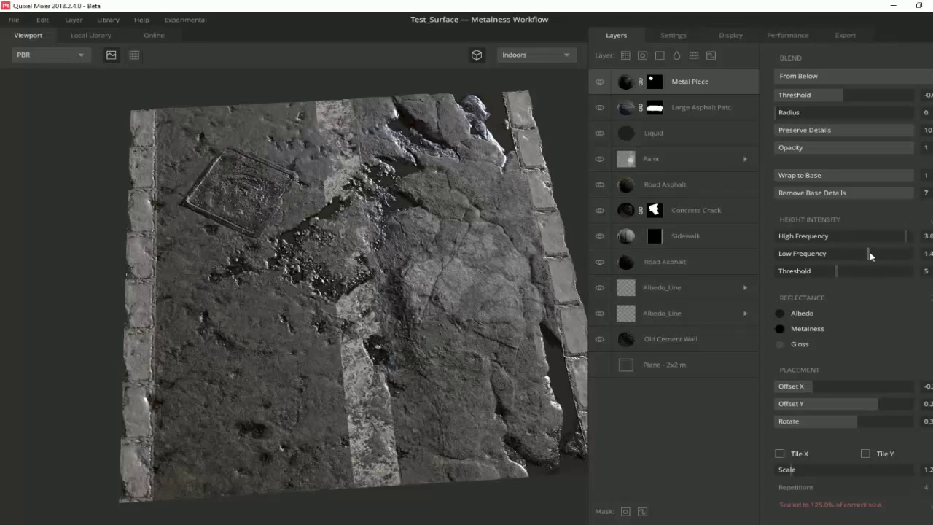
Set the plate's High and Low Frequency to 1 and retune height and blend thresholds
{"action": "scroll", "coordinate": [194, 156], "scroll_direction": "up", "scroll_amount": 5}
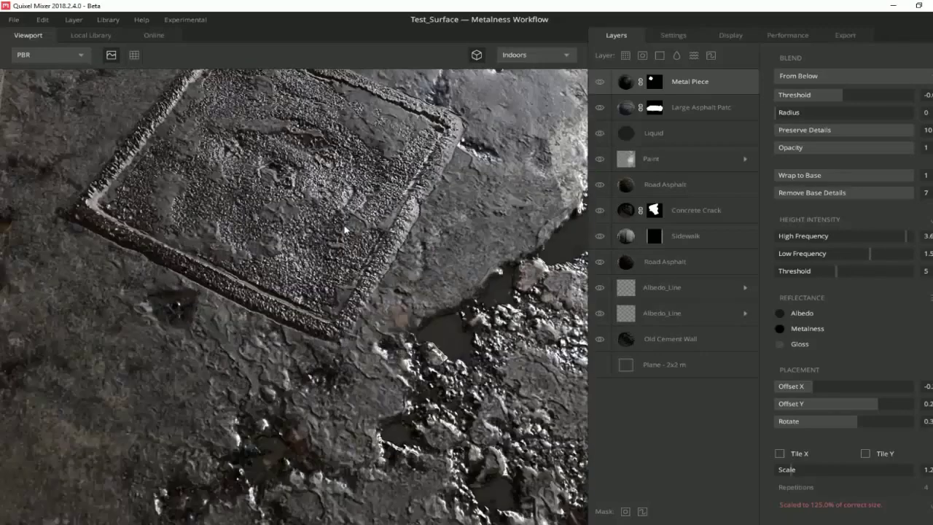
{"action": "type", "text": "1"}
{"action": "key", "text": "Tab"}
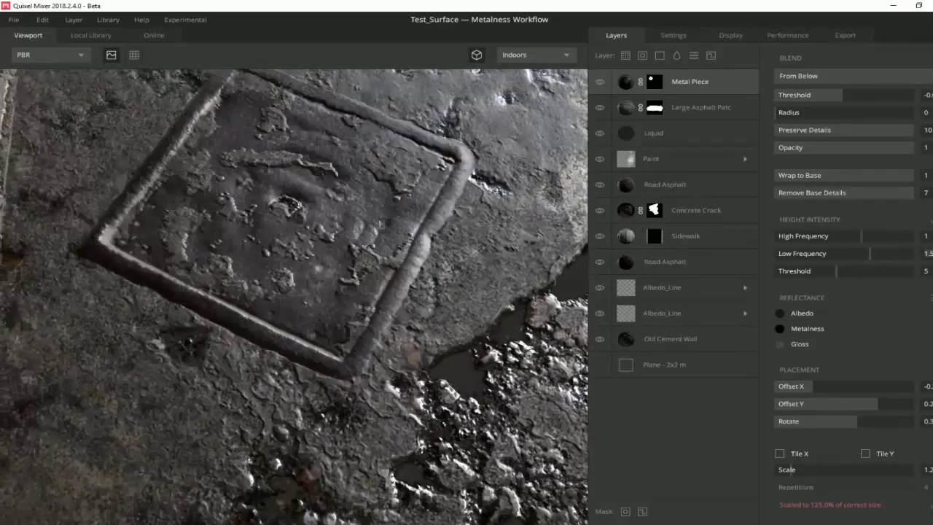
{"action": "key", "text": "Tab"}
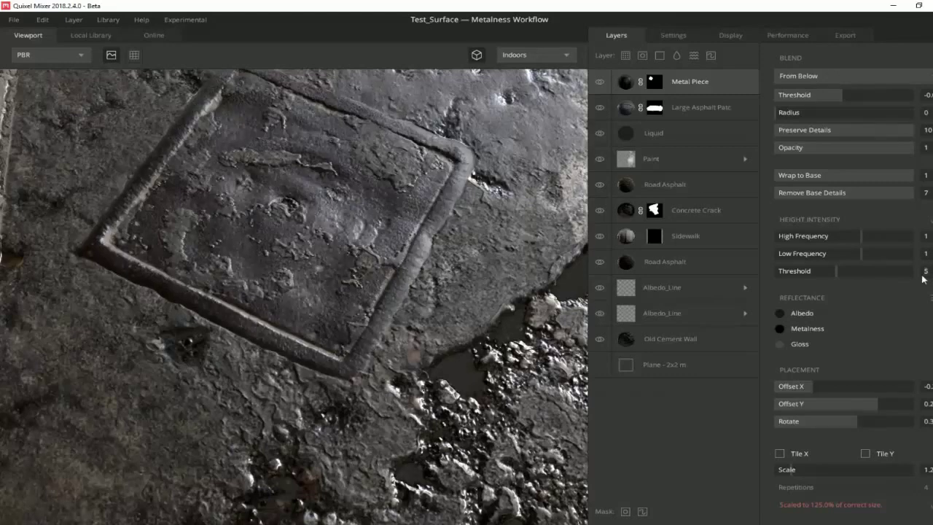
{"action": "mouse_move", "coordinate": [856, 278]}
{"action": "left_mouse_down"}
{"action": "mouse_move", "coordinate": [867, 276]}
{"action": "mouse_move", "coordinate": [851, 271]}
{"action": "left_mouse_up"}
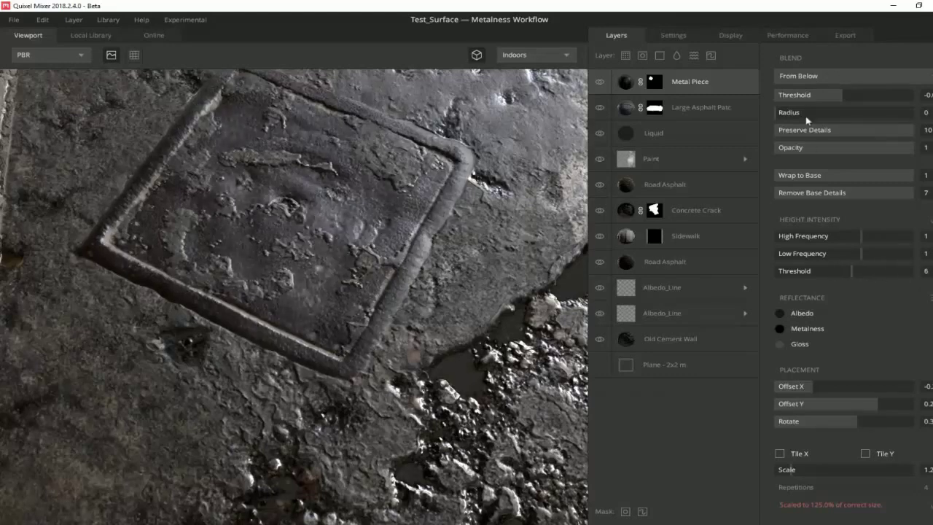
{"action": "left_click_drag", "start_coordinate": [842, 96], "coordinate": [837, 96]}
{"action": "left_click", "coordinate": [839, 97]}
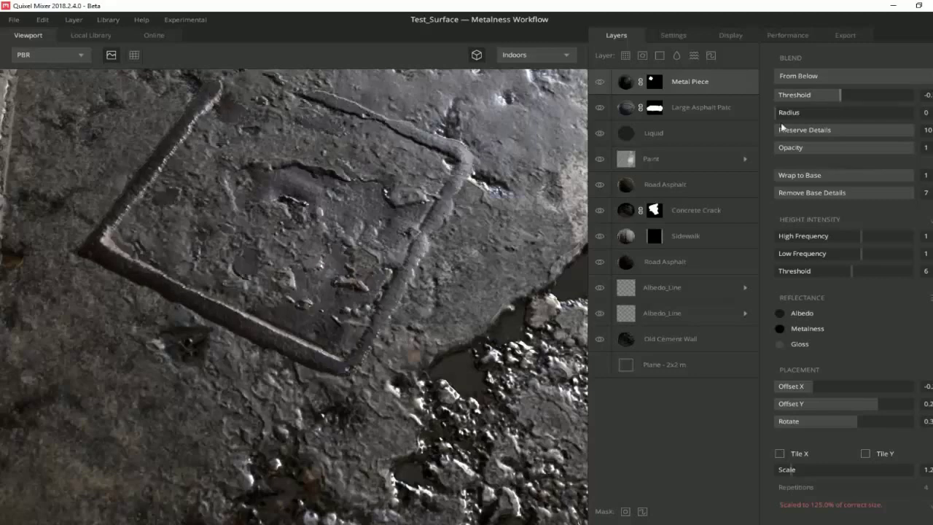
Rotate the Metal Piece to 1.5, nudge its blend threshold, and add a 2048 px paint mask
{"action": "scroll", "coordinate": [428, 306], "scroll_direction": "down", "scroll_amount": 5}
{"action": "scroll", "coordinate": [246, 199], "scroll_direction": "up", "scroll_amount": 5}
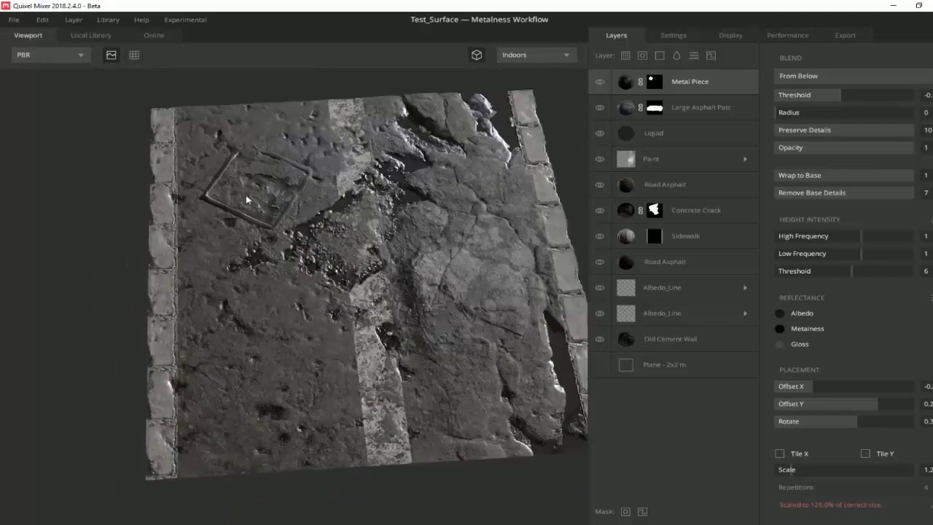
{"action": "left_click_drag", "start_coordinate": [864, 423], "coordinate": [897, 425]}
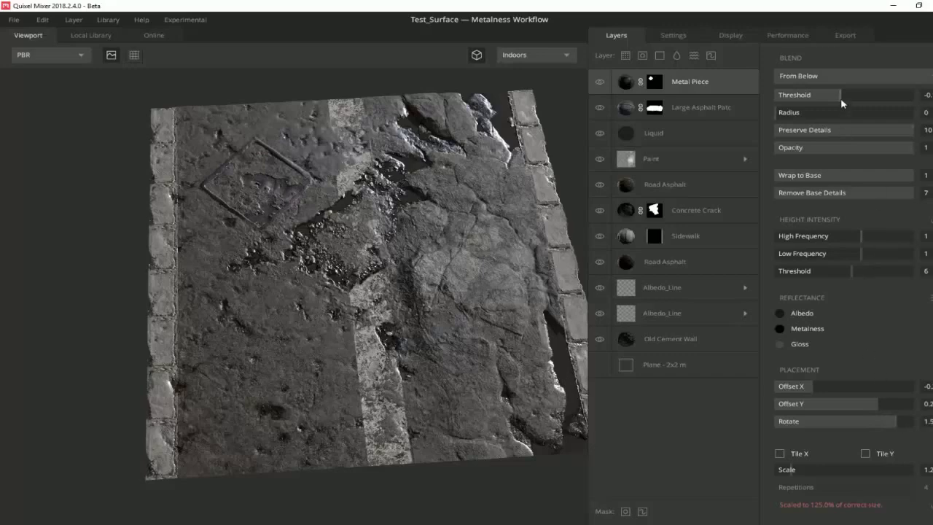
{"action": "left_click_drag", "start_coordinate": [840, 97], "coordinate": [845, 103]}
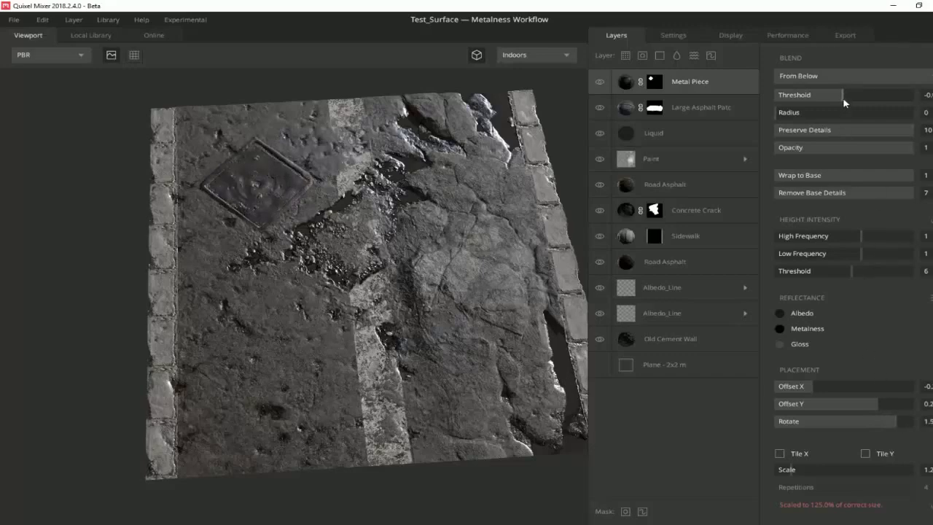
{"action": "scroll", "coordinate": [249, 187], "scroll_direction": "up", "scroll_amount": 3}
{"action": "scroll", "coordinate": [323, 226], "scroll_direction": "up", "scroll_amount": 3}
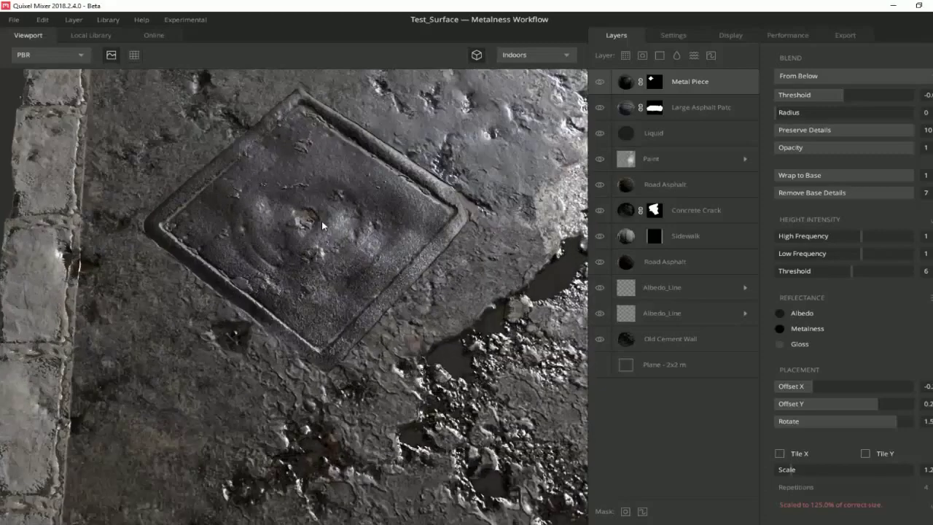
{"action": "left_click_drag", "start_coordinate": [322, 226], "coordinate": [474, 198]}
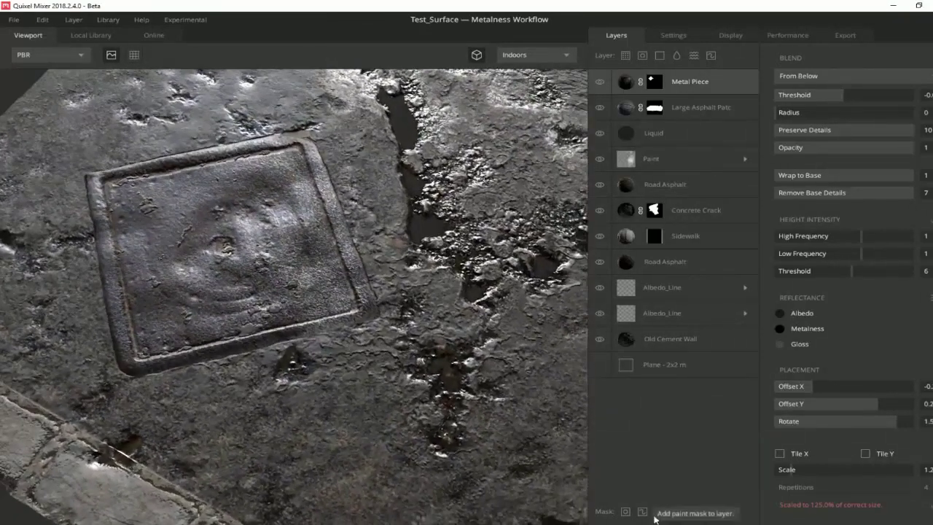
{"action": "left_click", "coordinate": [641, 511]}
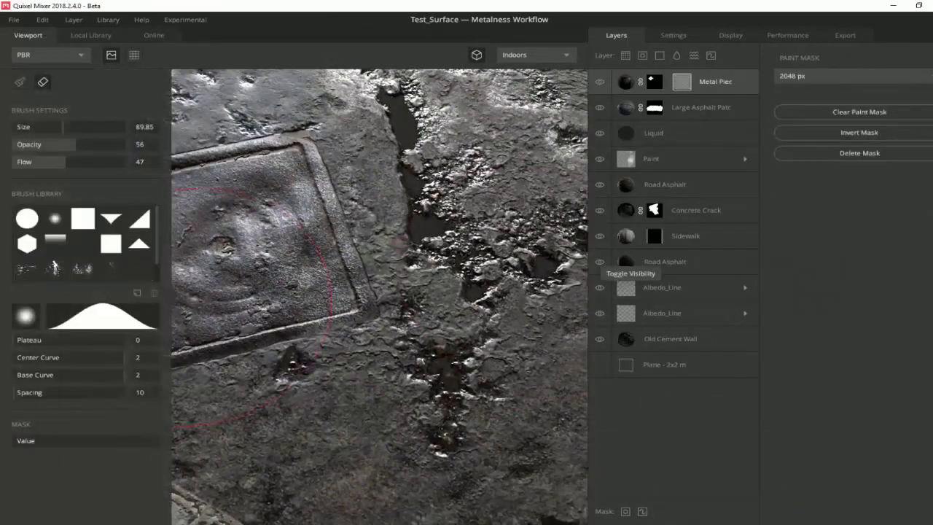
Switch the mask brush to painting with opacity 60 and flow 56
{"action": "left_click_drag", "start_coordinate": [211, 310], "coordinate": [42, 177], "text": "alt"}
{"action": "key", "text": "b"}
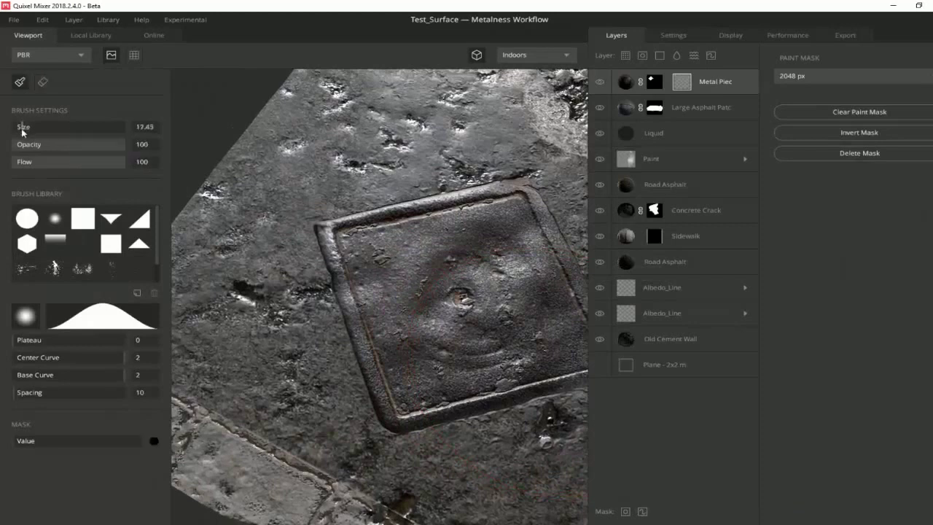
{"action": "left_click", "coordinate": [79, 143]}
{"action": "left_click", "coordinate": [75, 161]}
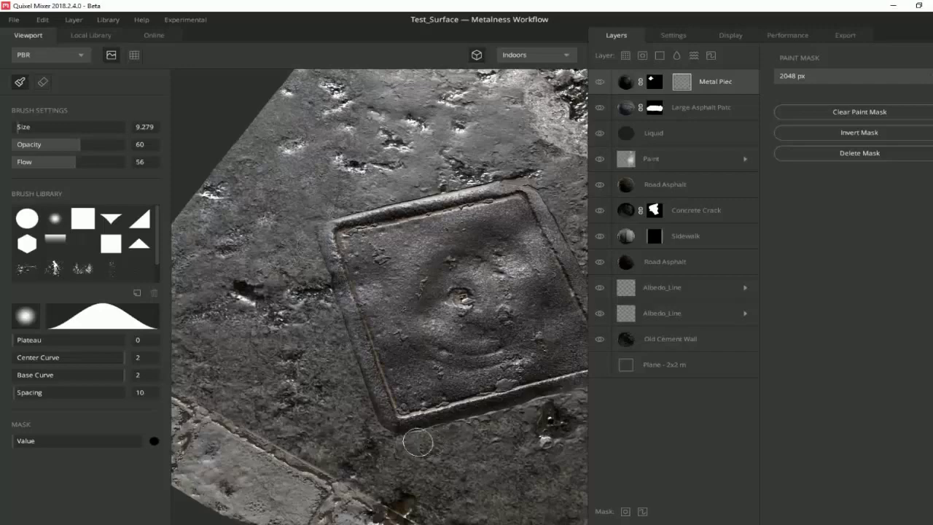
Paint Metal Piece mask strokes along the manhole plate's top rim, then view the whole surface
{"action": "middle_click_drag", "start_coordinate": [416, 442], "coordinate": [292, 427], "text": "alt"}
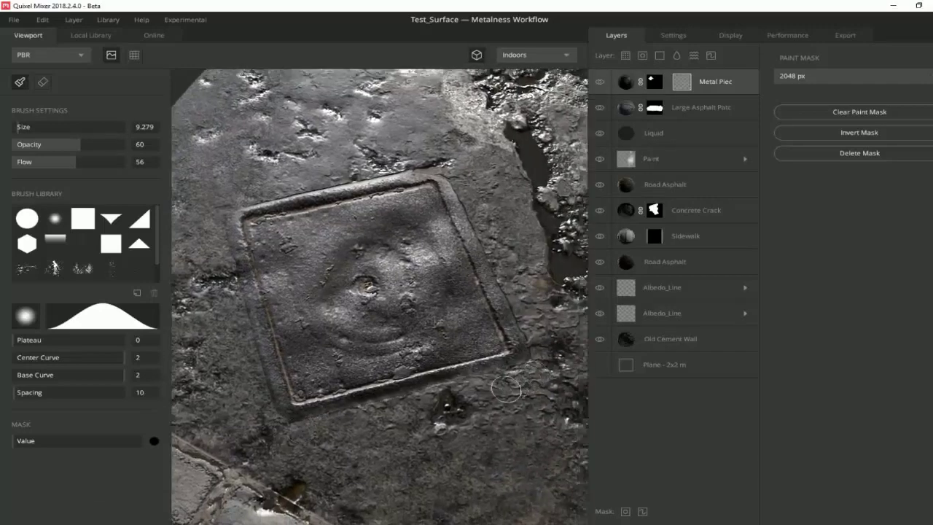
{"action": "left_click_drag", "start_coordinate": [325, 408], "coordinate": [445, 306], "text": "alt"}
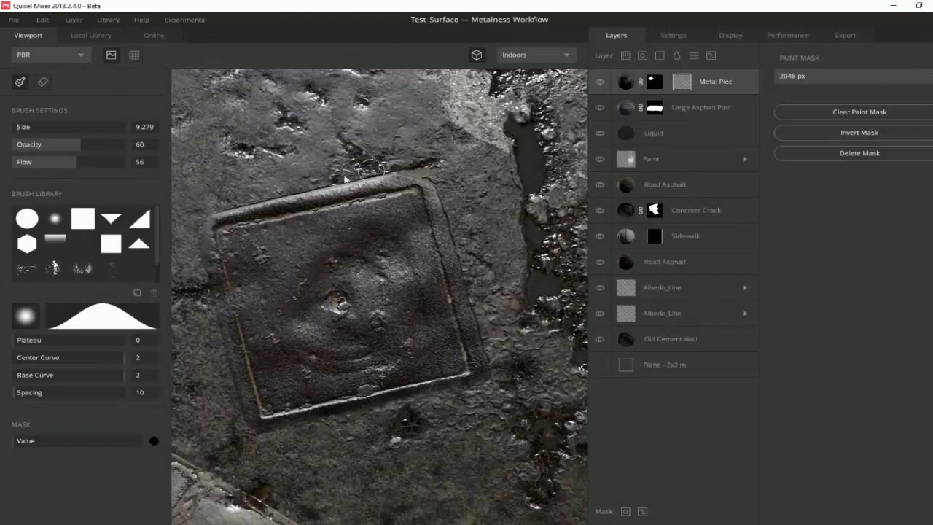
{"action": "left_click_drag", "start_coordinate": [218, 207], "coordinate": [372, 184]}
{"action": "middle_click_drag", "start_coordinate": [459, 295], "coordinate": [395, 259], "text": "alt"}
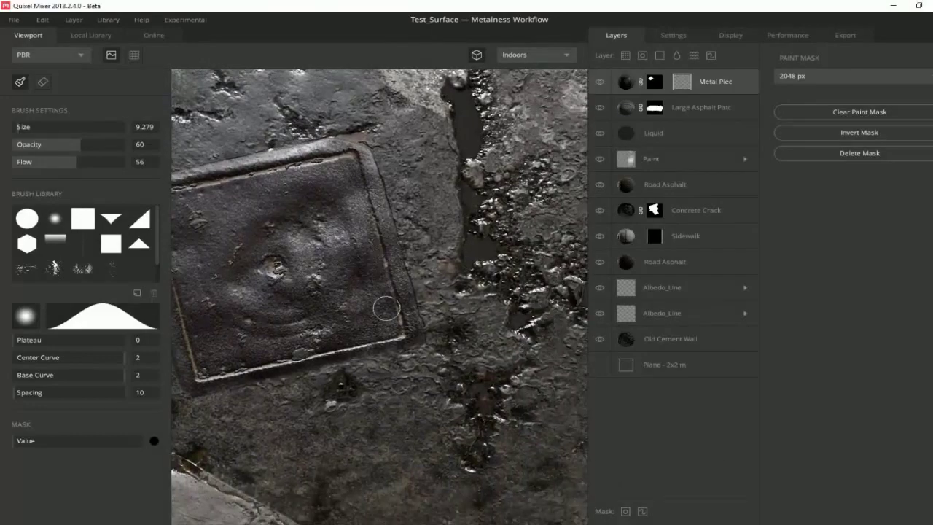
{"action": "scroll", "coordinate": [386, 309], "scroll_direction": "down", "scroll_amount": 2}
{"action": "mouse_move", "coordinate": [387, 308]}
{"action": "left_mouse_down", "text": "alt"}
{"action": "mouse_move", "coordinate": [437, 386]}
{"action": "mouse_move", "coordinate": [437, 277]}
{"action": "left_mouse_up", "text": "alt"}
{"action": "scroll", "coordinate": [437, 386], "scroll_direction": "up", "scroll_amount": 2}
{"action": "scroll", "coordinate": [438, 277], "scroll_direction": "up", "scroll_amount": 2}
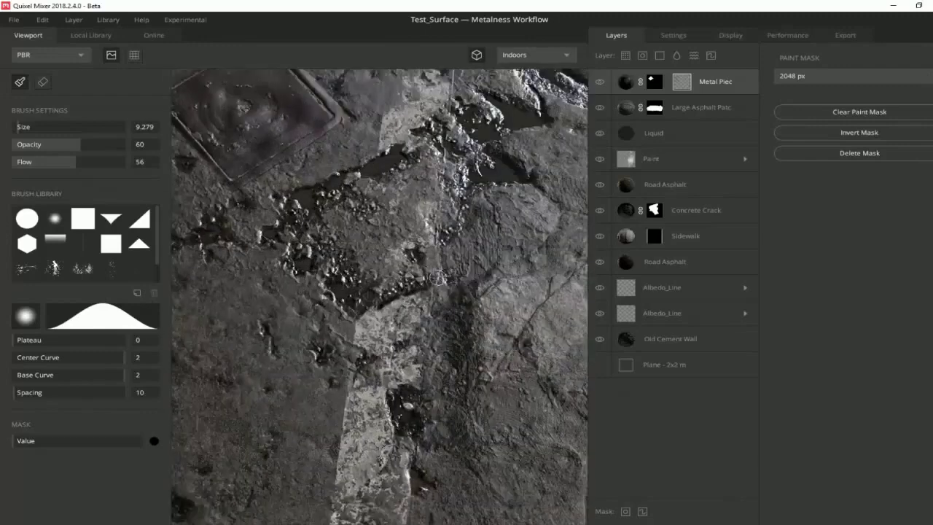
{"action": "scroll", "coordinate": [437, 278], "scroll_direction": "down", "scroll_amount": 2}
{"action": "left_click_drag", "start_coordinate": [437, 278], "coordinate": [541, 354], "text": "alt"}
{"action": "scroll", "coordinate": [471, 321], "scroll_direction": "up", "scroll_amount": 2}
{"action": "left_click", "coordinate": [133, 55]}
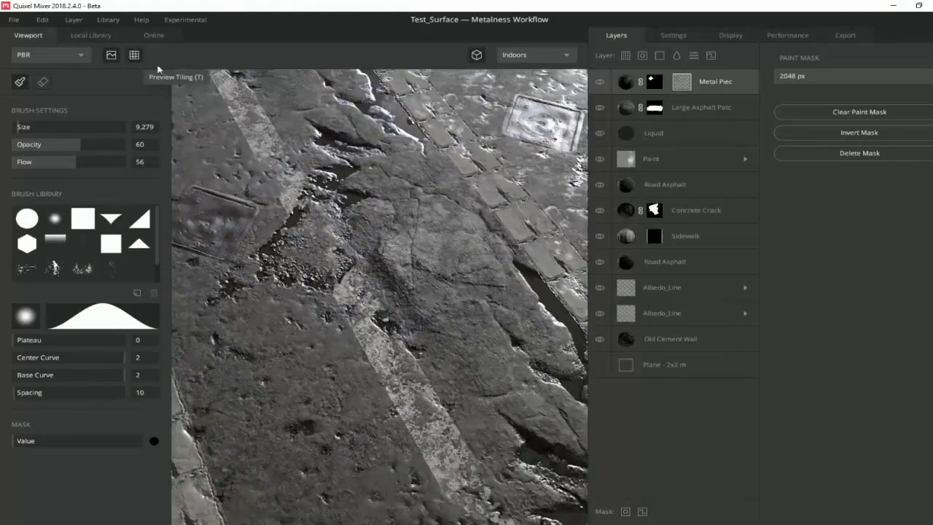
{"action": "scroll", "coordinate": [433, 195], "scroll_direction": "down", "scroll_amount": 2}
{"action": "scroll", "coordinate": [437, 252], "scroll_direction": "down", "scroll_amount": 2}
{"action": "scroll", "coordinate": [436, 261], "scroll_direction": "up", "scroll_amount": 2}
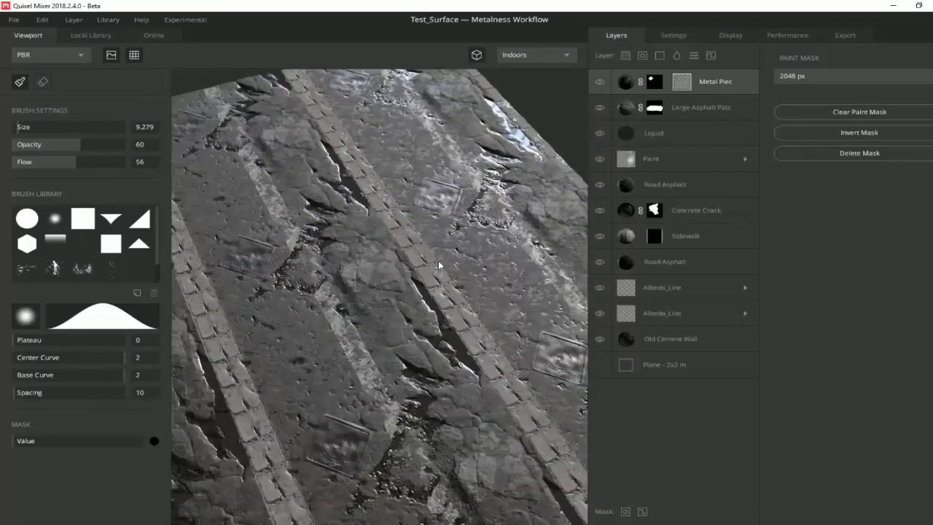
{"action": "mouse_move", "coordinate": [437, 260]}
{"action": "left_mouse_down", "text": "alt"}
{"action": "mouse_move", "coordinate": [344, 151]}
{"action": "mouse_move", "coordinate": [366, 169]}
{"action": "mouse_move", "coordinate": [375, 257]}
{"action": "left_mouse_up", "text": "alt"}
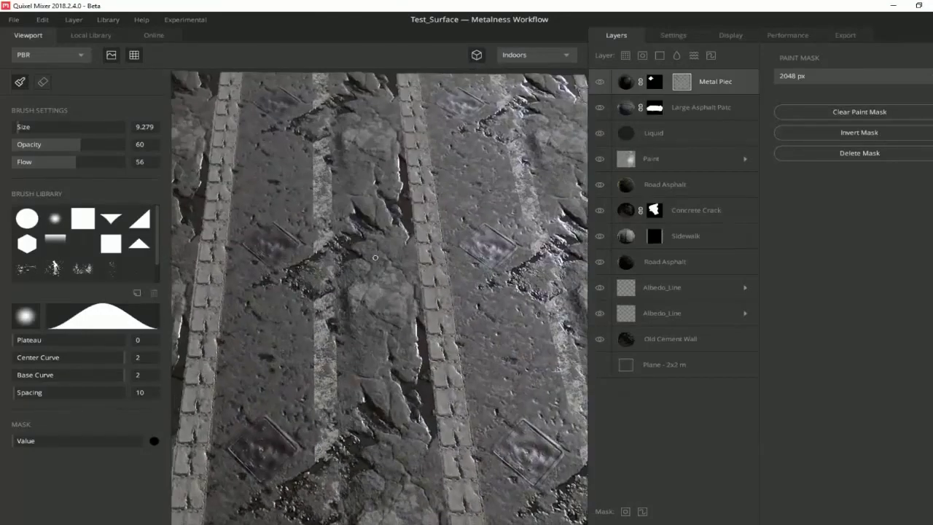
{"action": "left_click", "coordinate": [598, 82]}
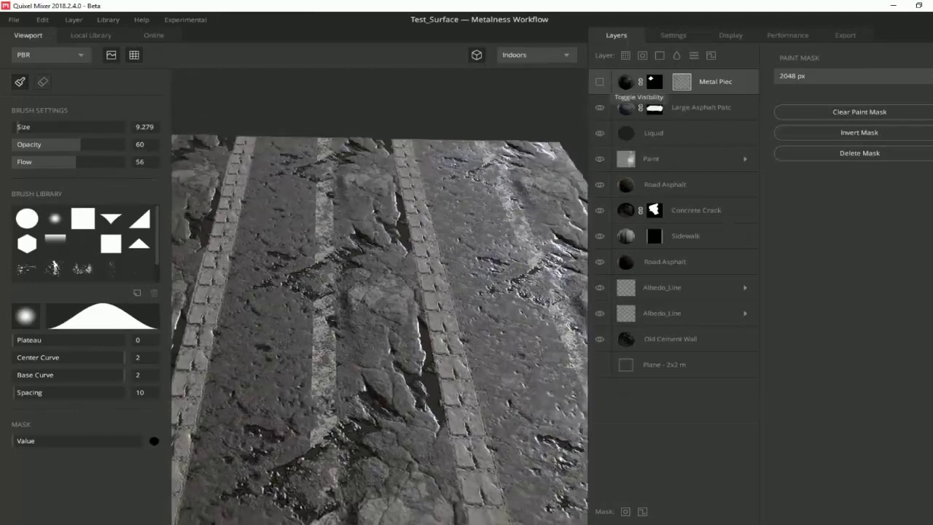
{"action": "left_click", "coordinate": [134, 55]}
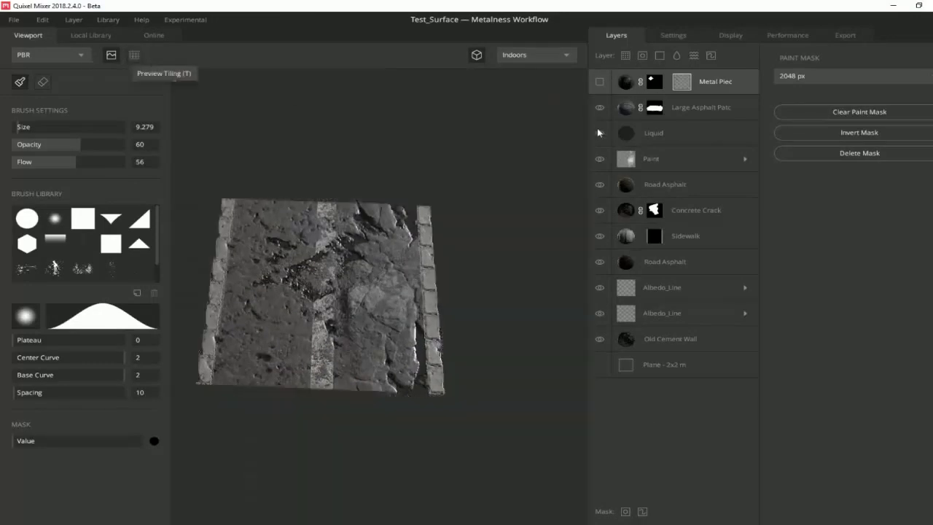
{"action": "left_click", "coordinate": [599, 82]}
{"action": "scroll", "coordinate": [379, 291], "scroll_direction": "up", "scroll_amount": 5}
{"action": "mouse_move", "coordinate": [379, 292]}
{"action": "left_mouse_down", "text": "alt"}
{"action": "mouse_move", "coordinate": [343, 277]}
{"action": "mouse_move", "coordinate": [321, 291]}
{"action": "mouse_move", "coordinate": [306, 313]}
{"action": "mouse_move", "coordinate": [320, 364]}
{"action": "left_mouse_up", "text": "alt"}
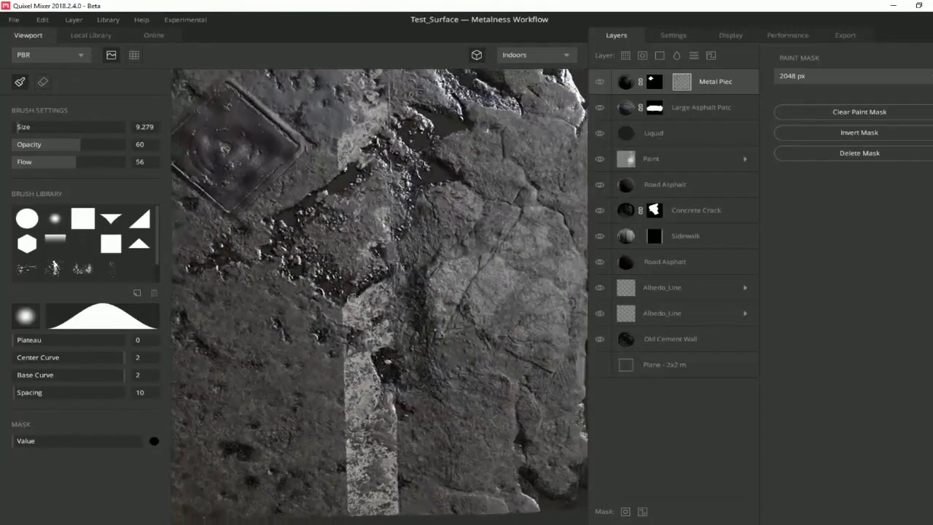
Add a decal asset from the Local Library as a new layer above Metal Piece
{"action": "left_click", "coordinate": [90, 35]}
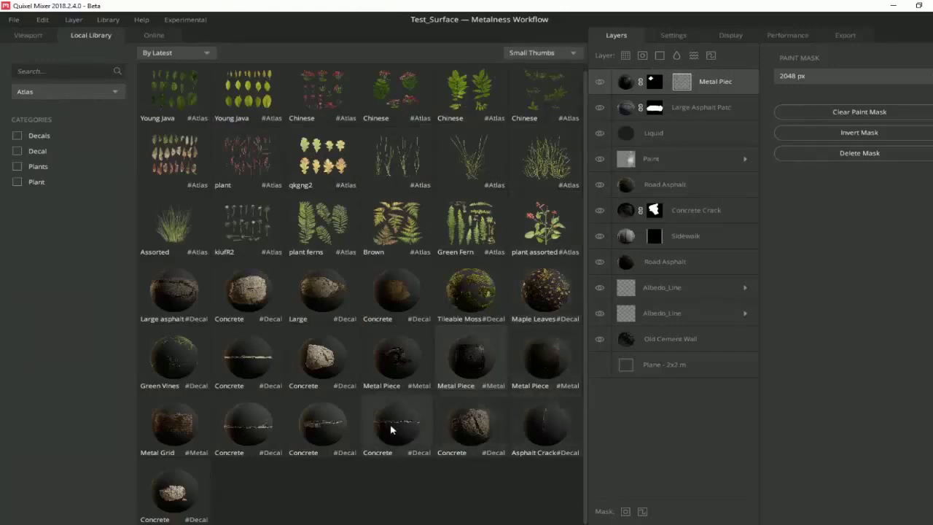
{"action": "left_click", "coordinate": [330, 423]}
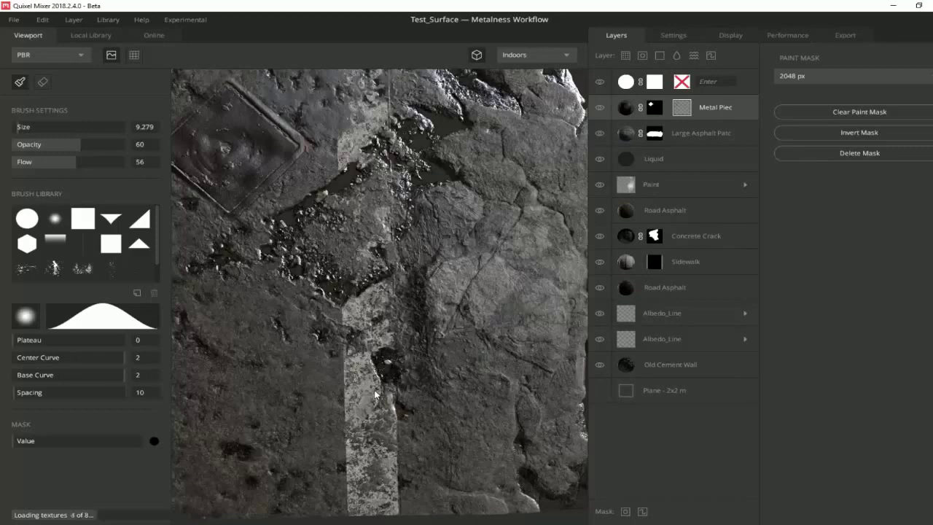
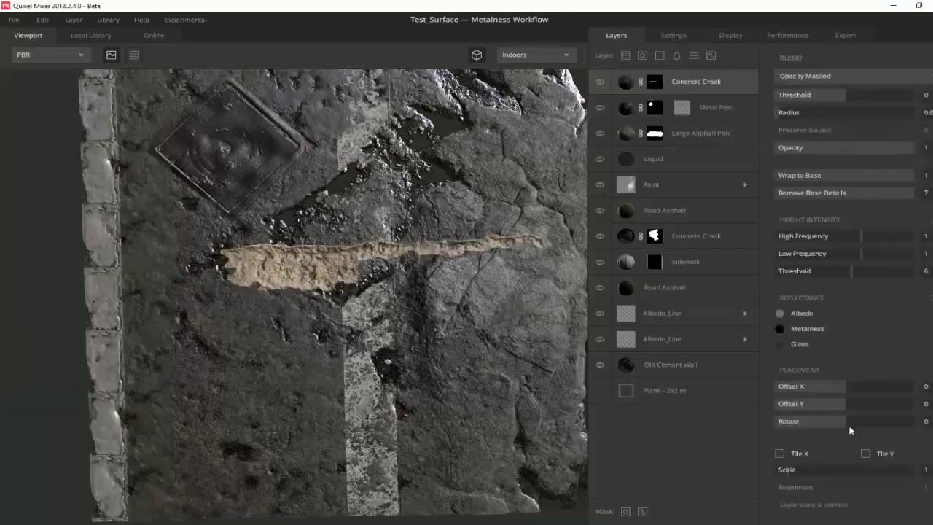
Rotate the Concrete Crack vertical, put it under Metal Piece, recolor it road grey and offset it right
{"action": "left_click_drag", "start_coordinate": [848, 430], "coordinate": [812, 430]}
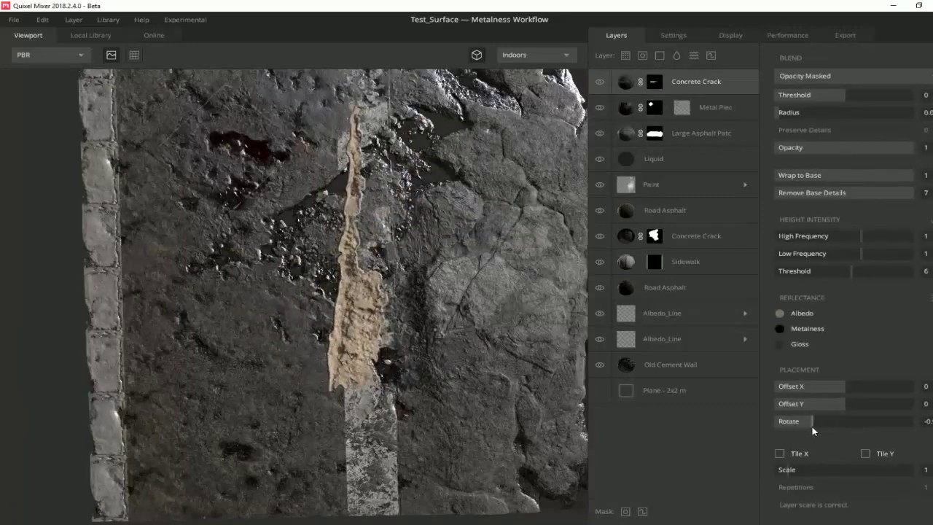
{"action": "left_click_drag", "start_coordinate": [674, 84], "coordinate": [665, 123]}
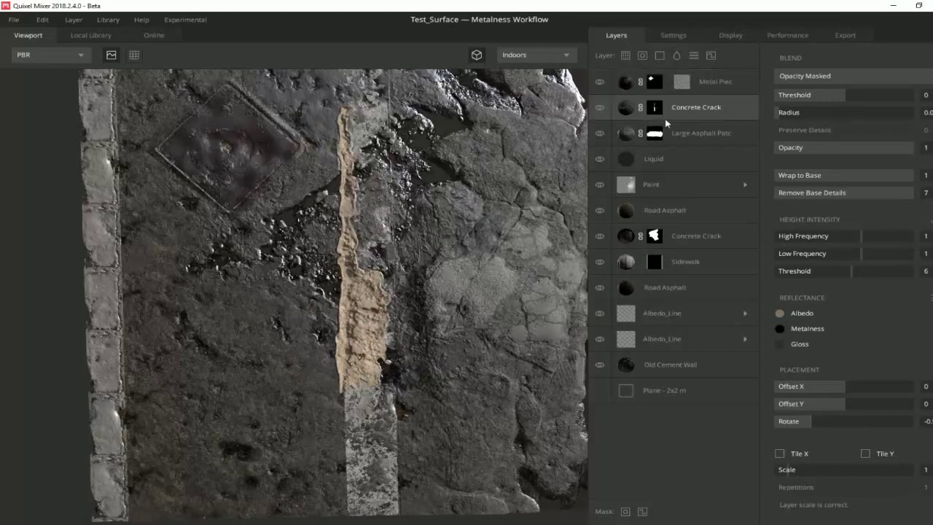
{"action": "left_click", "coordinate": [779, 314]}
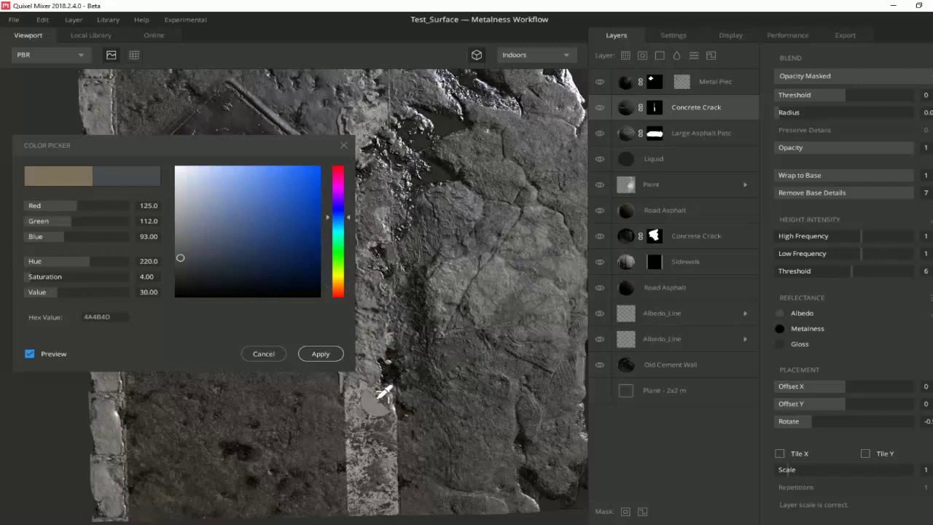
{"action": "left_click", "coordinate": [376, 389]}
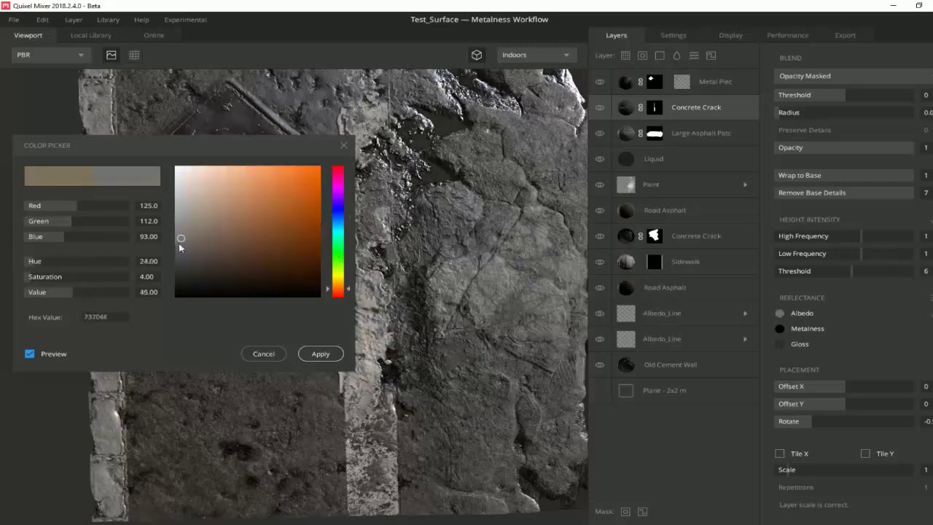
{"action": "left_click", "coordinate": [320, 353]}
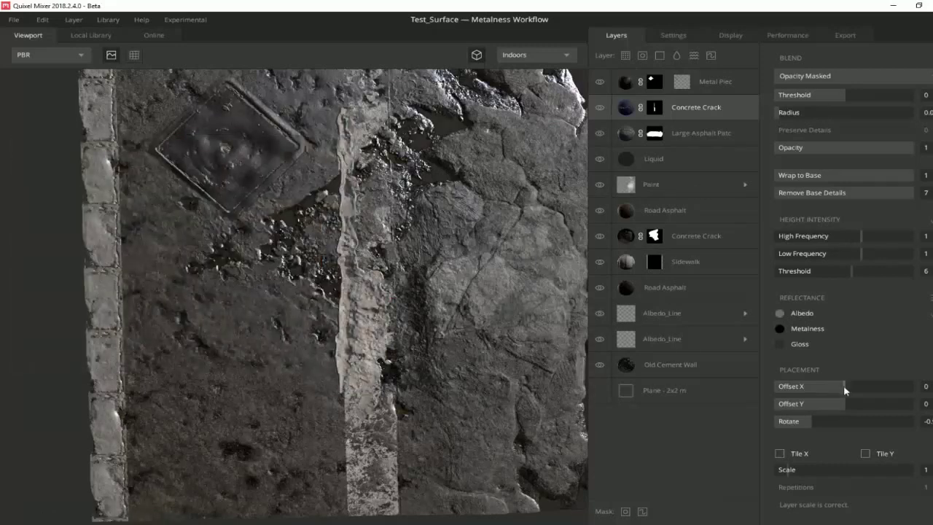
{"action": "left_click_drag", "start_coordinate": [843, 388], "coordinate": [856, 388]}
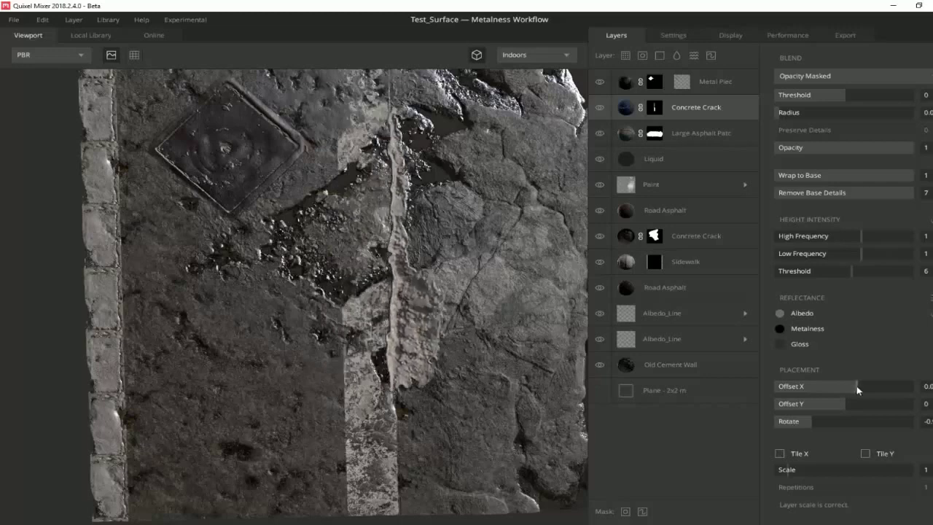
Set the Concrete Crack blend to From Above with threshold near 0, opacity 1 and radius about 0.3
{"action": "left_click", "coordinate": [856, 76]}
{"action": "left_click", "coordinate": [846, 99]}
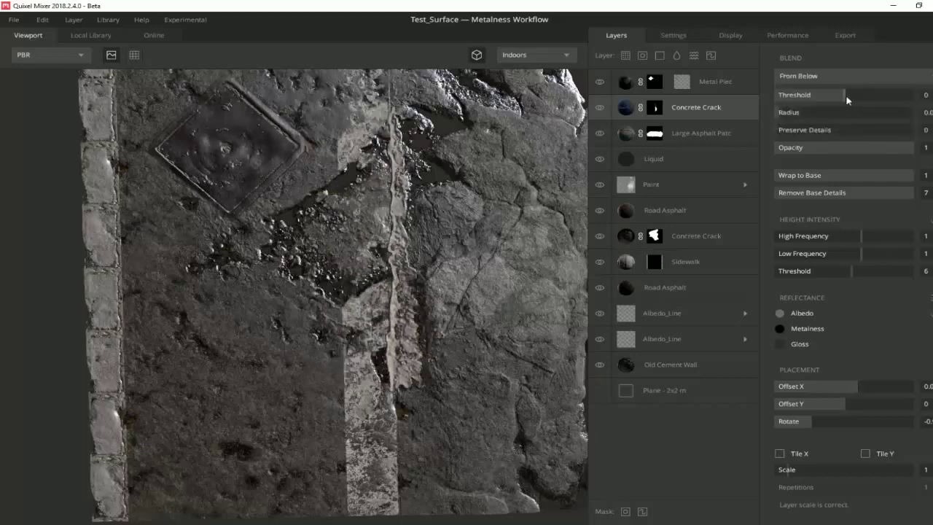
{"action": "left_click_drag", "start_coordinate": [846, 100], "coordinate": [840, 106]}
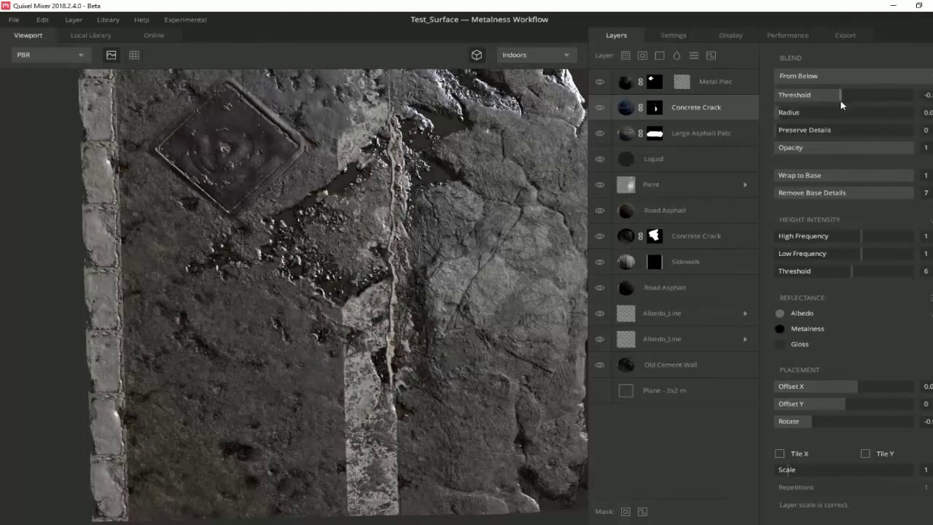
{"action": "left_click", "coordinate": [840, 77]}
{"action": "left_click", "coordinate": [843, 93]}
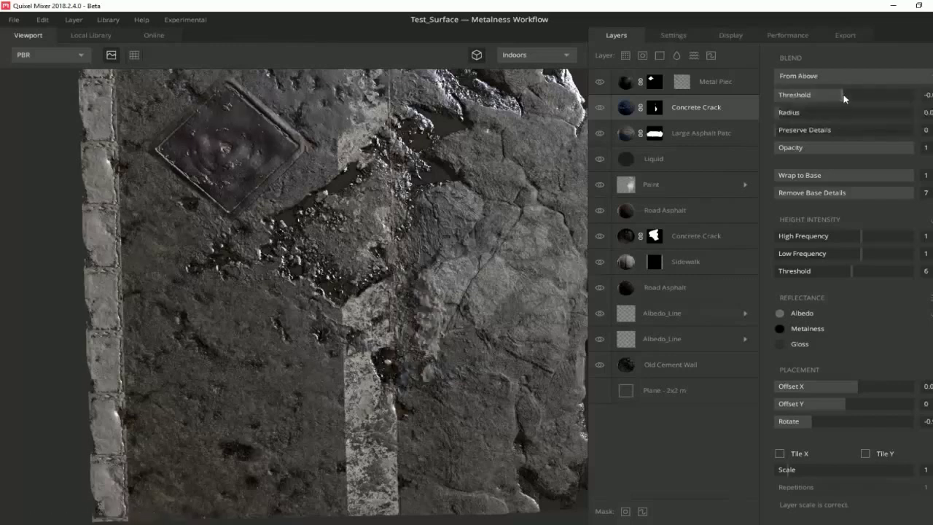
{"action": "left_click_drag", "start_coordinate": [843, 99], "coordinate": [848, 98]}
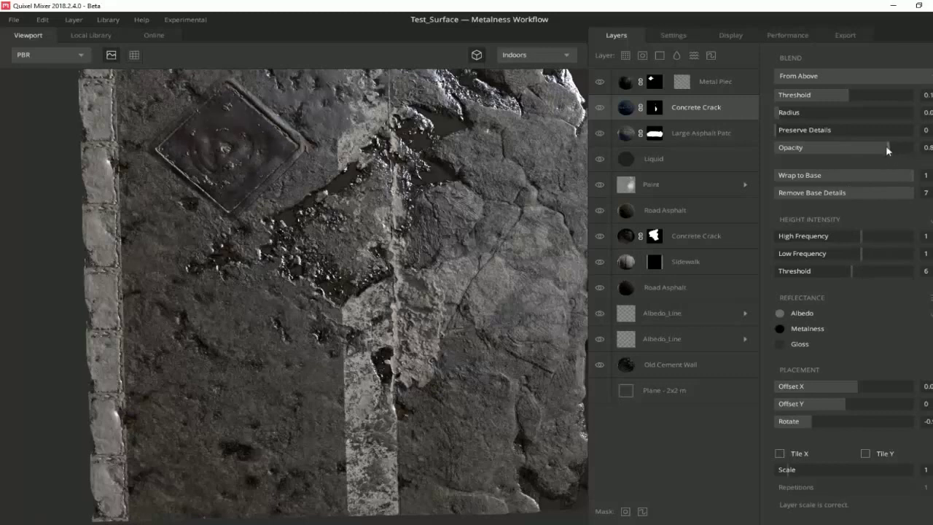
{"action": "left_click_drag", "start_coordinate": [835, 148], "coordinate": [912, 147]}
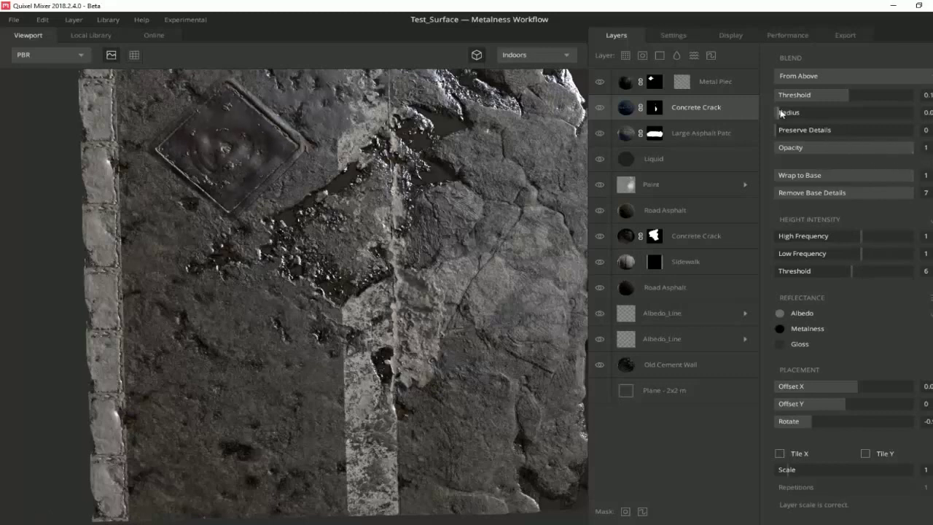
{"action": "left_click_drag", "start_coordinate": [781, 111], "coordinate": [775, 116]}
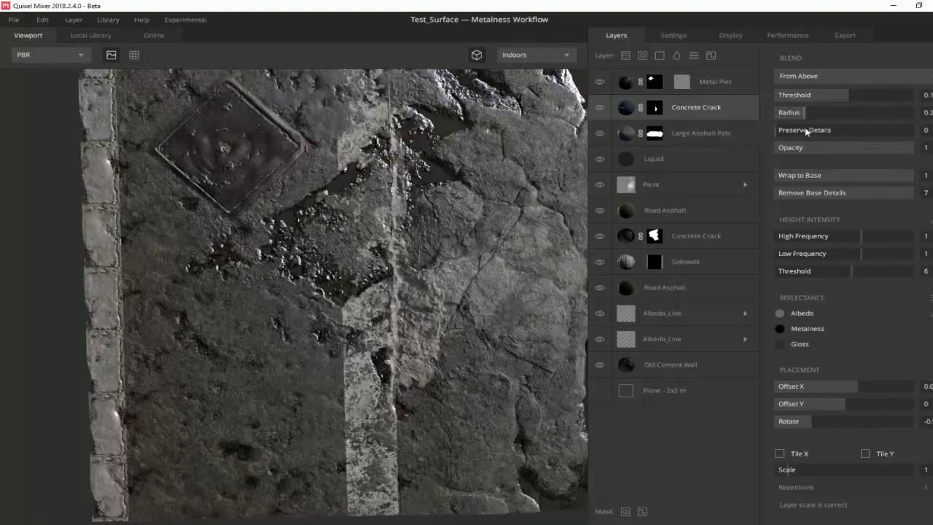
{"action": "mouse_move", "coordinate": [777, 113]}
{"action": "left_mouse_down"}
{"action": "mouse_move", "coordinate": [811, 115]}
{"action": "mouse_move", "coordinate": [845, 98]}
{"action": "mouse_move", "coordinate": [791, 113]}
{"action": "left_mouse_up"}
Rotate the Concrete Crack to about 0.7, shift it left along X, and set blend radius to 0
{"action": "scroll", "coordinate": [490, 264], "scroll_direction": "up", "scroll_amount": 5}
{"action": "mouse_move", "coordinate": [491, 264]}
{"action": "left_mouse_down"}
{"action": "mouse_move", "coordinate": [292, 199]}
{"action": "mouse_move", "coordinate": [422, 141]}
{"action": "mouse_move", "coordinate": [435, 126]}
{"action": "mouse_move", "coordinate": [504, 129]}
{"action": "mouse_move", "coordinate": [500, 218]}
{"action": "mouse_move", "coordinate": [393, 230]}
{"action": "mouse_move", "coordinate": [554, 218]}
{"action": "left_mouse_up"}
{"action": "scroll", "coordinate": [499, 218], "scroll_direction": "down", "scroll_amount": 3}
{"action": "scroll", "coordinate": [500, 218], "scroll_direction": "down", "scroll_amount": 3}
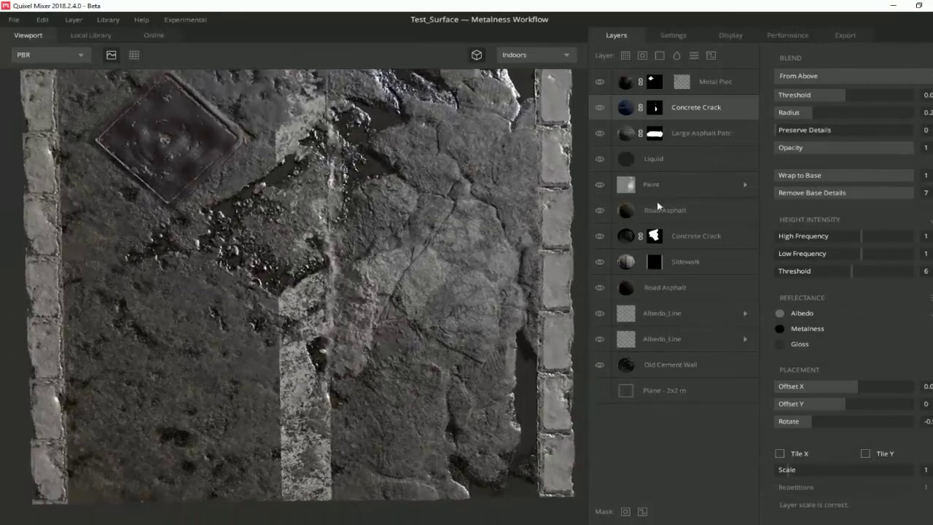
{"action": "left_click_drag", "start_coordinate": [811, 423], "coordinate": [878, 422]}
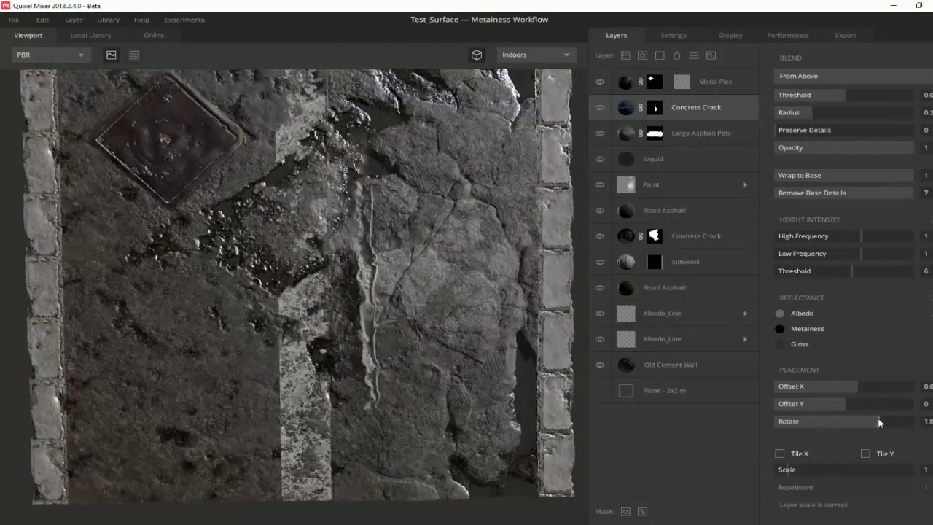
{"action": "left_click_drag", "start_coordinate": [849, 385], "coordinate": [836, 387]}
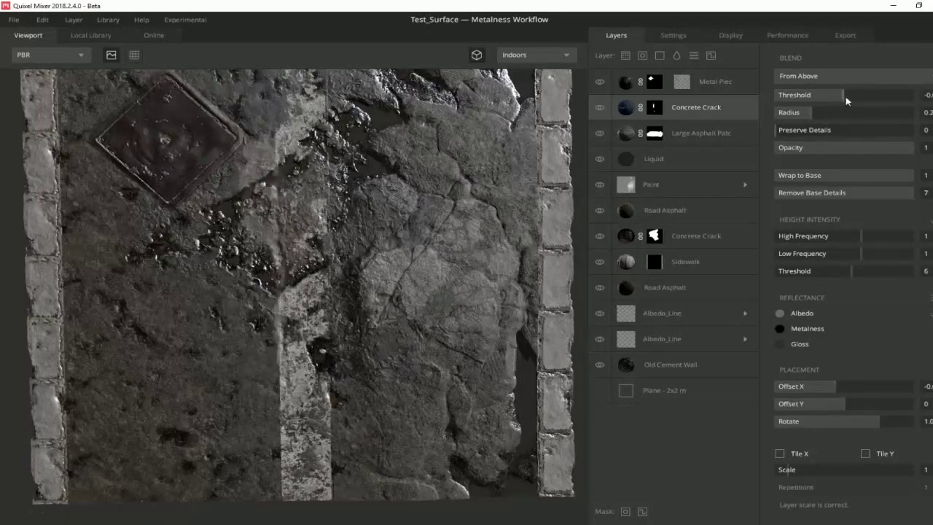
{"action": "left_click_drag", "start_coordinate": [812, 114], "coordinate": [773, 118]}
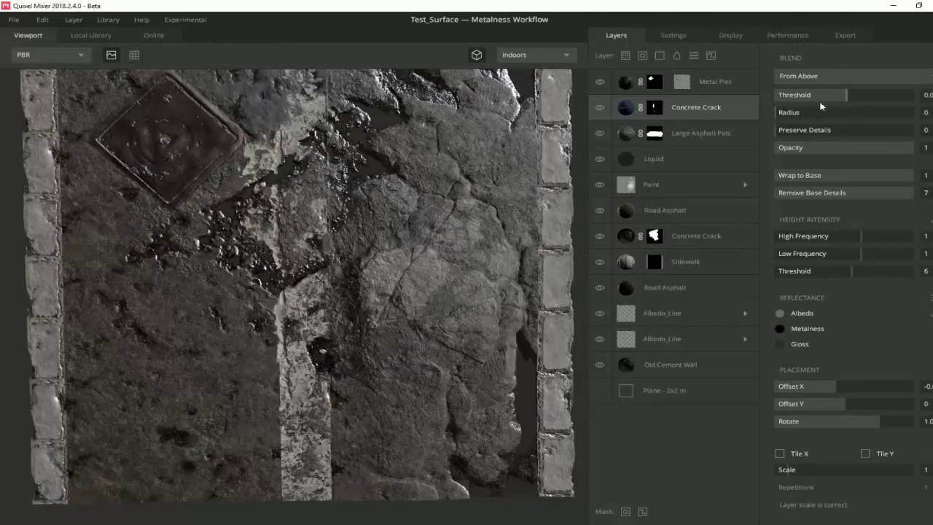
{"action": "left_click_drag", "start_coordinate": [437, 328], "coordinate": [488, 217]}
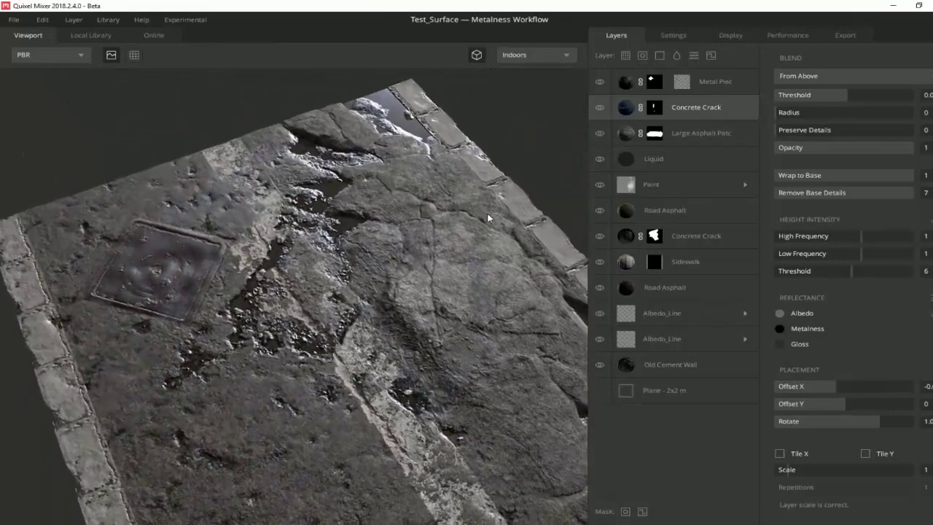
Apply a dark reddish-orange colour to the Liquid layer
{"action": "left_click", "coordinate": [778, 131]}
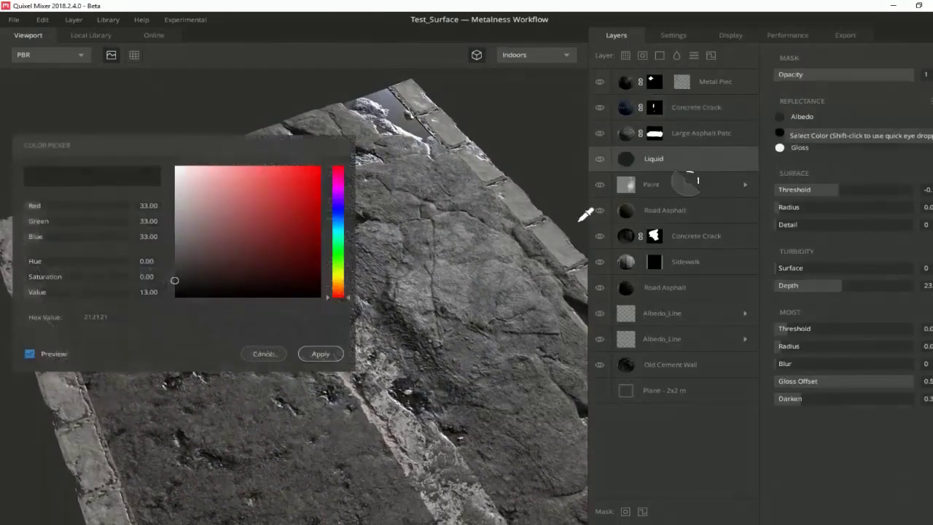
{"action": "left_click_drag", "start_coordinate": [177, 277], "coordinate": [204, 269]}
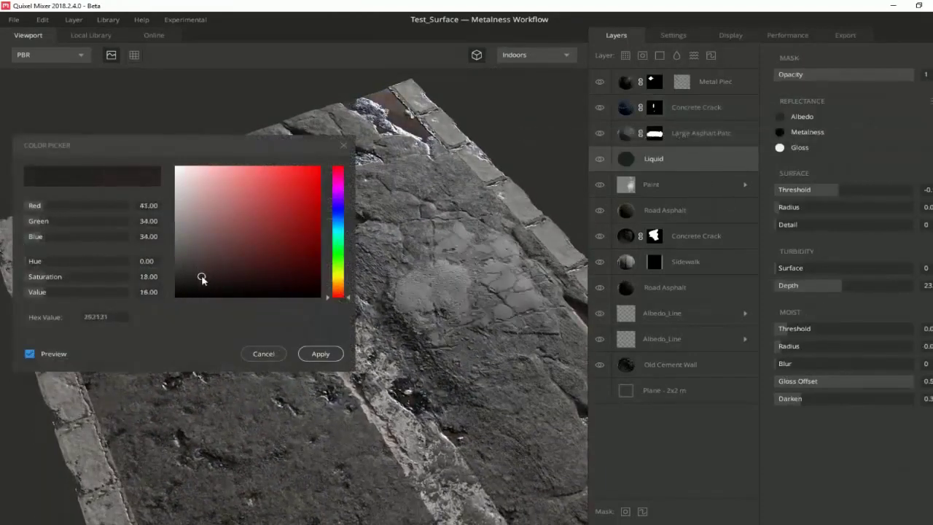
{"action": "left_click_drag", "start_coordinate": [342, 295], "coordinate": [341, 286]}
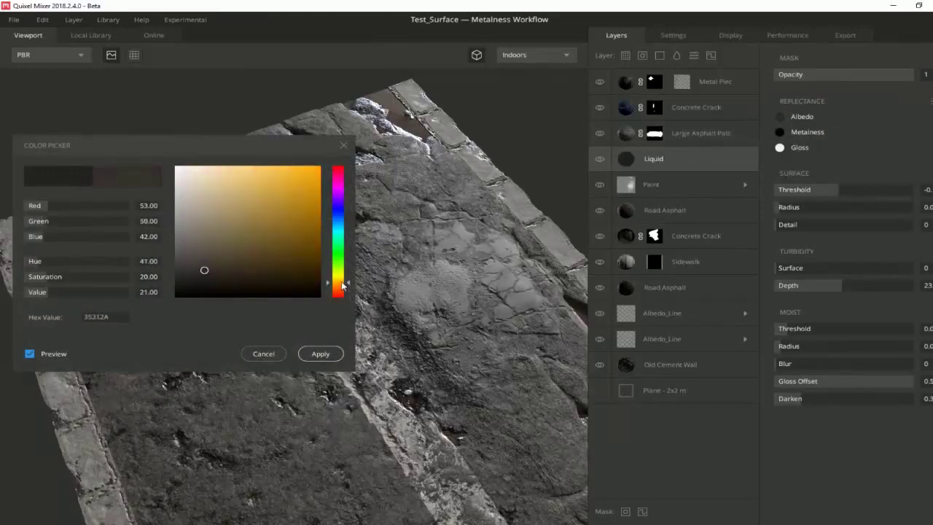
{"action": "left_click", "coordinate": [321, 353]}
{"action": "left_click_drag", "start_coordinate": [376, 321], "coordinate": [493, 286]}
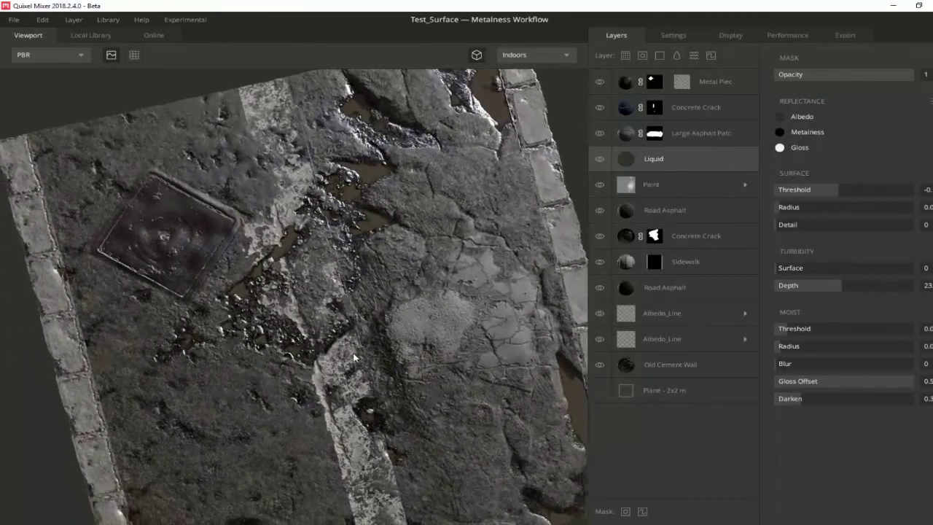
Recolor the liquid albedo muddy brown, lower Turbidity Depth to 4.7, and view the road from above
{"action": "left_click", "coordinate": [779, 117]}
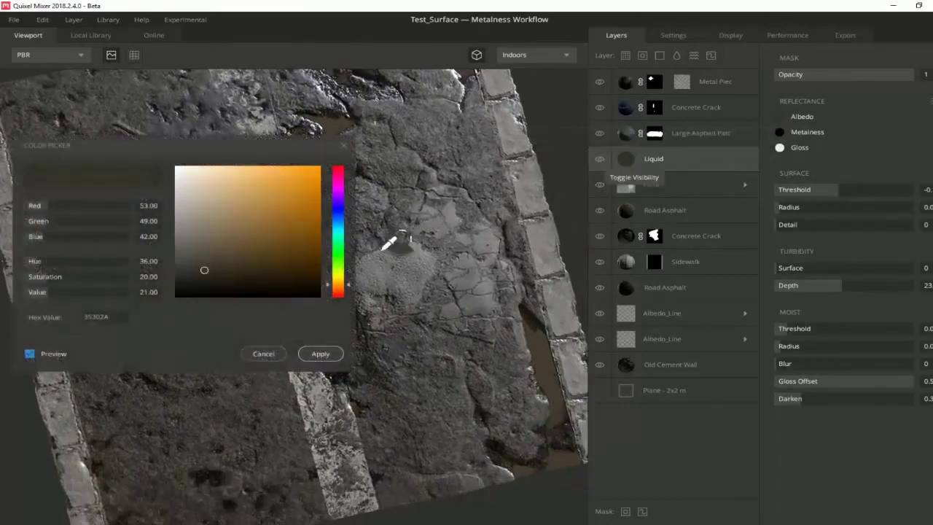
{"action": "left_click_drag", "start_coordinate": [213, 272], "coordinate": [198, 275]}
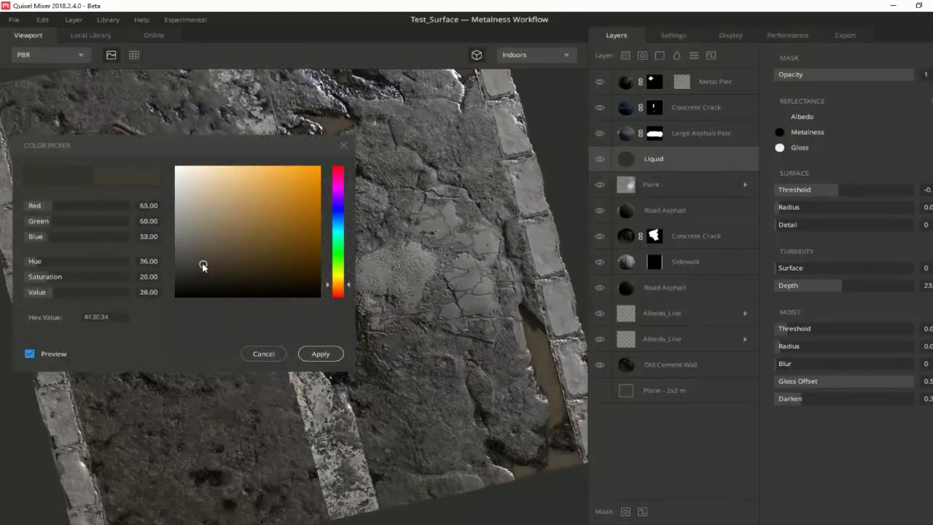
{"action": "mouse_move", "coordinate": [339, 285]}
{"action": "left_mouse_down"}
{"action": "mouse_move", "coordinate": [347, 163]}
{"action": "mouse_move", "coordinate": [346, 289]}
{"action": "left_mouse_up"}
{"action": "mouse_move", "coordinate": [207, 275]}
{"action": "left_mouse_down"}
{"action": "mouse_move", "coordinate": [208, 262]}
{"action": "mouse_move", "coordinate": [216, 271]}
{"action": "left_mouse_up"}
{"action": "left_click", "coordinate": [324, 353]}
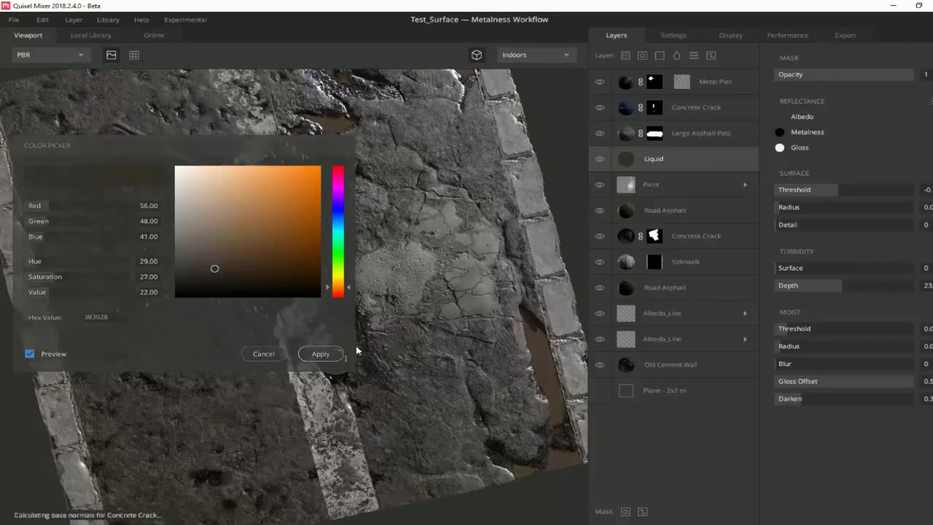
{"action": "mouse_move", "coordinate": [817, 289]}
{"action": "left_mouse_down"}
{"action": "mouse_move", "coordinate": [753, 292]}
{"action": "mouse_move", "coordinate": [784, 291]}
{"action": "left_mouse_up"}
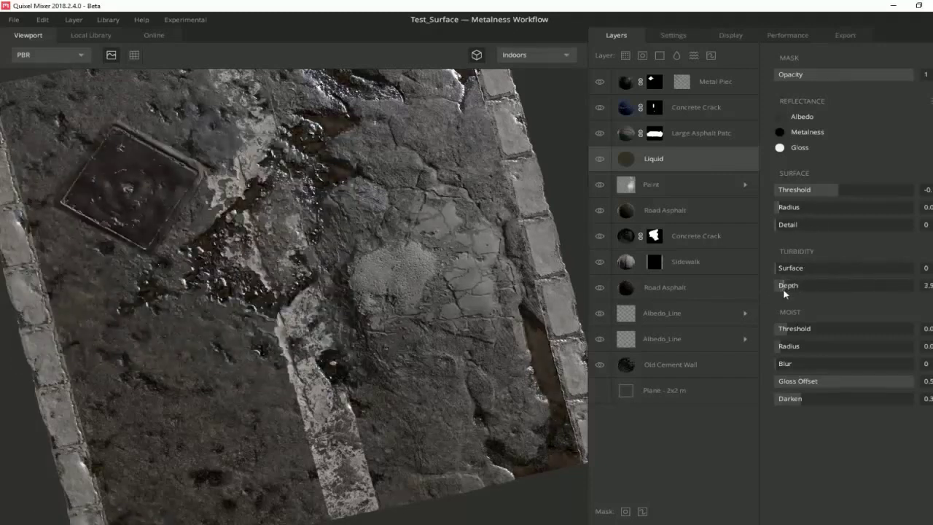
{"action": "left_click_drag", "start_coordinate": [479, 255], "coordinate": [365, 268]}
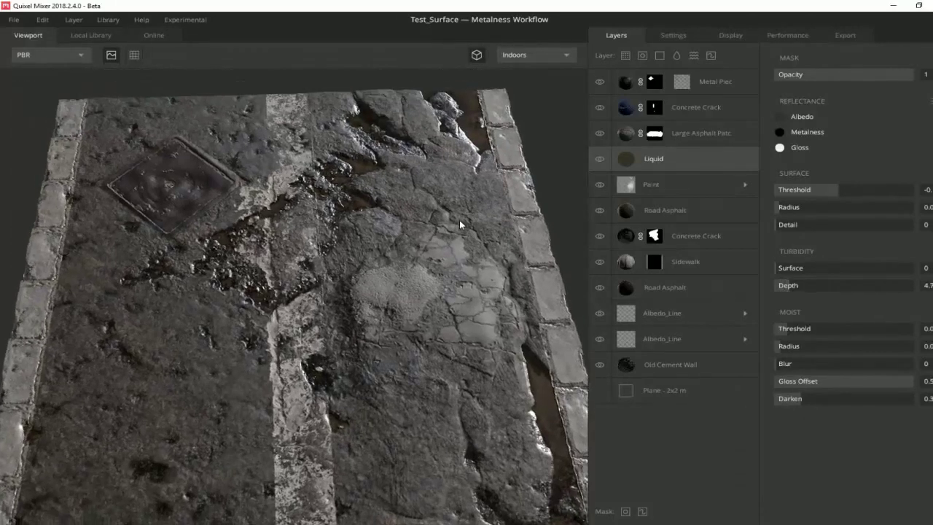
Select the Metal Piece layer and set one of its colour swatches to neutral mid grey
{"action": "left_click", "coordinate": [645, 82]}
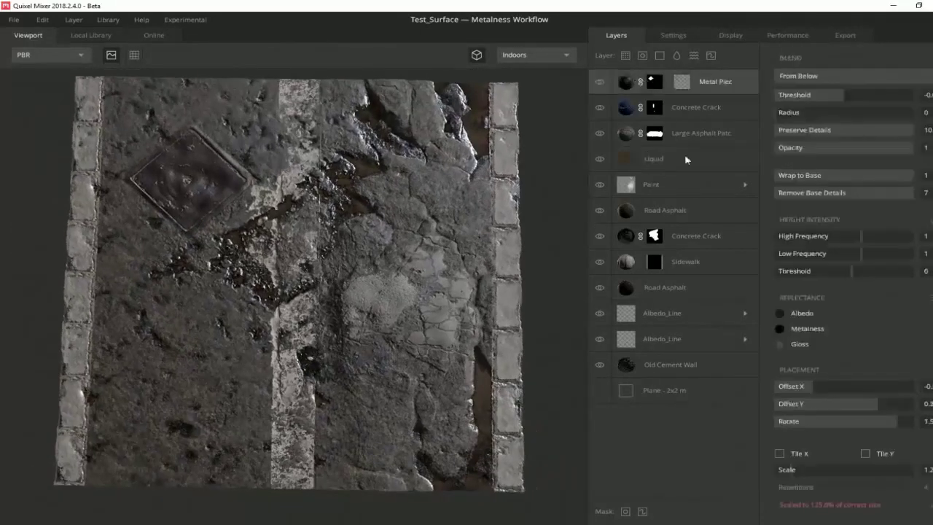
{"action": "left_click", "coordinate": [779, 343]}
{"action": "left_click", "coordinate": [182, 274]}
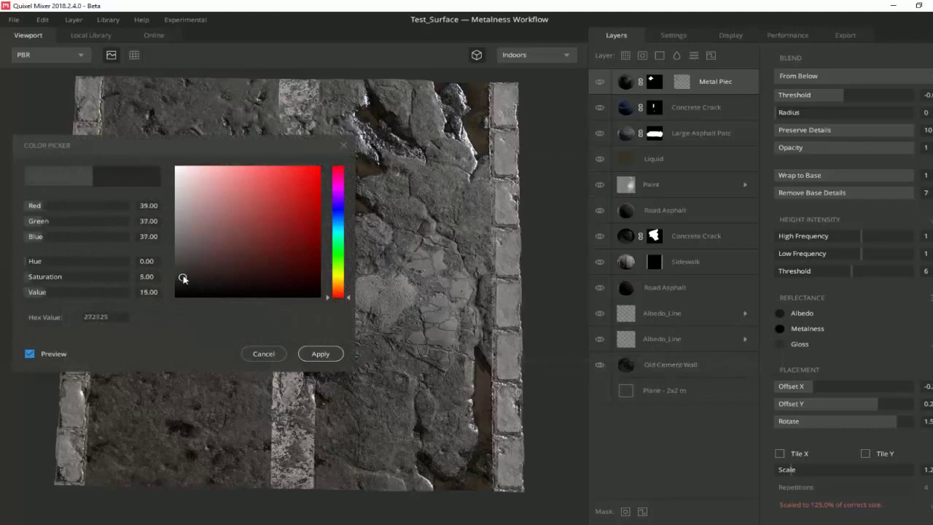
{"action": "left_click_drag", "start_coordinate": [242, 153], "coordinate": [620, 153]}
{"action": "left_click_drag", "start_coordinate": [575, 279], "coordinate": [566, 258]}
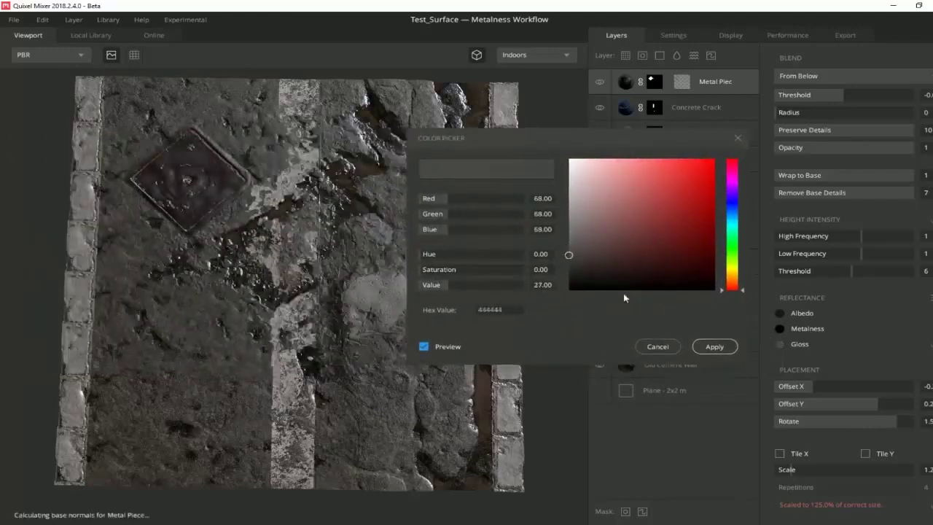
{"action": "left_click", "coordinate": [712, 346]}
Set the Metal Piece albedo to dark brown 1D1612 (R29, G22, B18)
{"action": "left_click", "coordinate": [780, 314]}
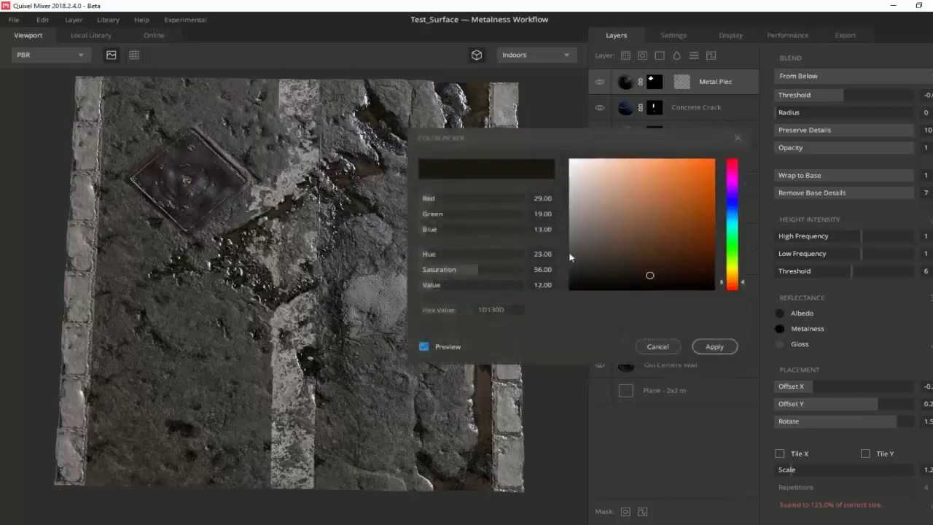
{"action": "mouse_move", "coordinate": [647, 278]}
{"action": "left_mouse_down"}
{"action": "mouse_move", "coordinate": [554, 297]}
{"action": "mouse_move", "coordinate": [623, 278]}
{"action": "left_mouse_up"}
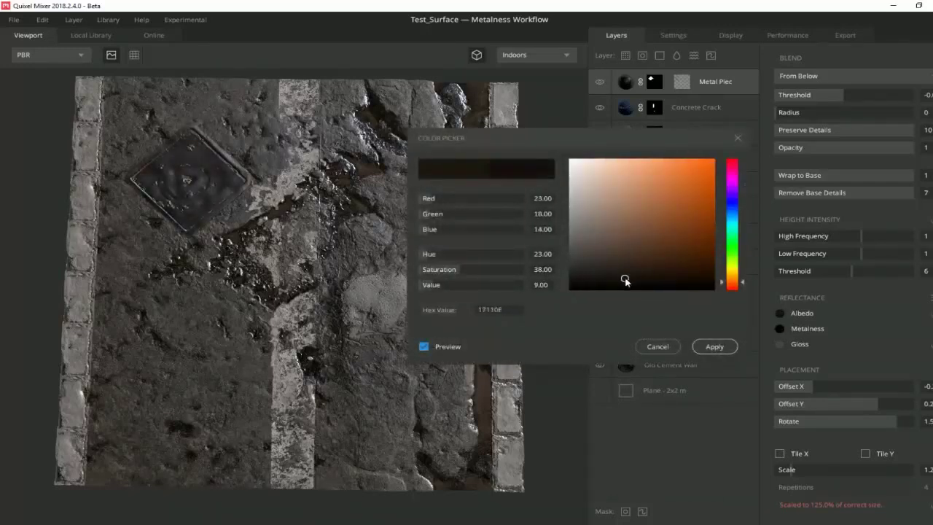
{"action": "left_click", "coordinate": [713, 347]}
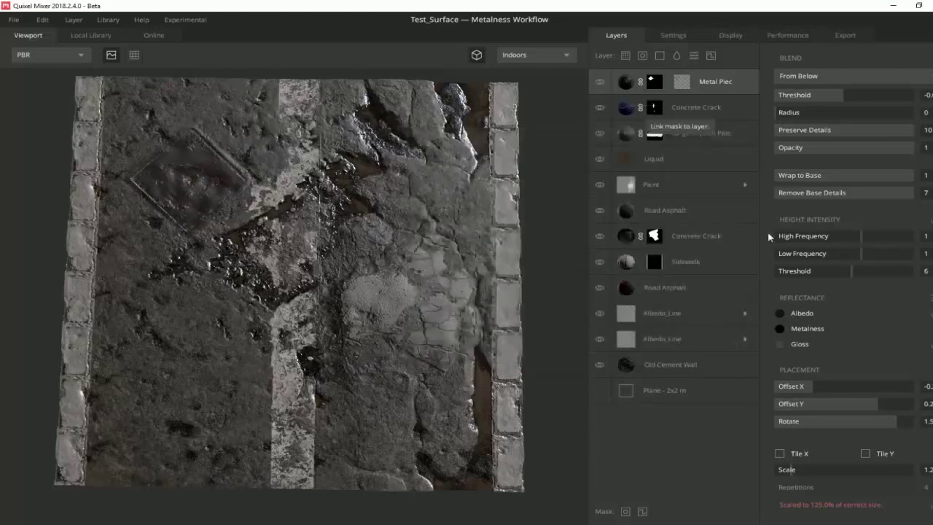
Raise the Metal Piece metalness and reposition the plate with Offset X and Y
{"action": "left_click", "coordinate": [780, 329]}
{"action": "mouse_move", "coordinate": [618, 235]}
{"action": "left_mouse_down"}
{"action": "mouse_move", "coordinate": [658, 178]}
{"action": "mouse_move", "coordinate": [609, 221]}
{"action": "mouse_move", "coordinate": [639, 243]}
{"action": "mouse_move", "coordinate": [651, 216]}
{"action": "mouse_move", "coordinate": [646, 223]}
{"action": "left_mouse_up"}
{"action": "left_click", "coordinate": [710, 349]}
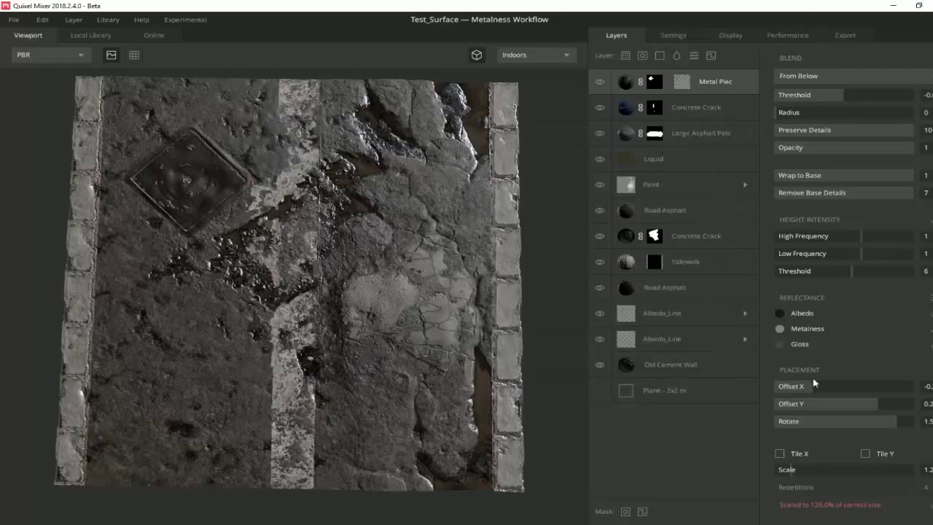
{"action": "left_click_drag", "start_coordinate": [811, 390], "coordinate": [815, 397]}
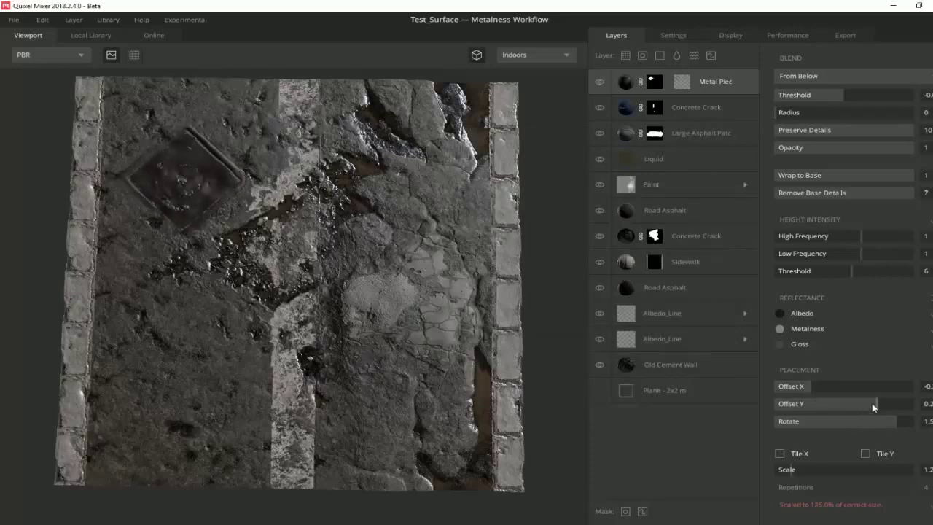
{"action": "left_click_drag", "start_coordinate": [872, 407], "coordinate": [891, 409]}
Blend the plate From Above at threshold about 0.2, rotating it slightly and nudging it down
{"action": "left_click", "coordinate": [849, 100]}
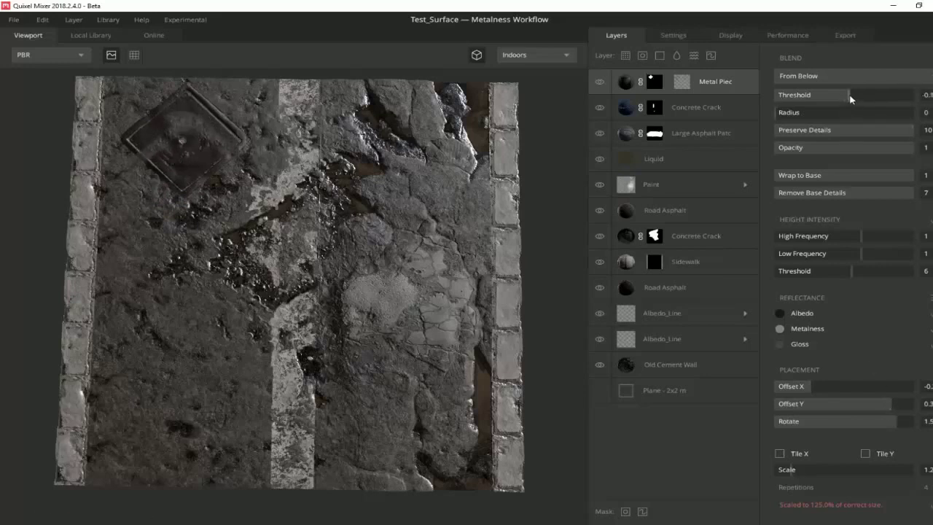
{"action": "mouse_move", "coordinate": [863, 98]}
{"action": "left_mouse_down"}
{"action": "mouse_move", "coordinate": [839, 100]}
{"action": "mouse_move", "coordinate": [849, 102]}
{"action": "left_mouse_up"}
{"action": "left_click", "coordinate": [834, 75]}
{"action": "left_click", "coordinate": [838, 93]}
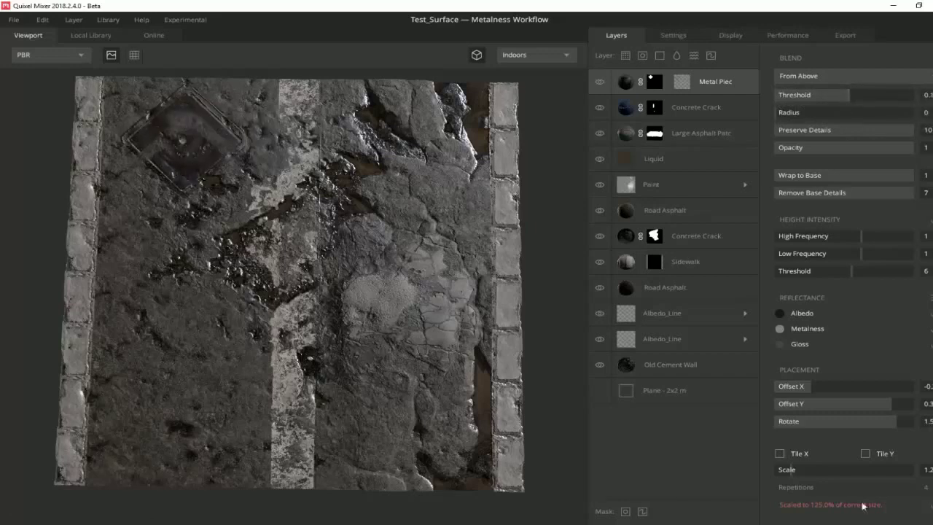
{"action": "mouse_move", "coordinate": [900, 421]}
{"action": "left_mouse_down"}
{"action": "mouse_move", "coordinate": [884, 434]}
{"action": "mouse_move", "coordinate": [891, 437]}
{"action": "mouse_move", "coordinate": [895, 410]}
{"action": "left_mouse_up"}
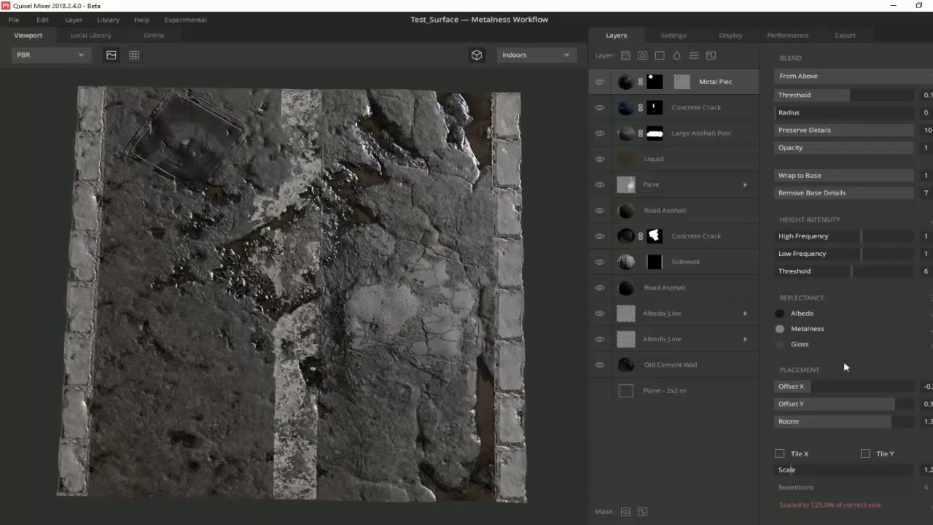
{"action": "left_click_drag", "start_coordinate": [886, 405], "coordinate": [888, 408]}
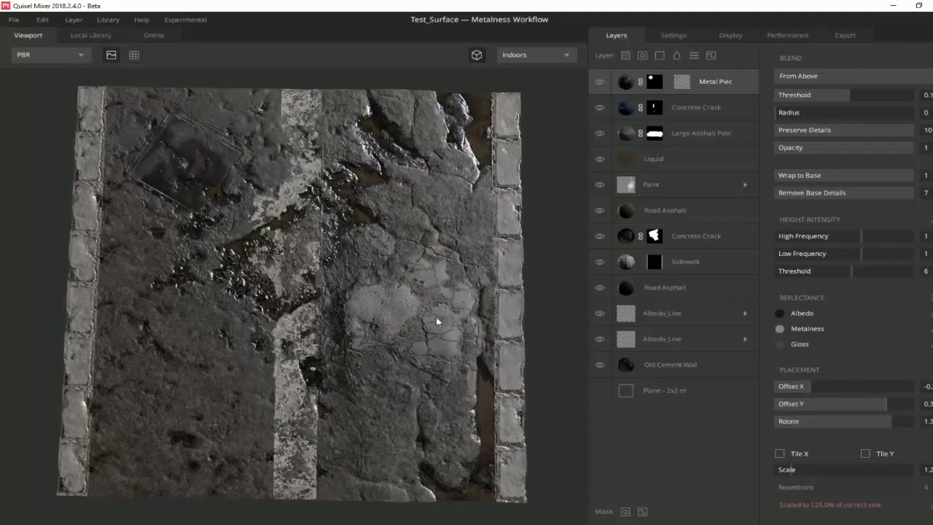
{"action": "left_click_drag", "start_coordinate": [848, 99], "coordinate": [851, 99]}
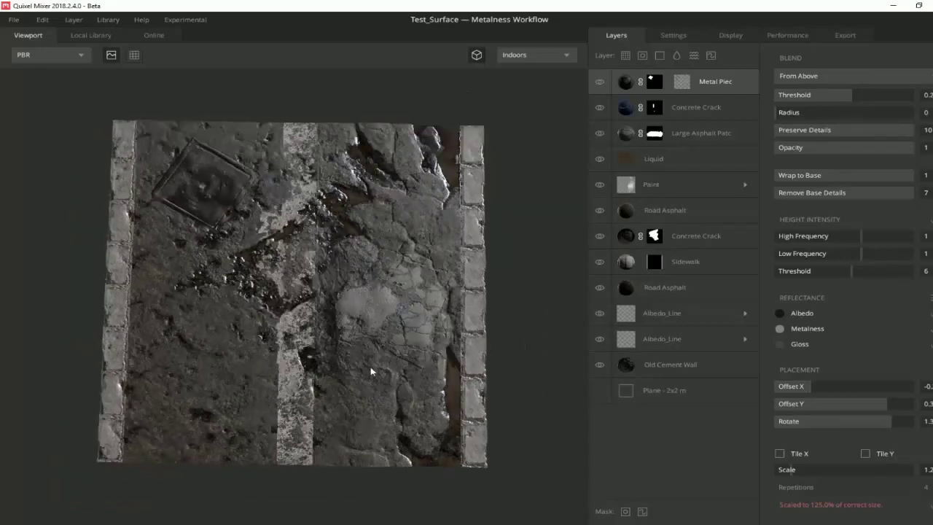
{"action": "mouse_move", "coordinate": [370, 371]}
{"action": "left_mouse_down"}
{"action": "mouse_move", "coordinate": [377, 267]}
{"action": "mouse_move", "coordinate": [322, 327]}
{"action": "mouse_move", "coordinate": [366, 324]}
{"action": "mouse_move", "coordinate": [366, 264]}
{"action": "mouse_move", "coordinate": [214, 377]}
{"action": "mouse_move", "coordinate": [366, 265]}
{"action": "mouse_move", "coordinate": [371, 285]}
{"action": "left_mouse_up"}
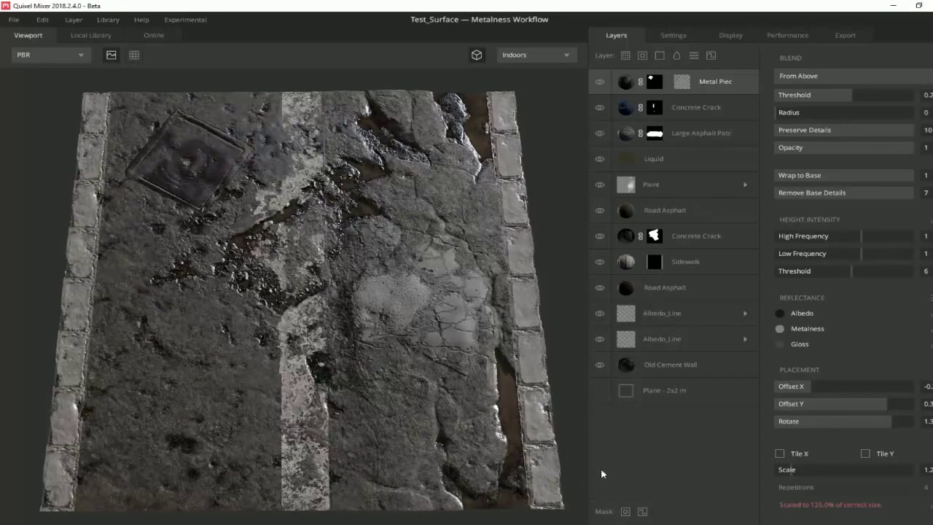
Duplicate the Albedo_Line layer and raise the Old Cement Wall's gloss
{"action": "left_click", "coordinate": [679, 314]}
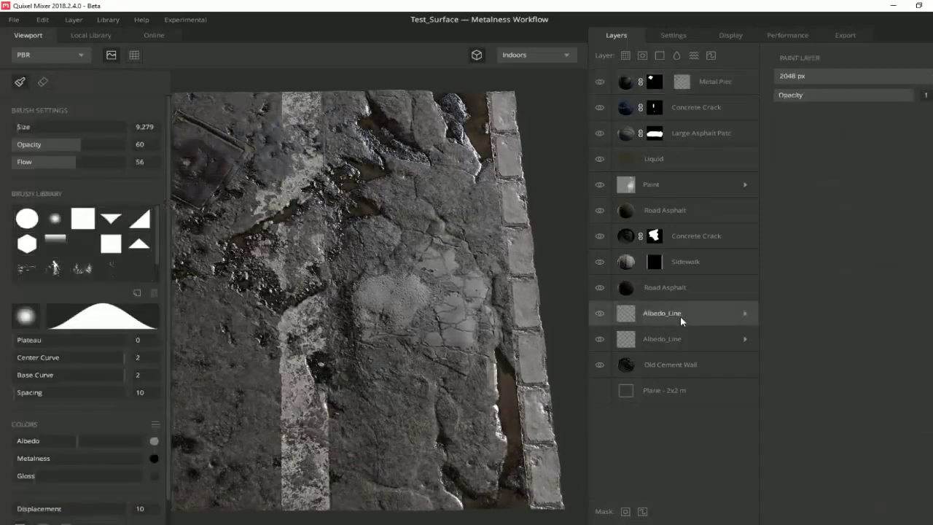
{"action": "key", "text": "ctrl+d"}
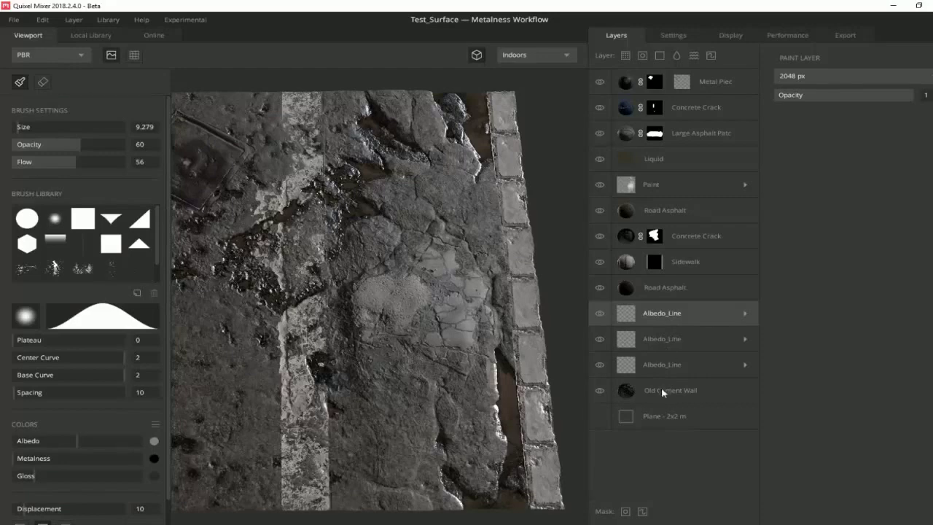
{"action": "left_click", "coordinate": [662, 387]}
{"action": "left_click", "coordinate": [780, 183]}
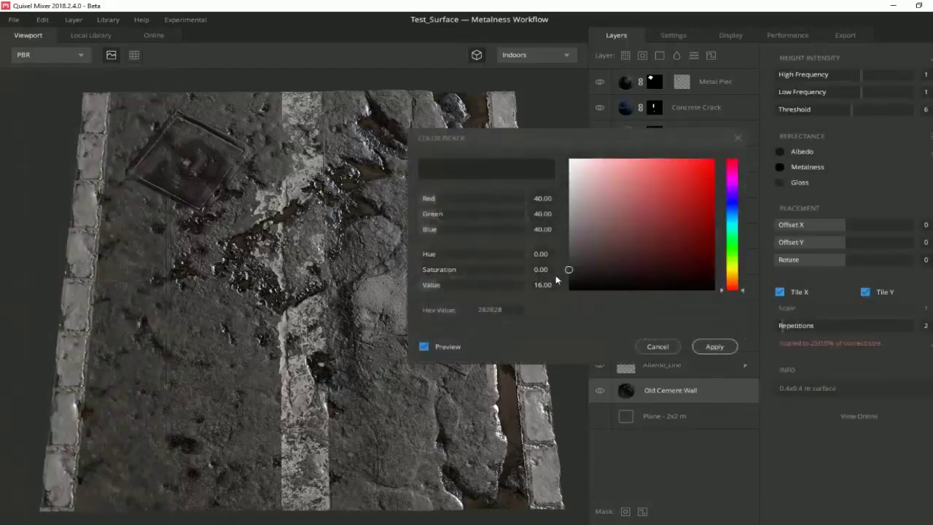
{"action": "mouse_move", "coordinate": [569, 271]}
{"action": "left_mouse_down"}
{"action": "mouse_move", "coordinate": [569, 228]}
{"action": "mouse_move", "coordinate": [568, 256]}
{"action": "left_mouse_up"}
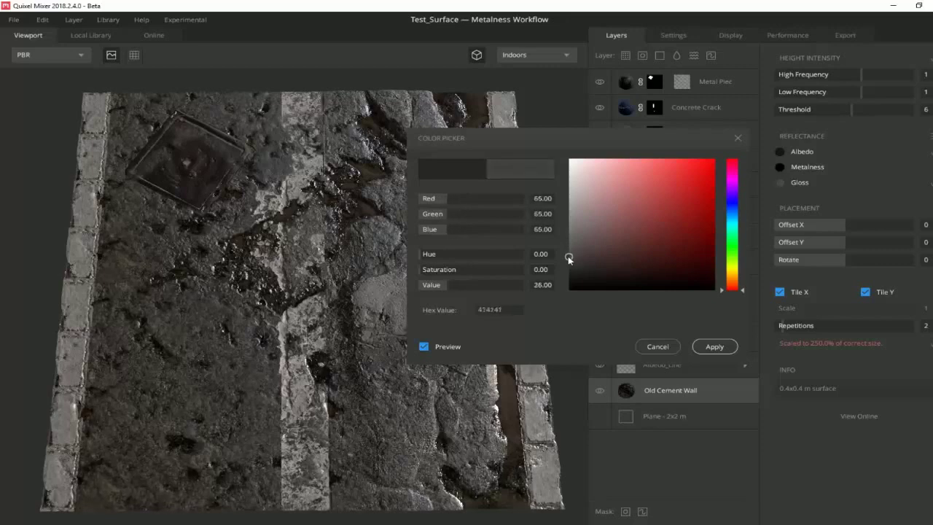
{"action": "left_click", "coordinate": [712, 347]}
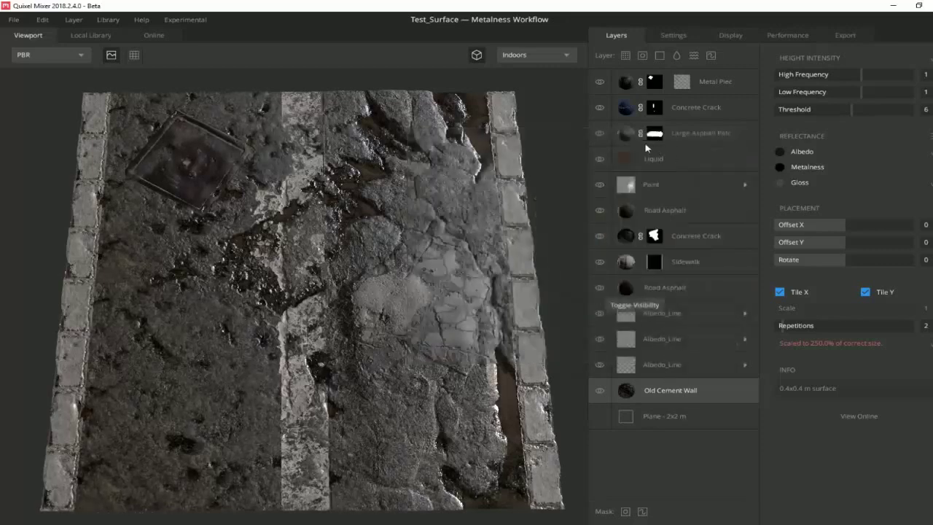
Toggle Concrete Crack visibility to compare, then select the upper Concrete Crack layer
{"action": "left_click", "coordinate": [600, 236]}
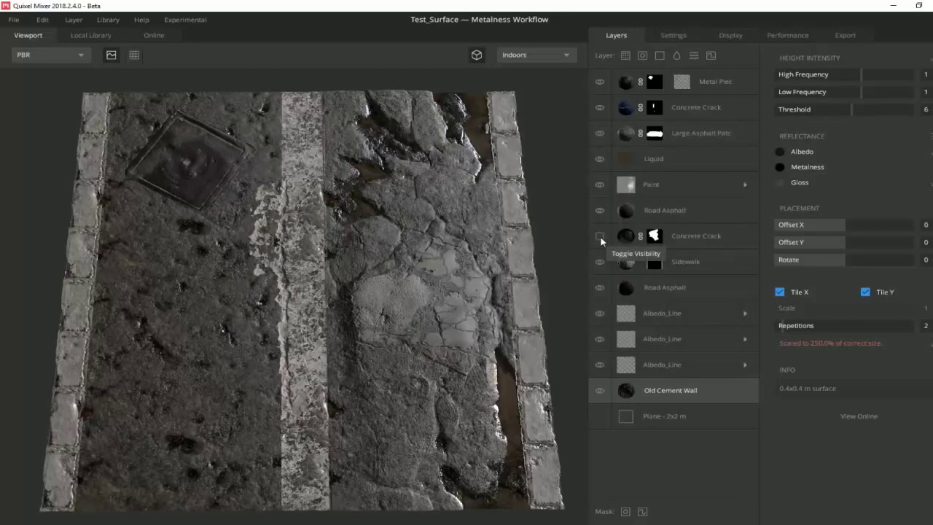
{"action": "left_click", "coordinate": [601, 238]}
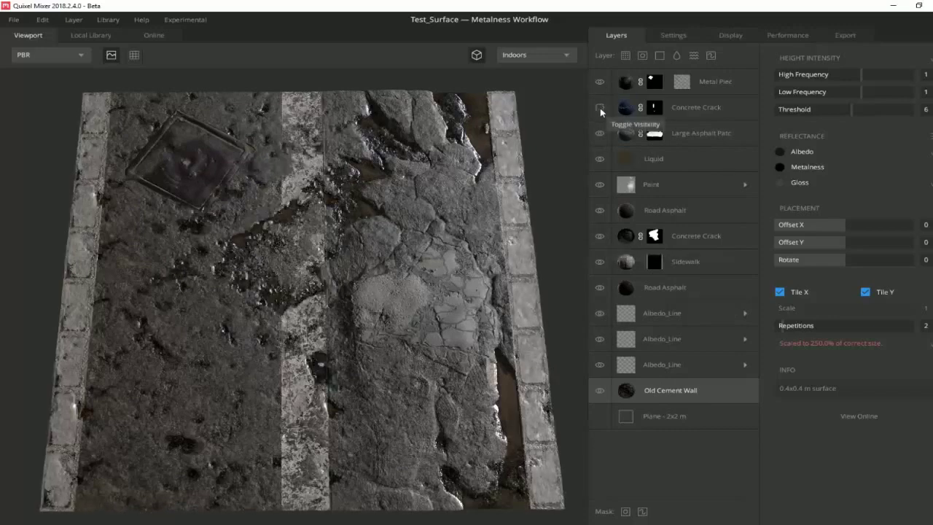
{"action": "left_click", "coordinate": [689, 107]}
Delete the upper Concrete Crack layer and select the Sidewalk layer
{"action": "key", "text": "Delete"}
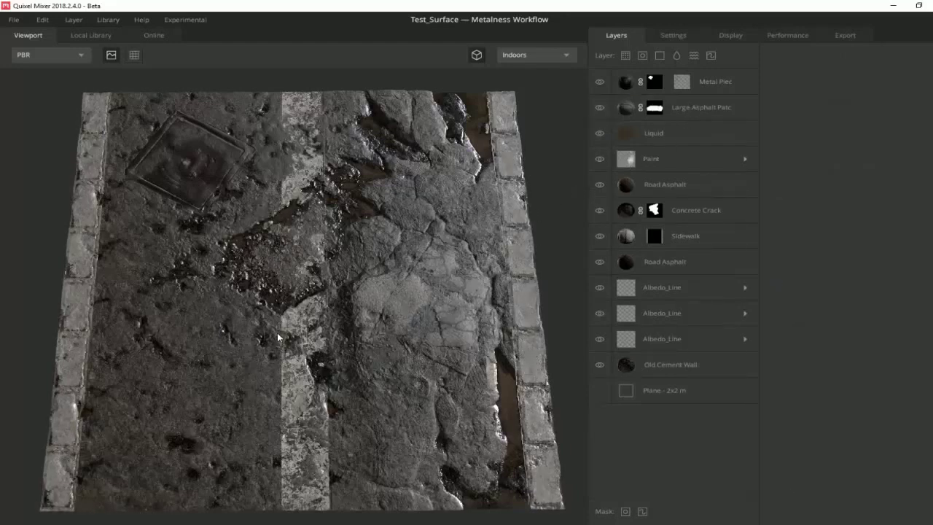
{"action": "left_click", "coordinate": [642, 164]}
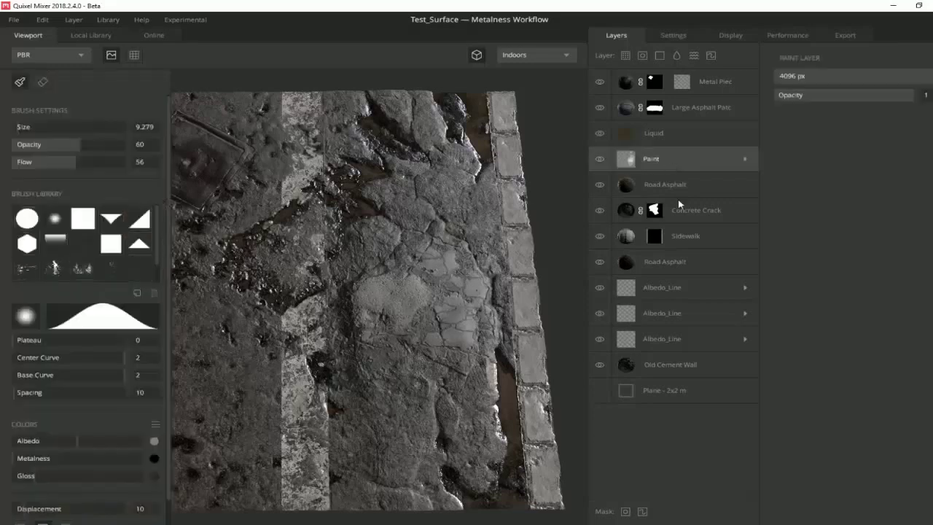
{"action": "left_click", "coordinate": [637, 110]}
{"action": "left_click", "coordinate": [651, 242]}
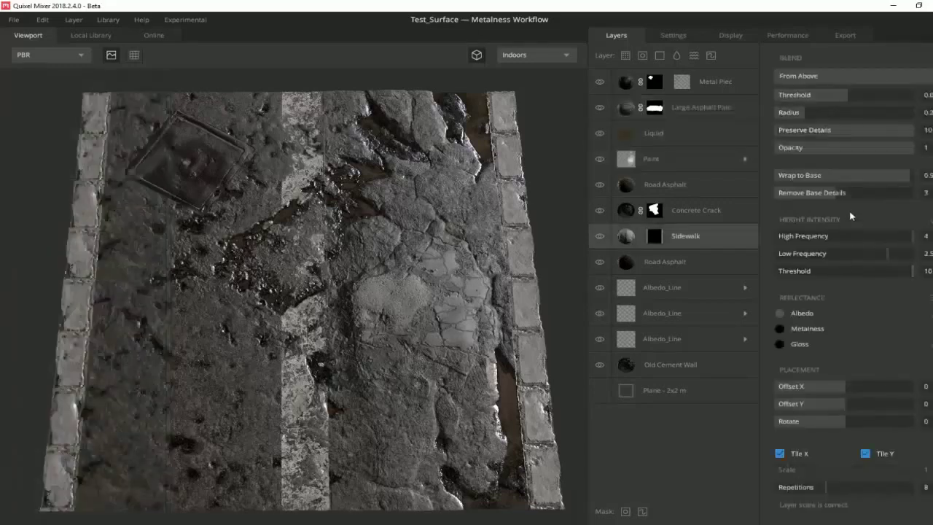
Set the Sidewalk height intensity: high frequency -4, low frequency negative, threshold 6
{"action": "key", "text": "Return"}
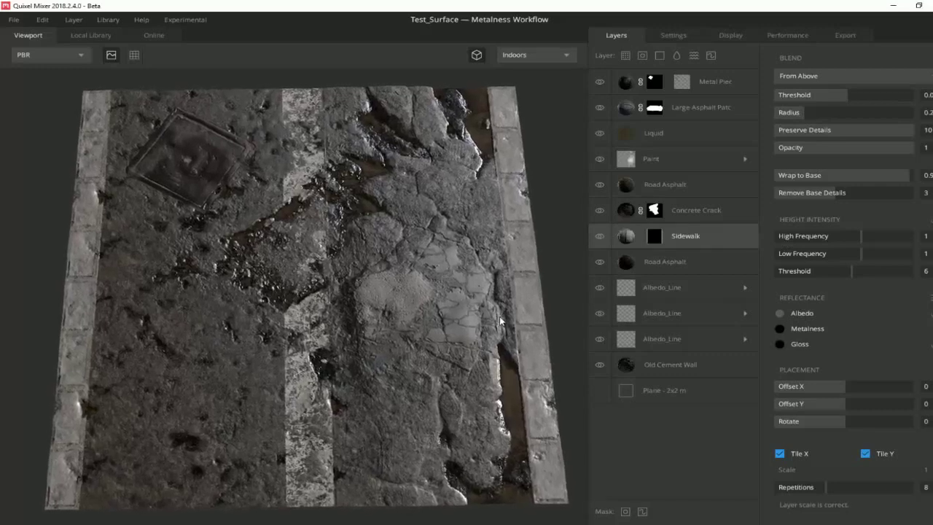
{"action": "left_click_drag", "start_coordinate": [862, 236], "coordinate": [911, 236]}
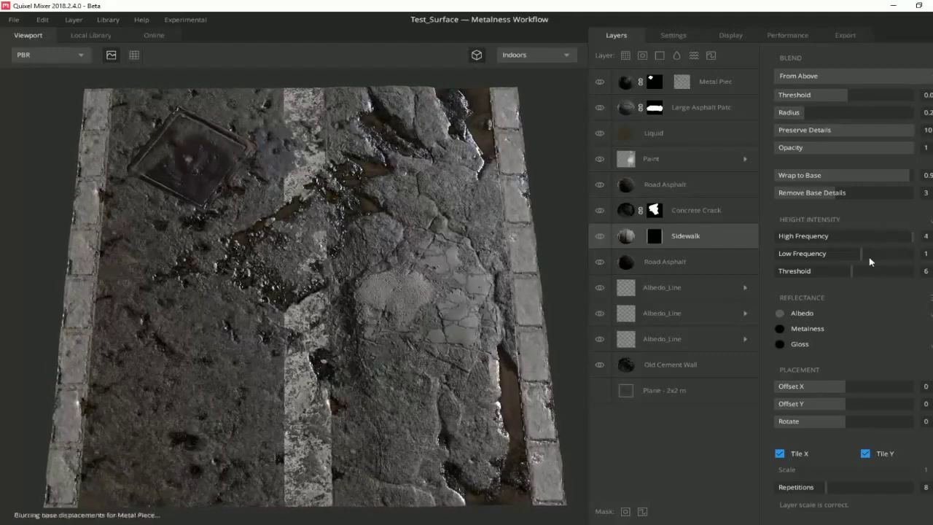
{"action": "left_click_drag", "start_coordinate": [861, 253], "coordinate": [809, 260]}
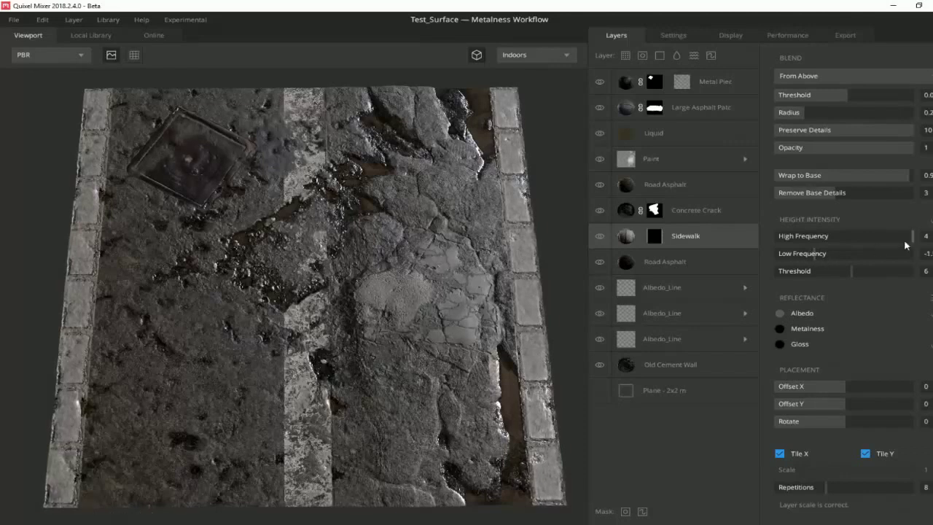
{"action": "left_click_drag", "start_coordinate": [907, 239], "coordinate": [775, 248]}
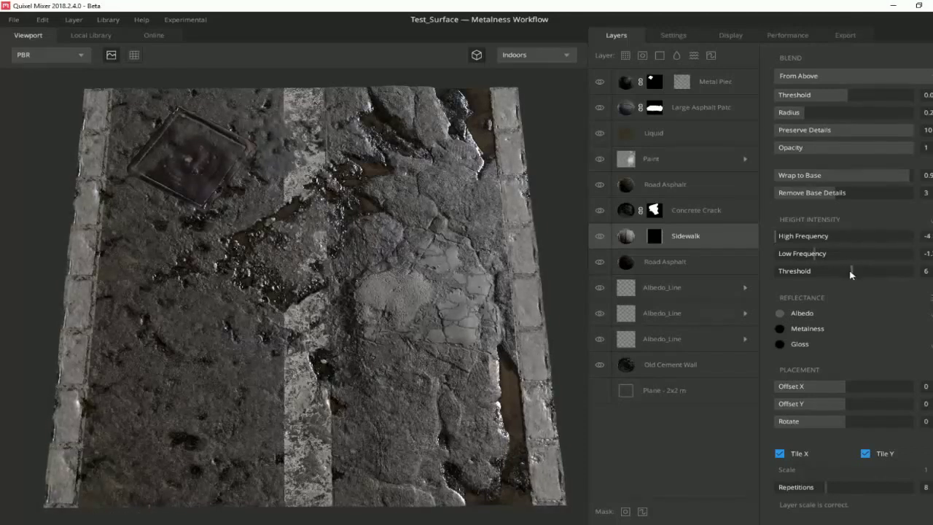
{"action": "left_click_drag", "start_coordinate": [849, 274], "coordinate": [882, 279]}
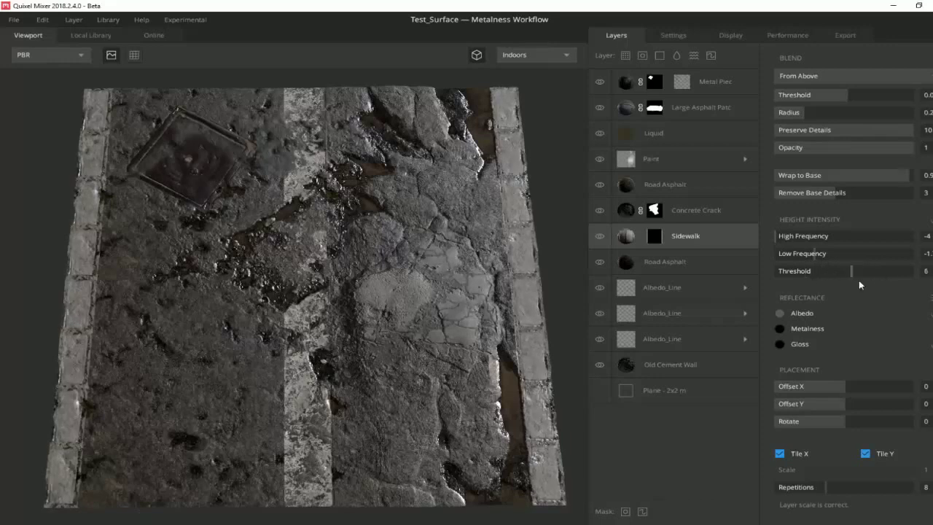
{"action": "left_click", "coordinate": [856, 280]}
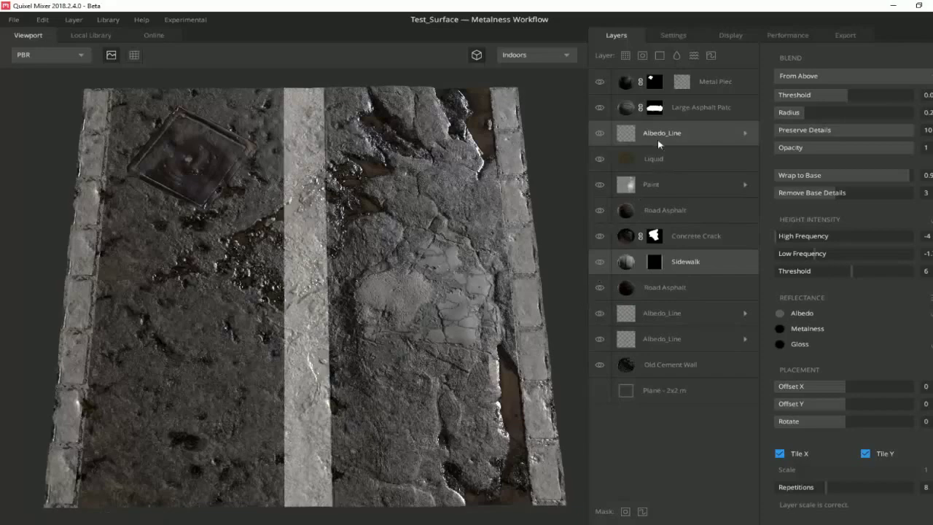
Hide the upper Albedo_Line stripe and add a new Paint layer above the metal plate layer
{"action": "left_click", "coordinate": [600, 133]}
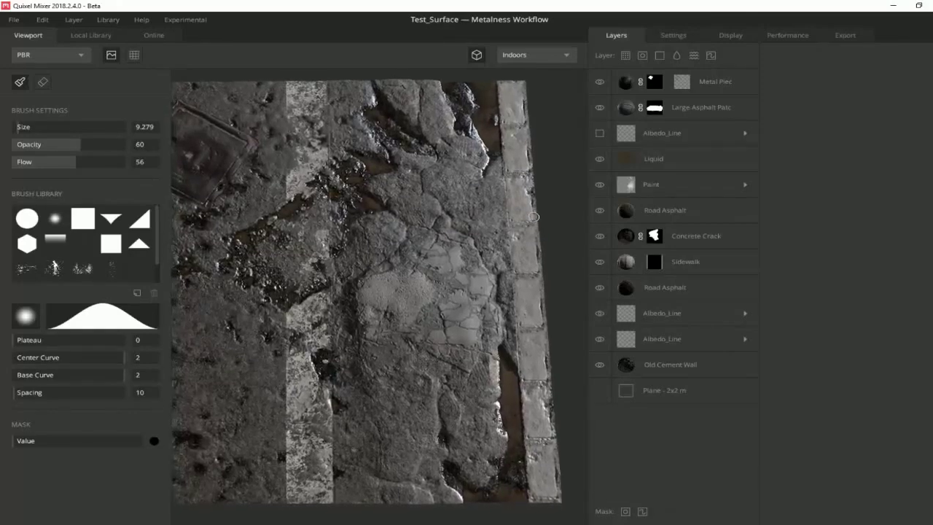
{"action": "scroll", "coordinate": [374, 290], "scroll_direction": "up", "scroll_amount": 3}
{"action": "middle_click_drag", "start_coordinate": [374, 290], "coordinate": [475, 282]}
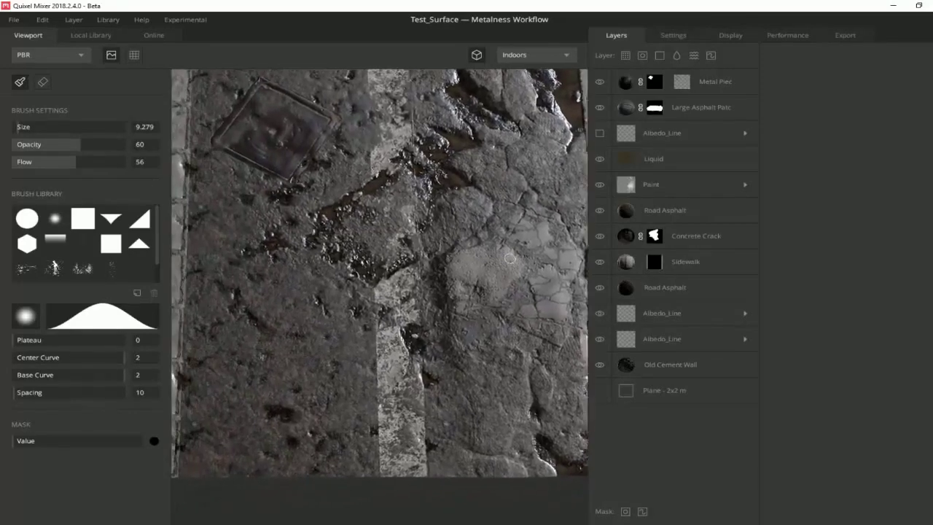
{"action": "left_click", "coordinate": [704, 92]}
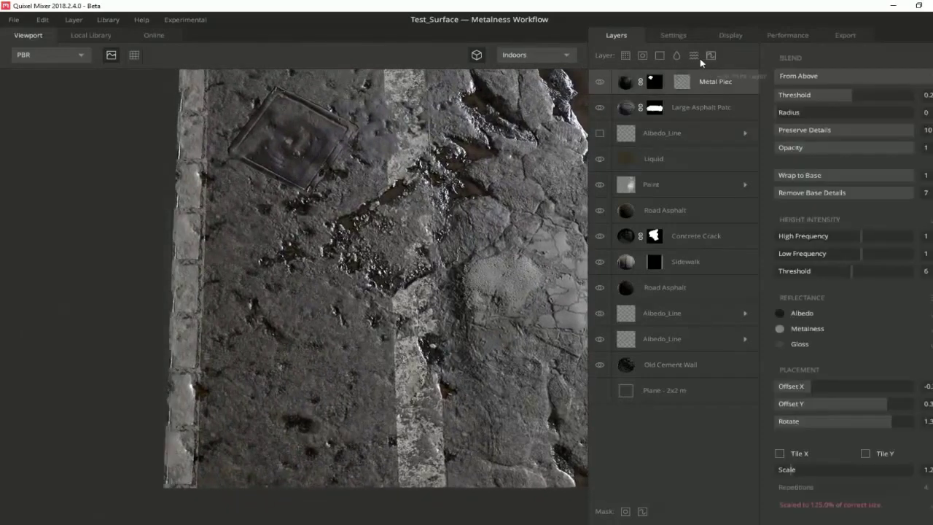
{"action": "left_click", "coordinate": [711, 55]}
Switch to a square hard brush, show the metal plate layer, and paint a light stripe on the left
{"action": "middle_click_drag", "start_coordinate": [230, 178], "coordinate": [314, 237]}
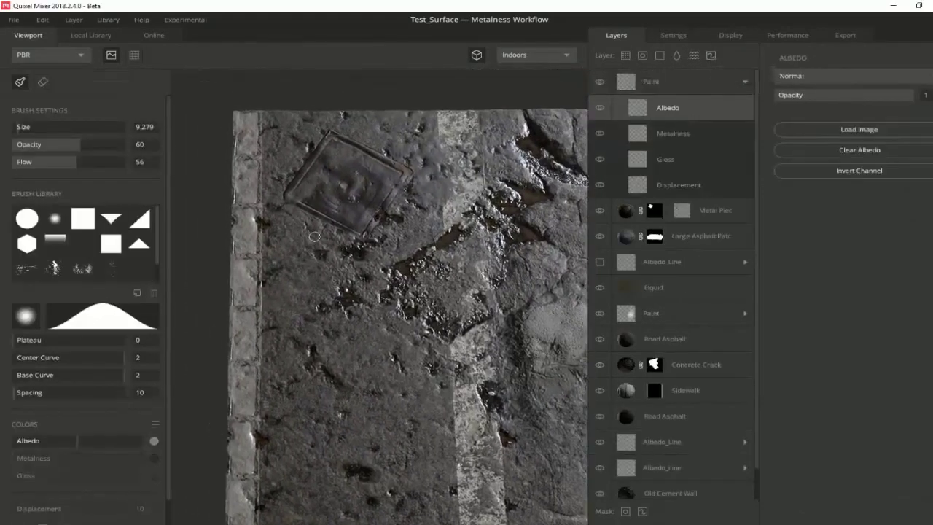
{"action": "left_click", "coordinate": [82, 218]}
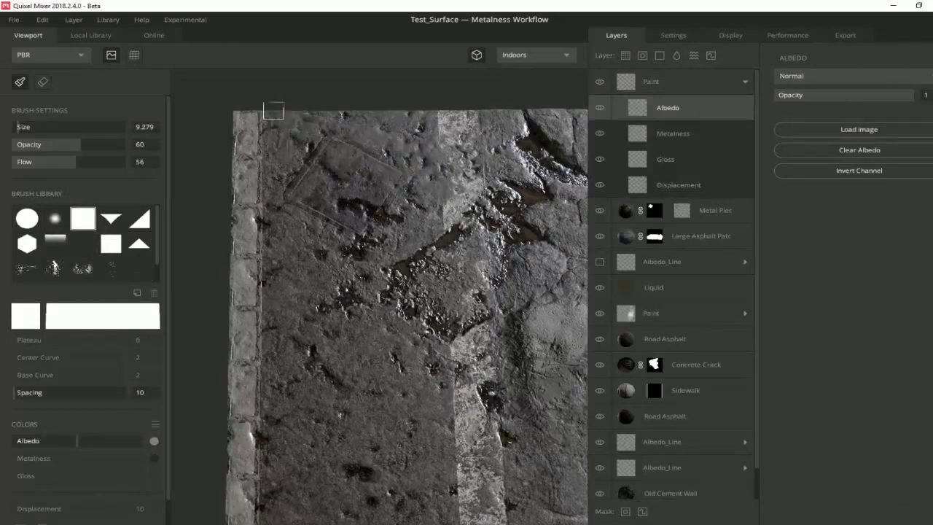
{"action": "left_click", "coordinate": [599, 210]}
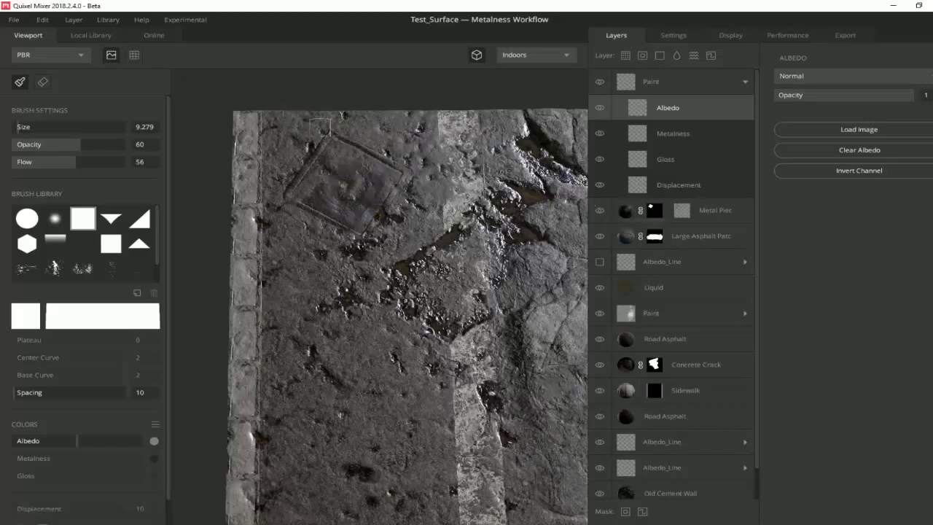
{"action": "left_click_drag", "start_coordinate": [279, 115], "coordinate": [279, 436]}
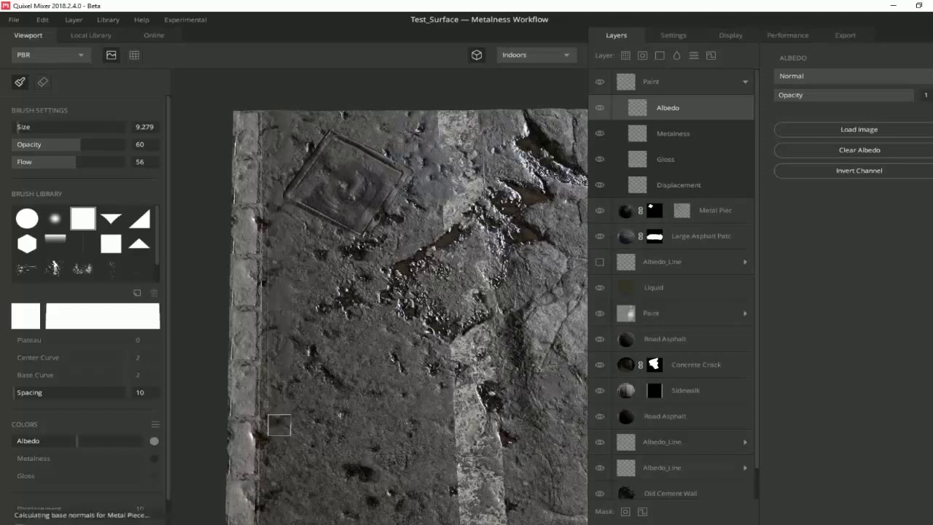
Move the Paint layer just above the Albedo_Line layers
{"action": "middle_click_drag", "start_coordinate": [439, 205], "coordinate": [449, 160]}
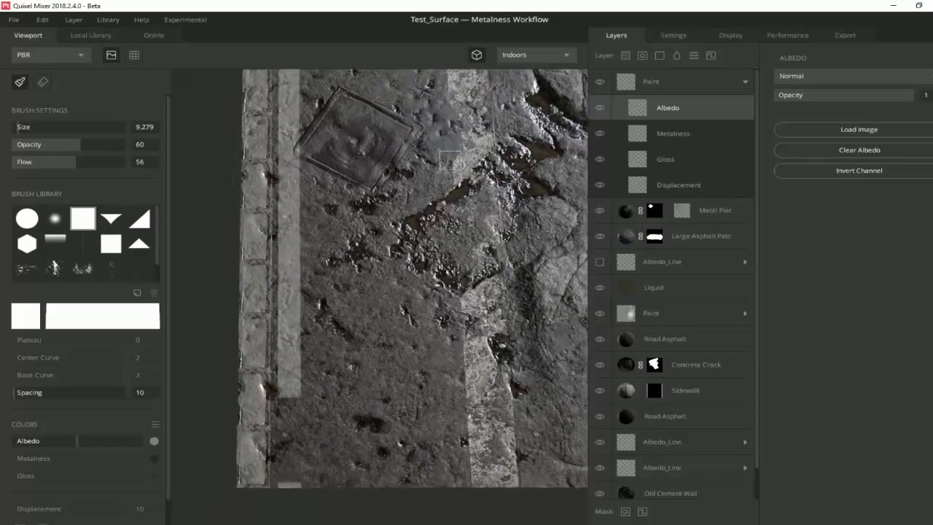
{"action": "left_click", "coordinate": [743, 84]}
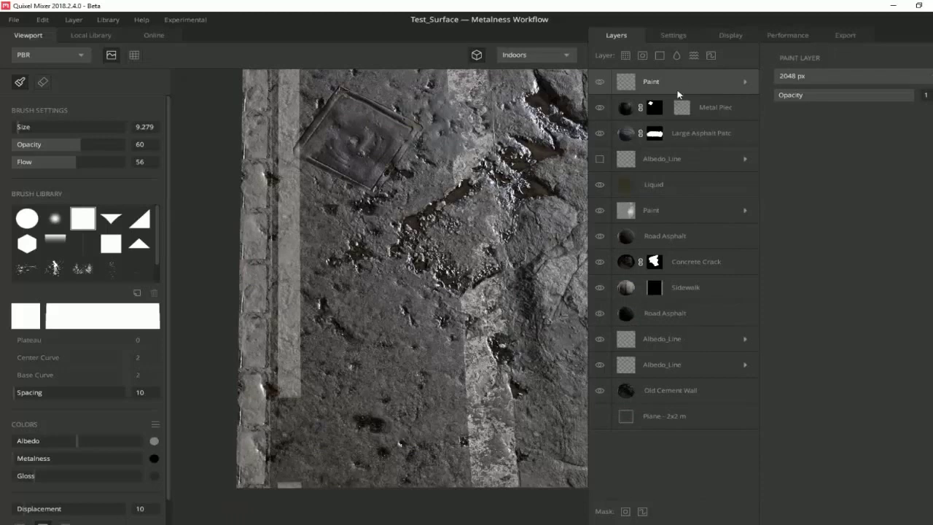
{"action": "left_click_drag", "start_coordinate": [677, 94], "coordinate": [681, 329]}
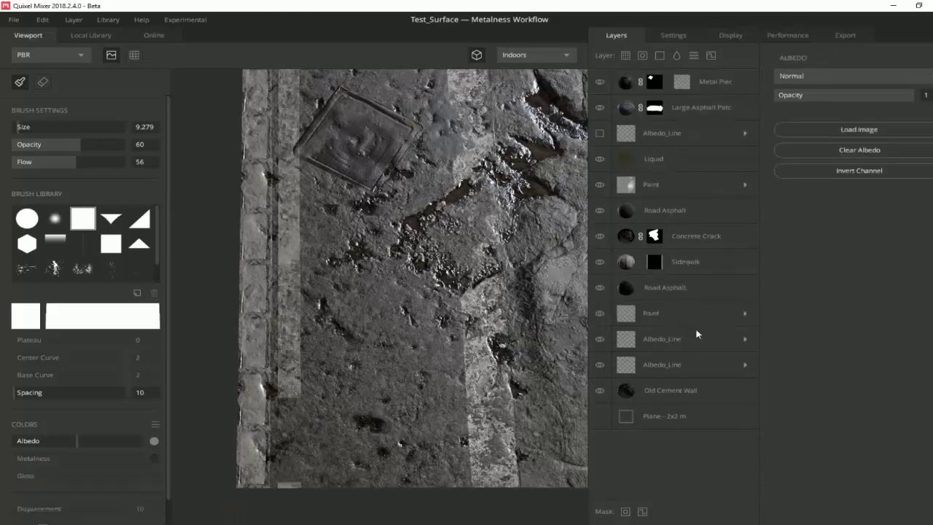
{"action": "left_click", "coordinate": [745, 313]}
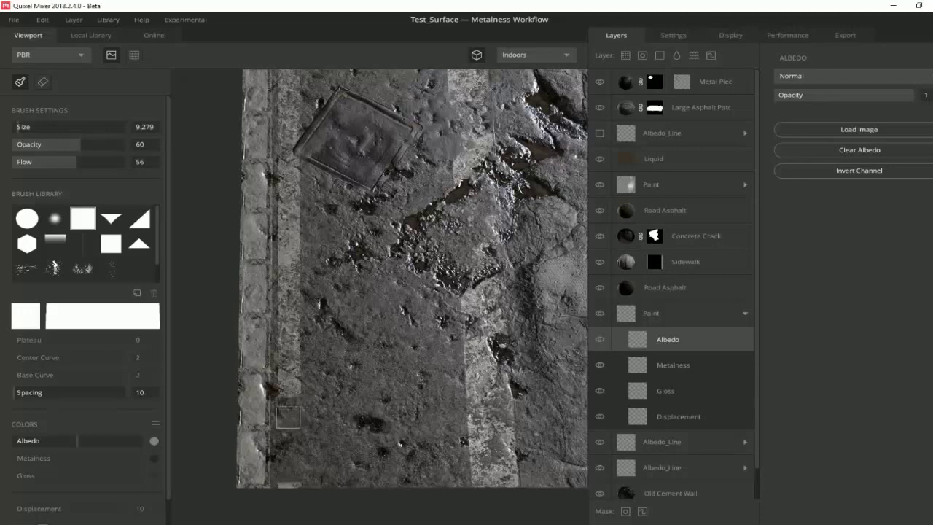
Paint bright vertical strokes down the surface, undoing each attempt
{"action": "left_click_drag", "start_coordinate": [288, 416], "coordinate": [296, 476]}
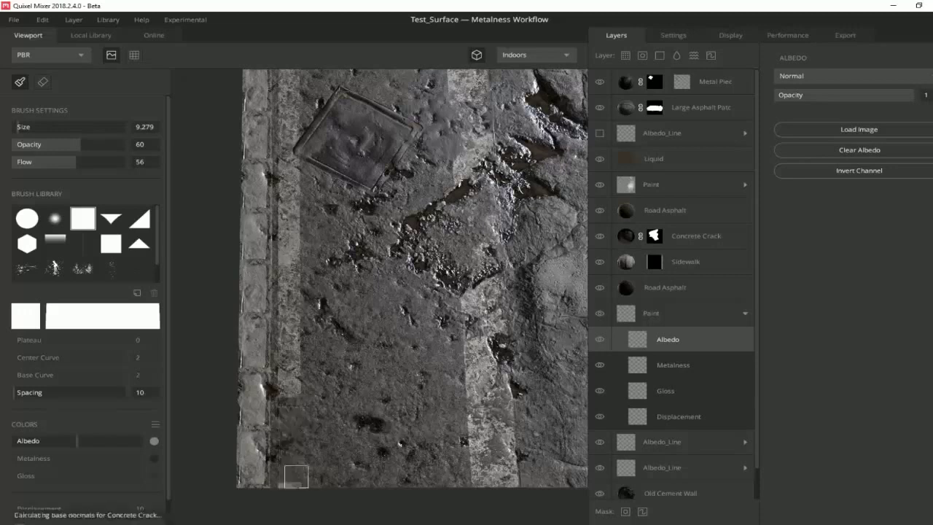
{"action": "key", "text": "ctrl+z"}
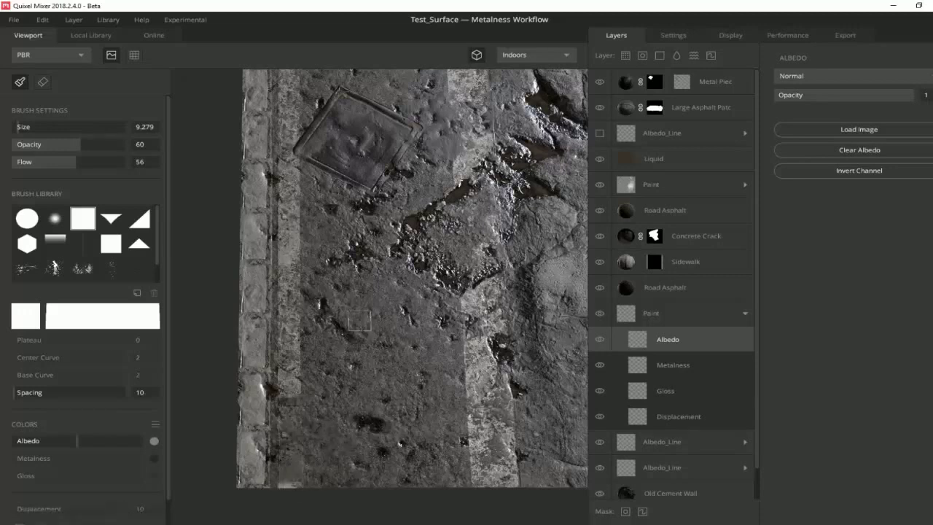
{"action": "key", "text": "ctrl+z"}
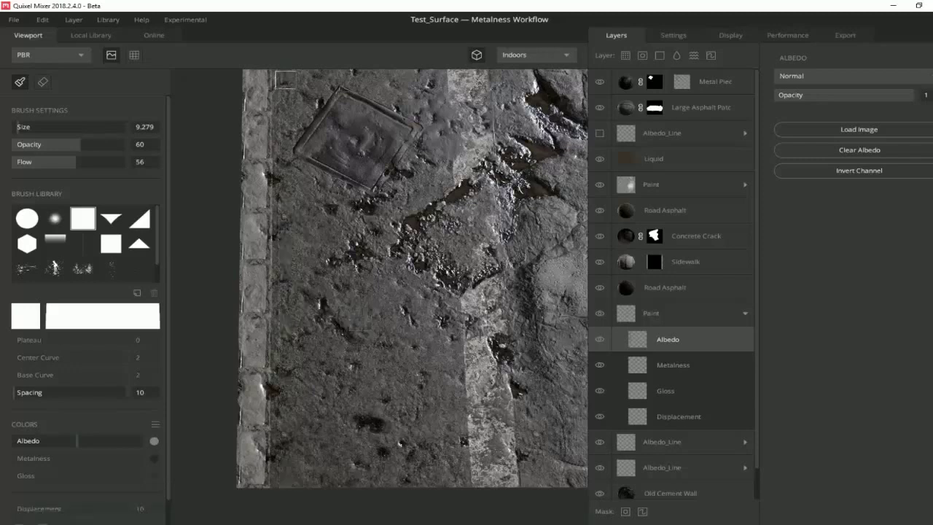
{"action": "left_click_drag", "start_coordinate": [286, 79], "coordinate": [289, 510]}
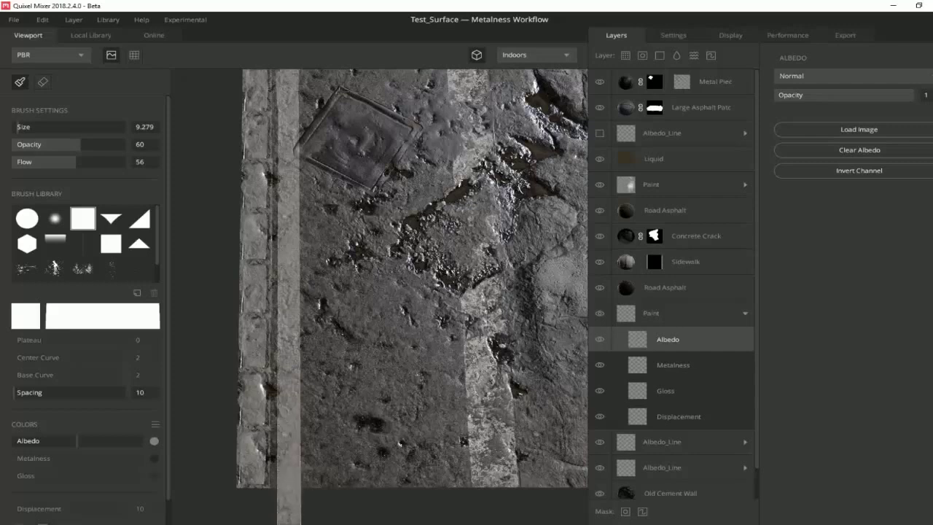
{"action": "scroll", "coordinate": [414, 391], "scroll_direction": "up", "scroll_amount": 1}
{"action": "scroll", "coordinate": [417, 401], "scroll_direction": "up", "scroll_amount": 1}
{"action": "scroll", "coordinate": [370, 396], "scroll_direction": "up", "scroll_amount": 2}
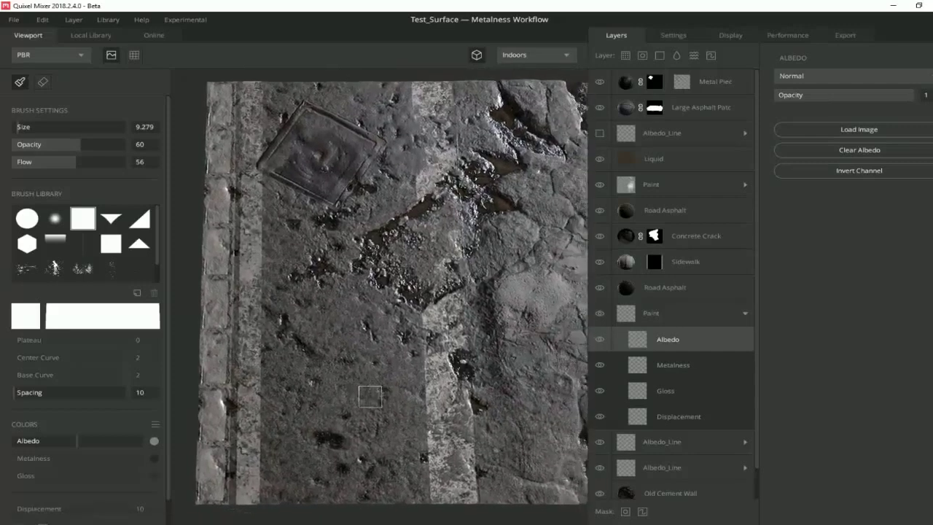
{"action": "key", "text": "ctrl+z"}
Try several vertical white lines near the road centre, undoing the last stroke
{"action": "left_click_drag", "start_coordinate": [373, 283], "coordinate": [384, 510]}
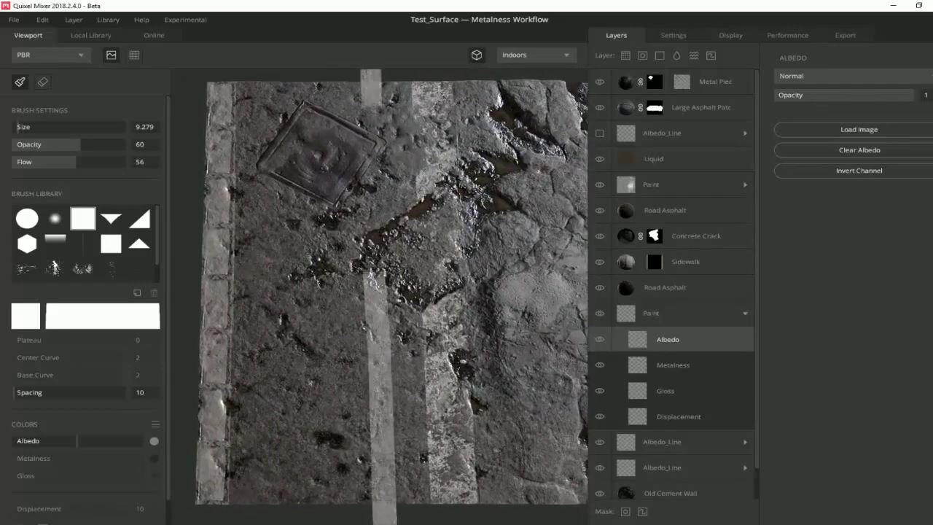
{"action": "key", "text": "ctrl+z"}
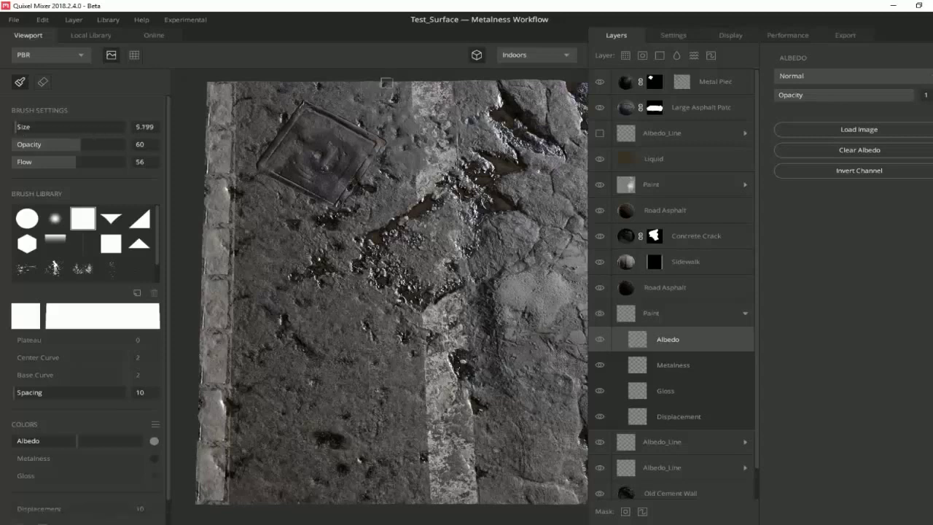
{"action": "left_click_drag", "start_coordinate": [388, 82], "coordinate": [403, 462]}
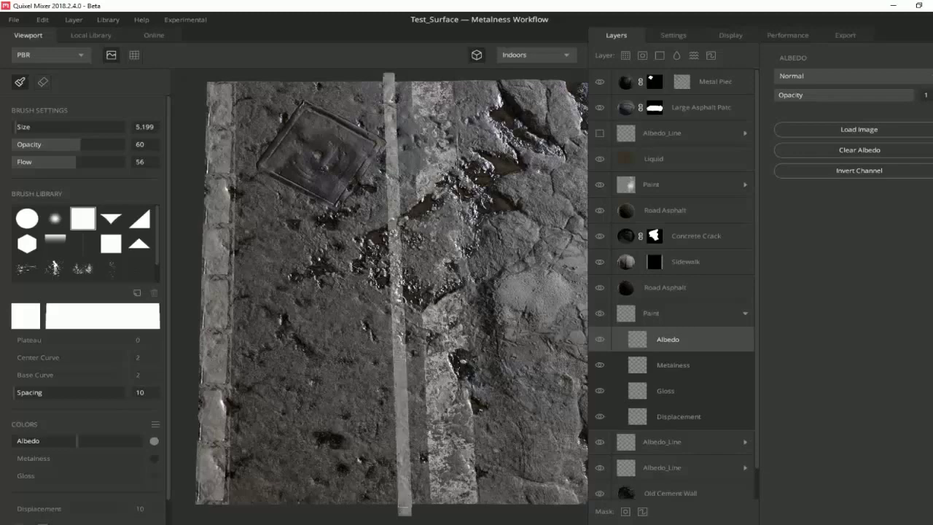
{"action": "key", "text": "ctrl+z"}
{"action": "scroll", "coordinate": [379, 291], "scroll_direction": "up", "scroll_amount": 2}
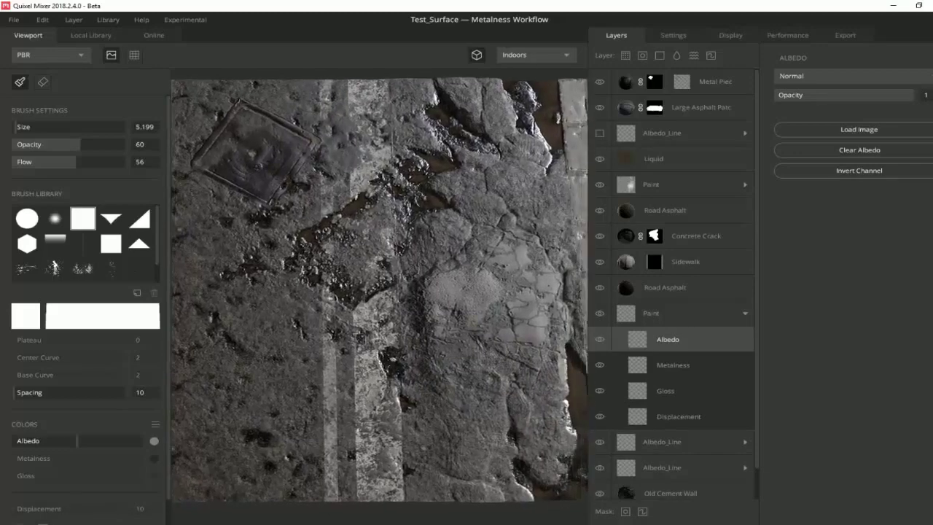
{"action": "left_click_drag", "start_coordinate": [411, 77], "coordinate": [430, 503]}
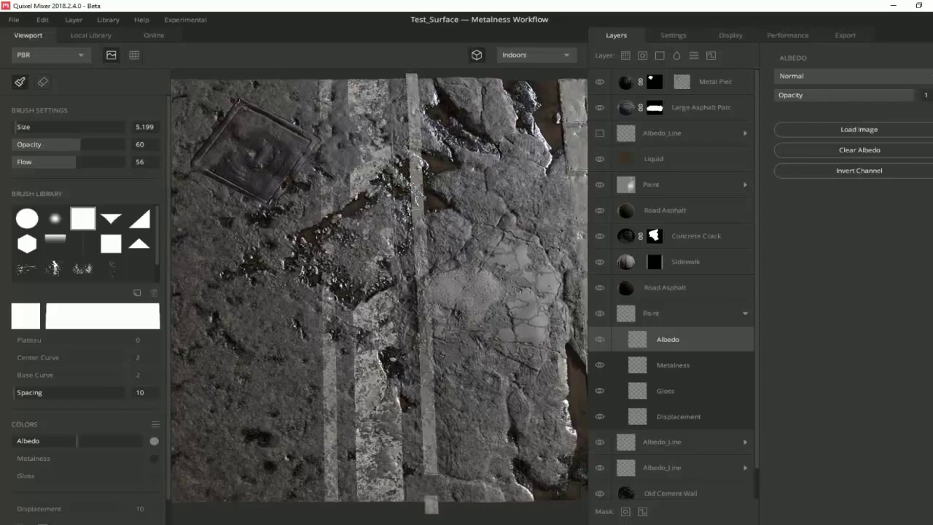
{"action": "key", "text": "ctrl+z"}
{"action": "left_click_drag", "start_coordinate": [431, 503], "coordinate": [432, 467], "text": "alt"}
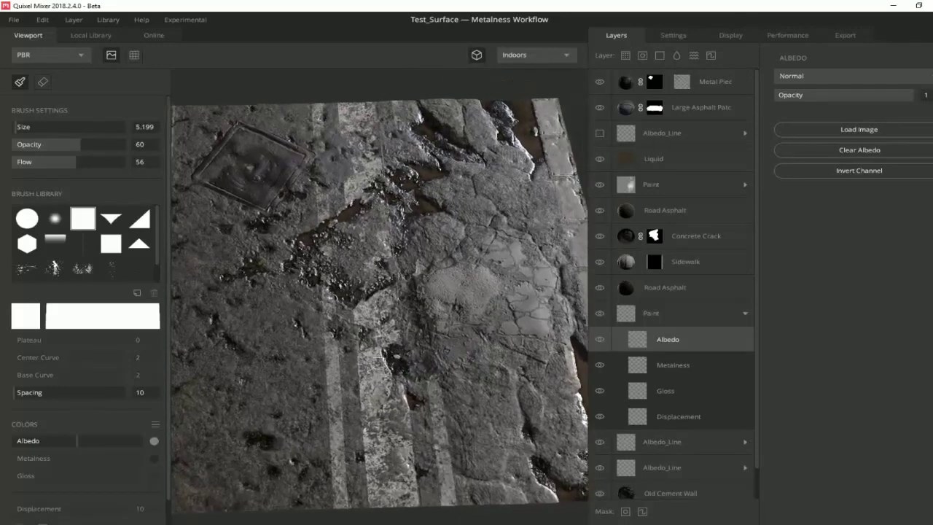
Try Multiply and Overlay on the Paint layer's Albedo channel, then settle on Add
{"action": "left_click", "coordinate": [843, 76]}
{"action": "left_click", "coordinate": [836, 107]}
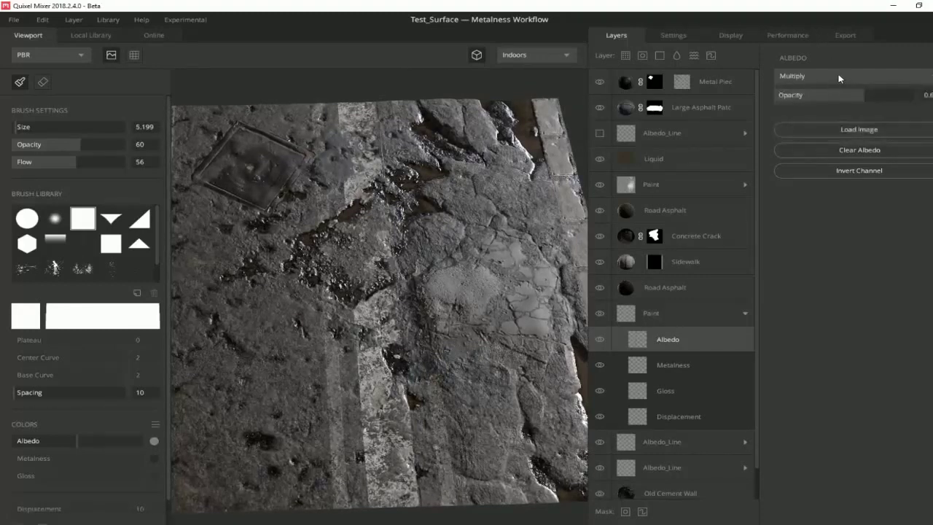
{"action": "left_click", "coordinate": [838, 75]}
{"action": "left_click", "coordinate": [835, 121]}
{"action": "left_click", "coordinate": [878, 77]}
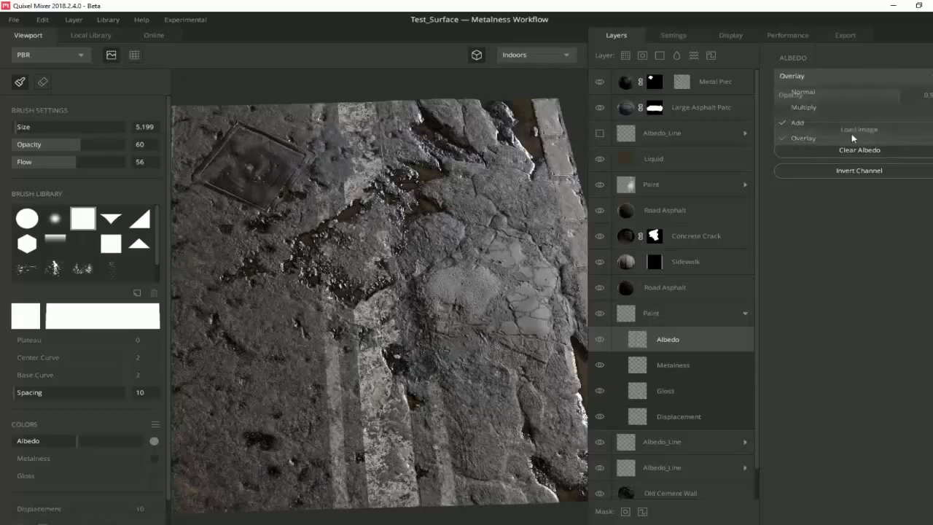
{"action": "left_click", "coordinate": [851, 135]}
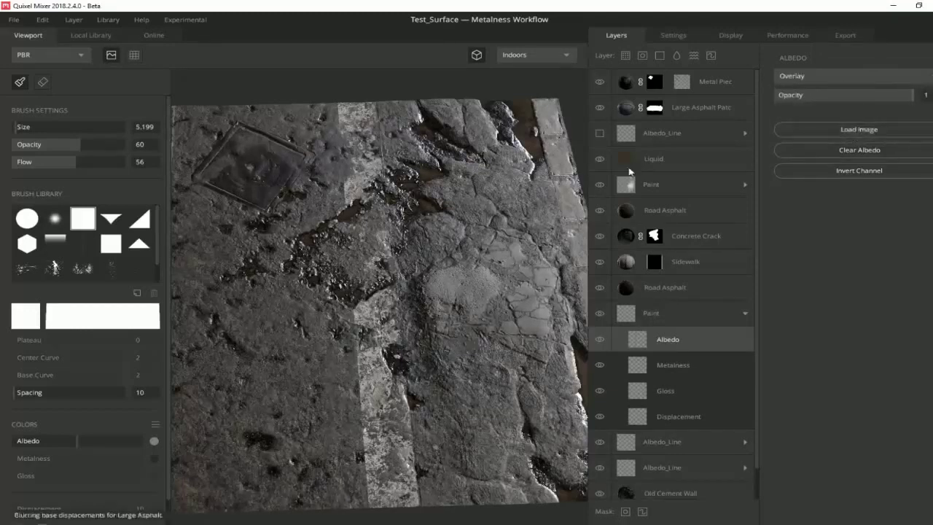
{"action": "left_click", "coordinate": [828, 77]}
{"action": "left_click", "coordinate": [818, 122]}
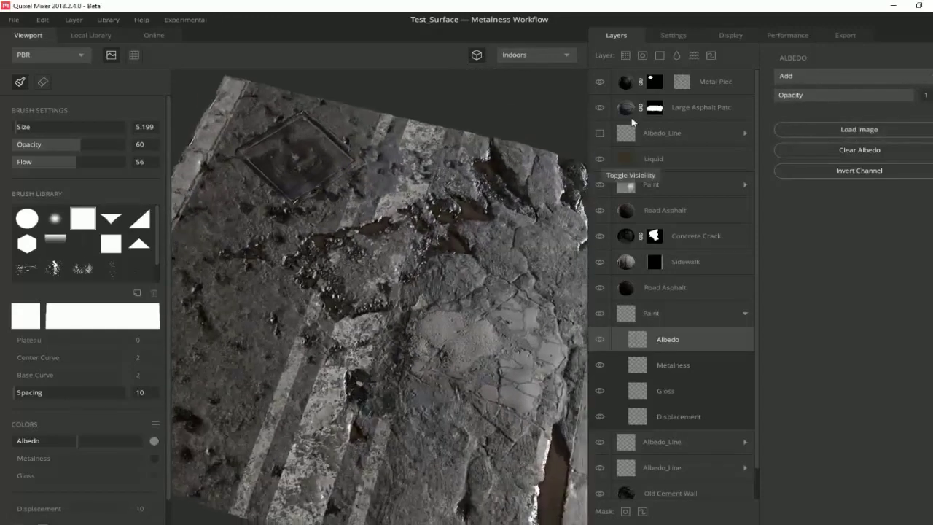
Set the Large Asphalt Patch's albedo reflectance colour to pure black (000000)
{"action": "left_click", "coordinate": [616, 109]}
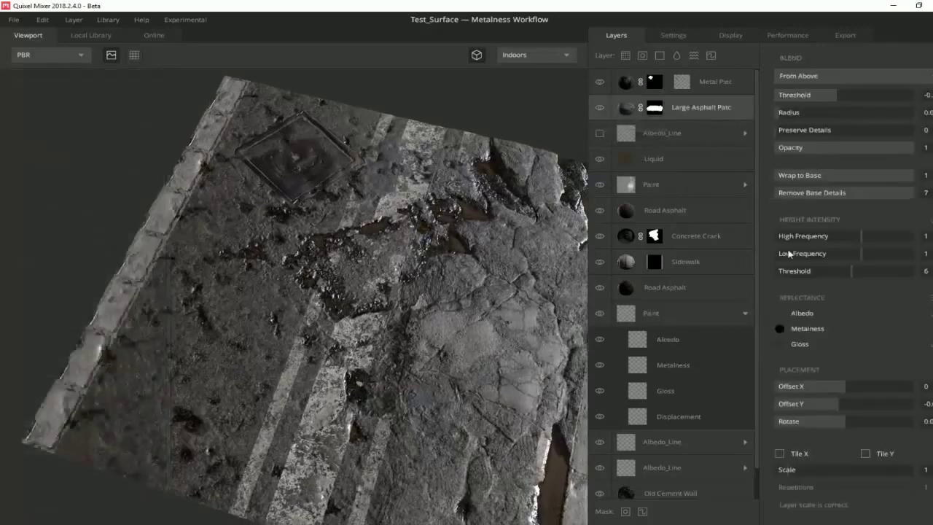
{"action": "left_click", "coordinate": [779, 313]}
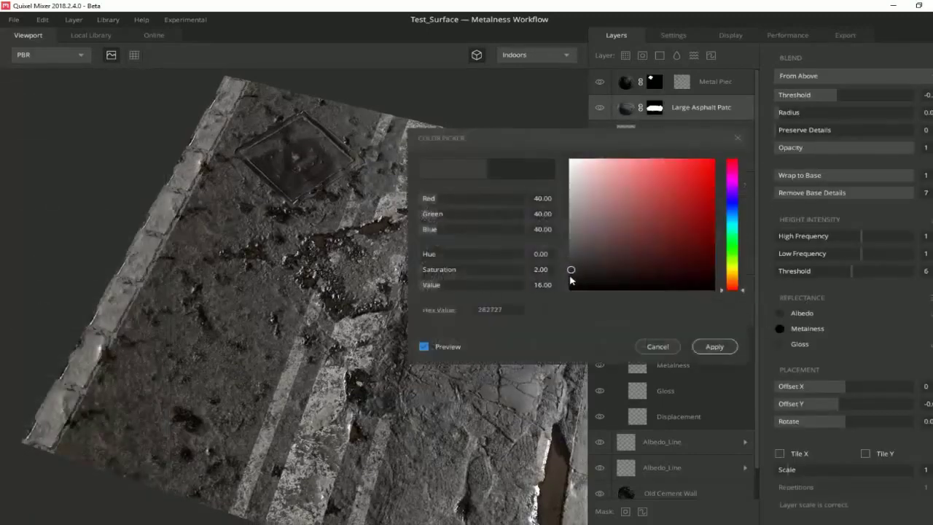
{"action": "left_click_drag", "start_coordinate": [567, 268], "coordinate": [570, 294]}
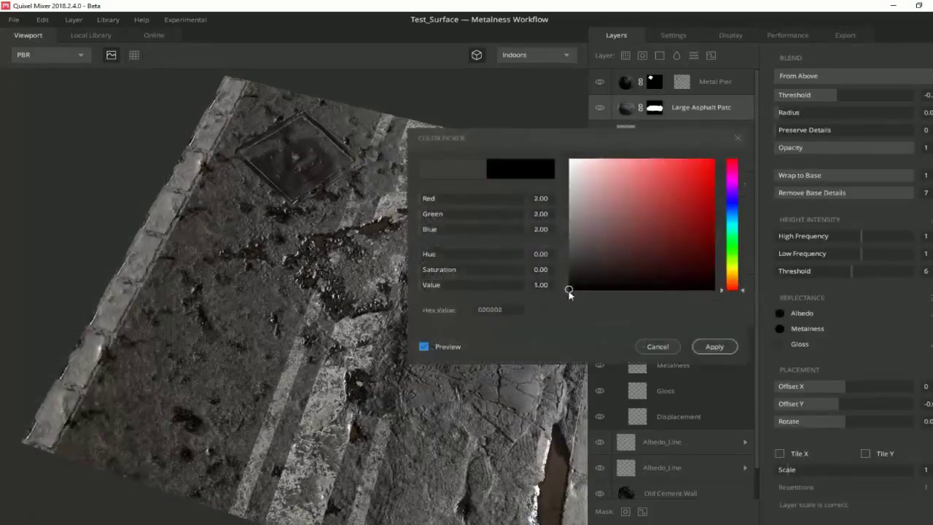
{"action": "left_click", "coordinate": [714, 346]}
{"action": "mouse_move", "coordinate": [510, 306]}
{"action": "left_mouse_down"}
{"action": "mouse_move", "coordinate": [552, 235]}
{"action": "mouse_move", "coordinate": [530, 285]}
{"action": "mouse_move", "coordinate": [523, 247]}
{"action": "left_mouse_up"}
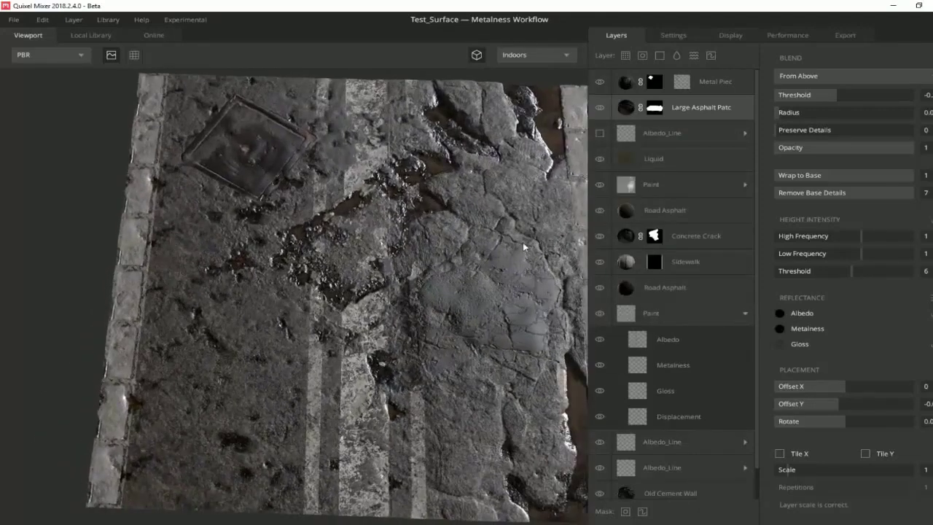
View the road top-down in orthographic fullscreen and sweep the light across the surface
{"action": "left_click", "coordinate": [480, 56]}
{"action": "scroll", "coordinate": [376, 224], "scroll_direction": "up", "scroll_amount": 3}
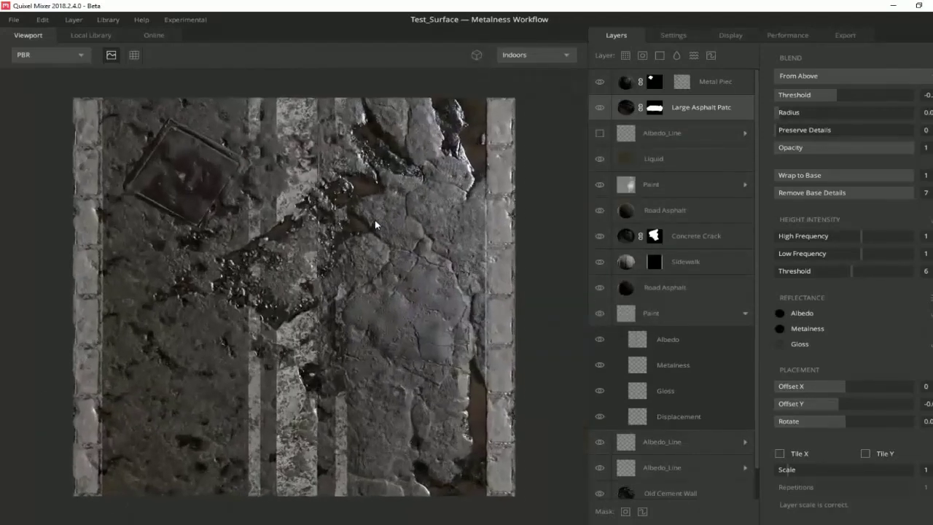
{"action": "scroll", "coordinate": [375, 224], "scroll_direction": "up", "scroll_amount": 2}
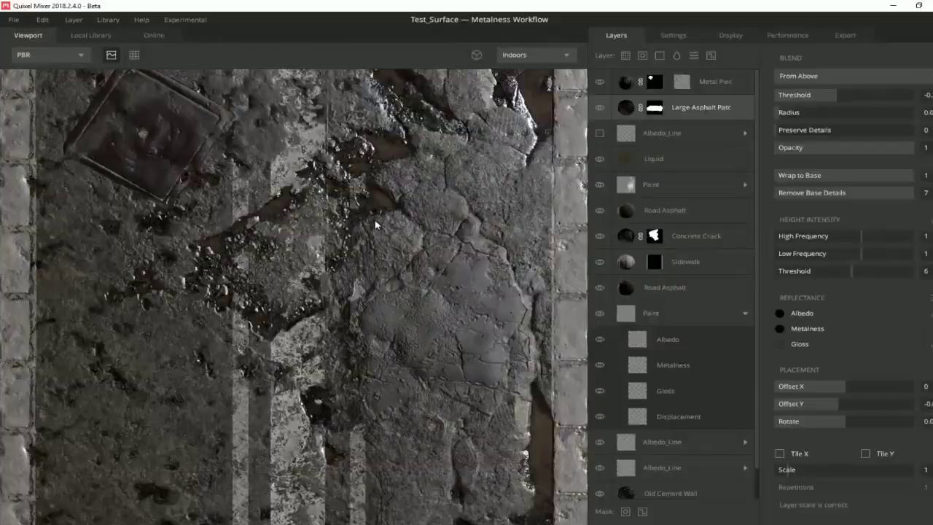
{"action": "key", "text": "Tab"}
{"action": "scroll", "coordinate": [495, 218], "scroll_direction": "down", "scroll_amount": 2}
{"action": "scroll", "coordinate": [496, 218], "scroll_direction": "down", "scroll_amount": 2}
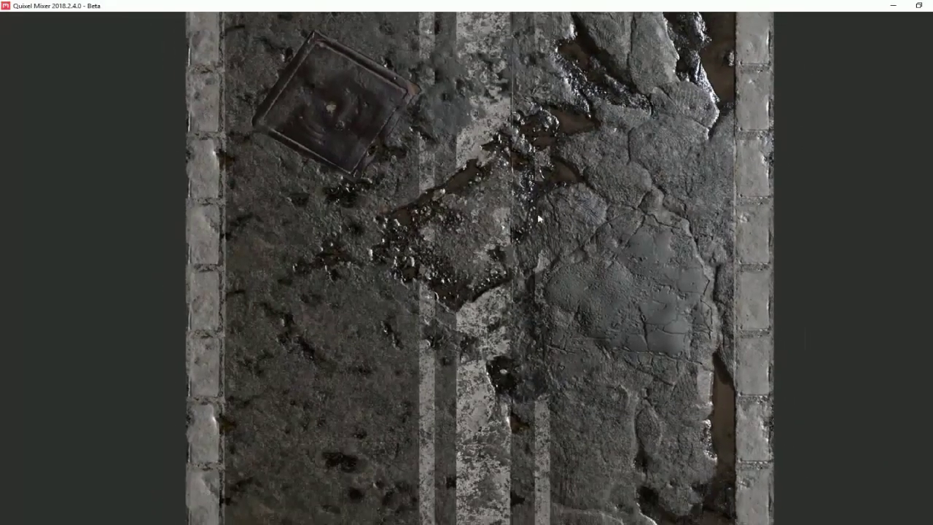
{"action": "scroll", "coordinate": [529, 217], "scroll_direction": "down", "scroll_amount": 1}
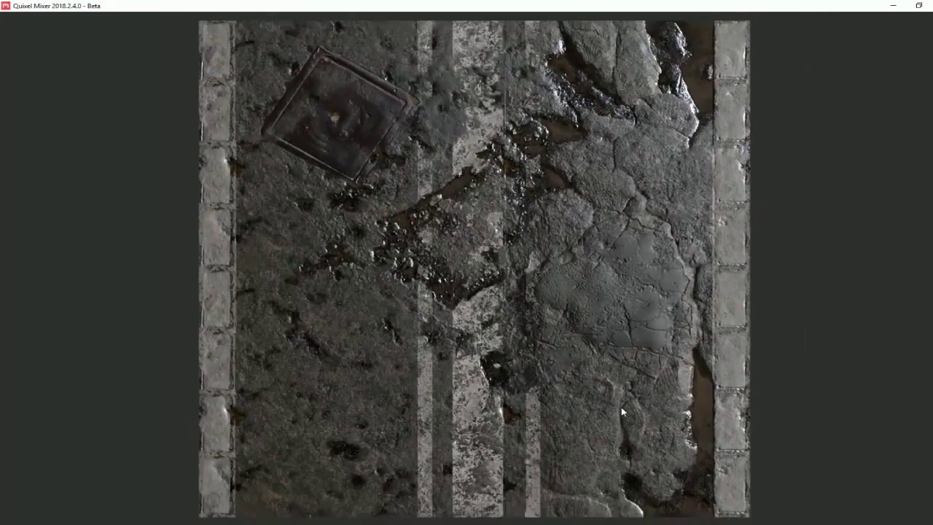
{"action": "scroll", "coordinate": [622, 412], "scroll_direction": "up", "scroll_amount": 1}
{"action": "mouse_move", "coordinate": [621, 412]}
{"action": "right_mouse_down", "text": "shift"}
{"action": "mouse_move", "coordinate": [149, 404]}
{"action": "mouse_move", "coordinate": [257, 395]}
{"action": "right_mouse_up", "text": "shift"}
{"action": "right_click_drag", "start_coordinate": [931, 455], "coordinate": [850, 482], "text": "shift"}
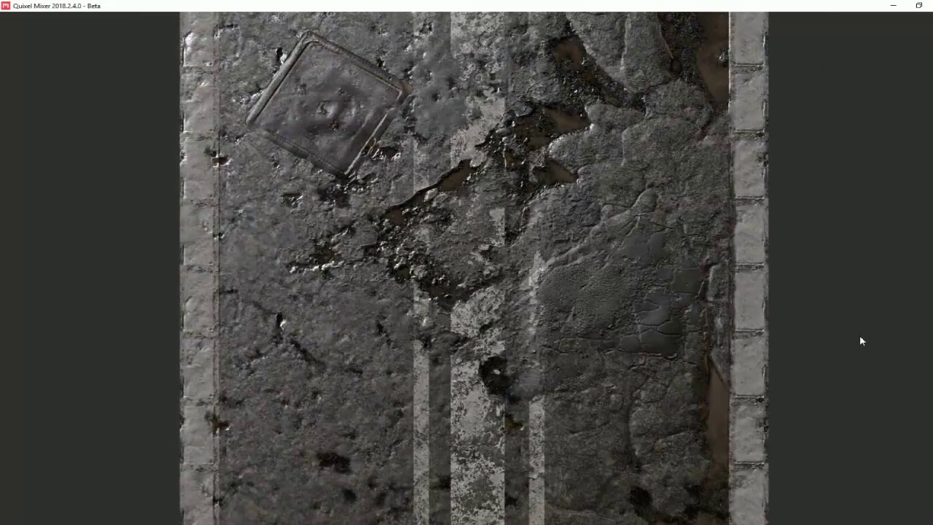
{"action": "key", "text": "Escape"}
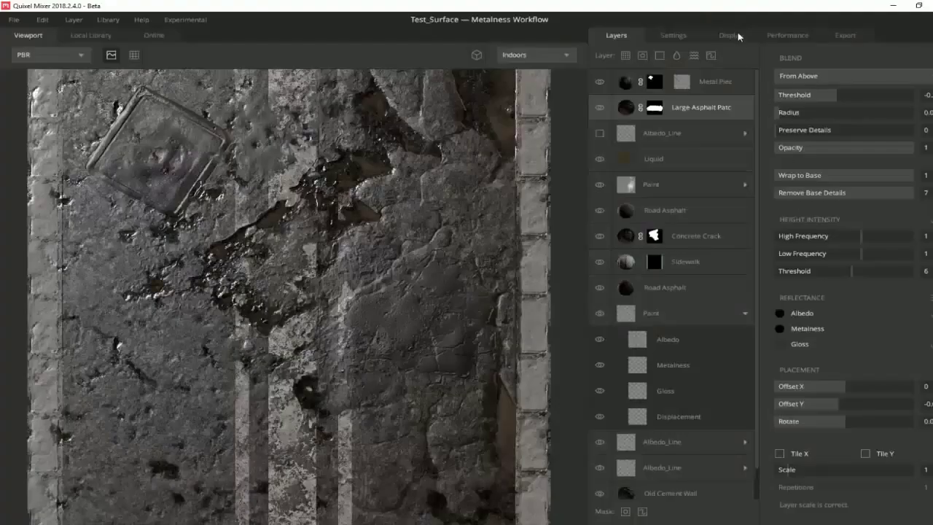
Rotate the Light Rotation in the Display settings and expand the viewport
{"action": "left_click", "coordinate": [731, 35]}
{"action": "mouse_move", "coordinate": [796, 128]}
{"action": "left_mouse_down"}
{"action": "mouse_move", "coordinate": [763, 132]}
{"action": "mouse_move", "coordinate": [907, 147]}
{"action": "mouse_move", "coordinate": [804, 160]}
{"action": "left_mouse_up"}
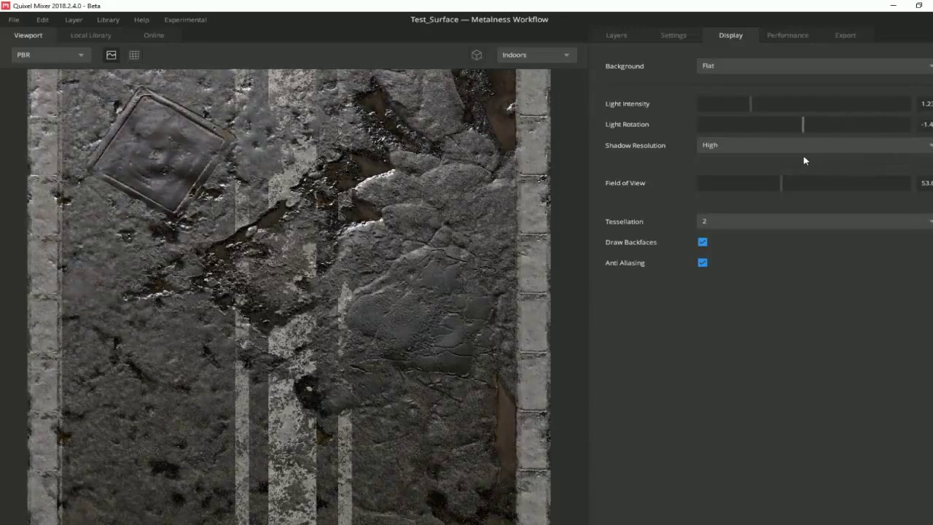
{"action": "key", "text": "f"}
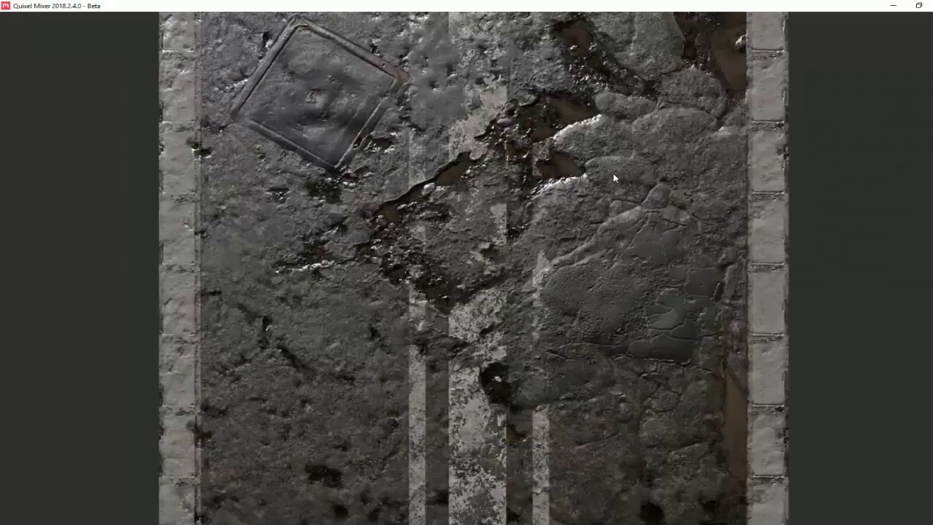
Inspect the road surface in perspective from angled and near top-down views
{"action": "key", "text": "2"}
{"action": "left_click_drag", "start_coordinate": [559, 223], "coordinate": [581, 282]}
{"action": "scroll", "coordinate": [562, 274], "scroll_direction": "up", "scroll_amount": 5}
{"action": "middle_click_drag", "start_coordinate": [562, 274], "coordinate": [596, 194]}
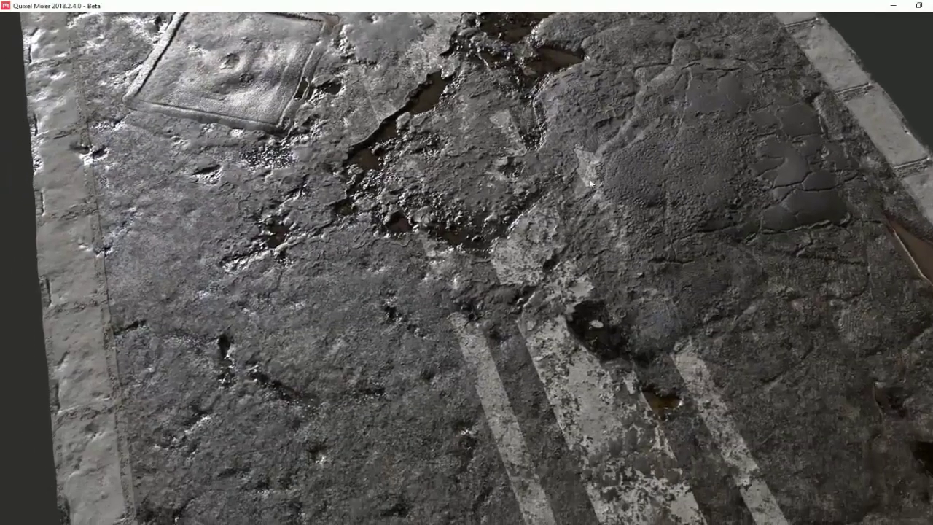
{"action": "mouse_move", "coordinate": [596, 194]}
{"action": "left_mouse_down"}
{"action": "mouse_move", "coordinate": [312, 203]}
{"action": "mouse_move", "coordinate": [598, 190]}
{"action": "mouse_move", "coordinate": [394, 127]}
{"action": "mouse_move", "coordinate": [599, 86]}
{"action": "mouse_move", "coordinate": [677, 95]}
{"action": "mouse_move", "coordinate": [792, 136]}
{"action": "mouse_move", "coordinate": [911, 114]}
{"action": "mouse_move", "coordinate": [608, 254]}
{"action": "mouse_move", "coordinate": [611, 157]}
{"action": "mouse_move", "coordinate": [736, 221]}
{"action": "mouse_move", "coordinate": [558, 173]}
{"action": "mouse_move", "coordinate": [496, 173]}
{"action": "left_mouse_up"}
{"action": "scroll", "coordinate": [496, 174], "scroll_direction": "up", "scroll_amount": 5}
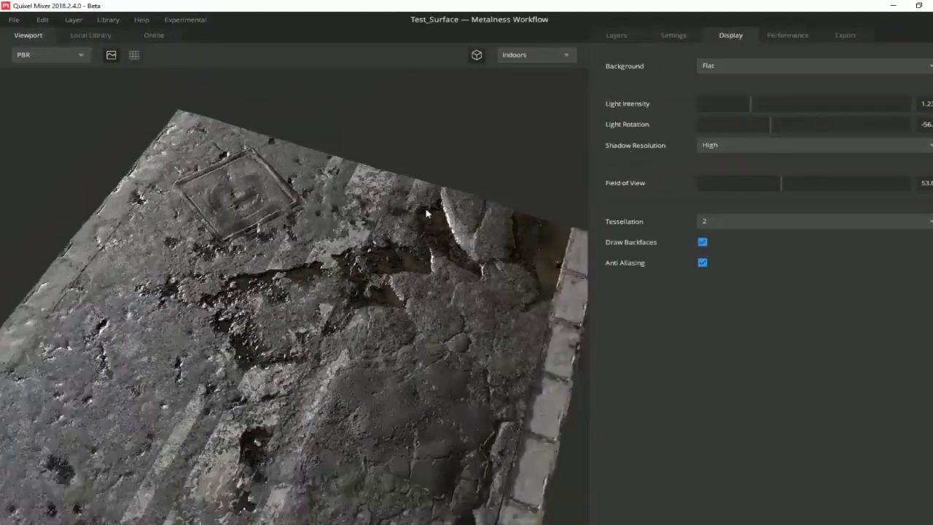
{"action": "mouse_move", "coordinate": [427, 213]}
{"action": "left_mouse_down"}
{"action": "mouse_move", "coordinate": [462, 301]}
{"action": "mouse_move", "coordinate": [456, 230]}
{"action": "left_mouse_up"}
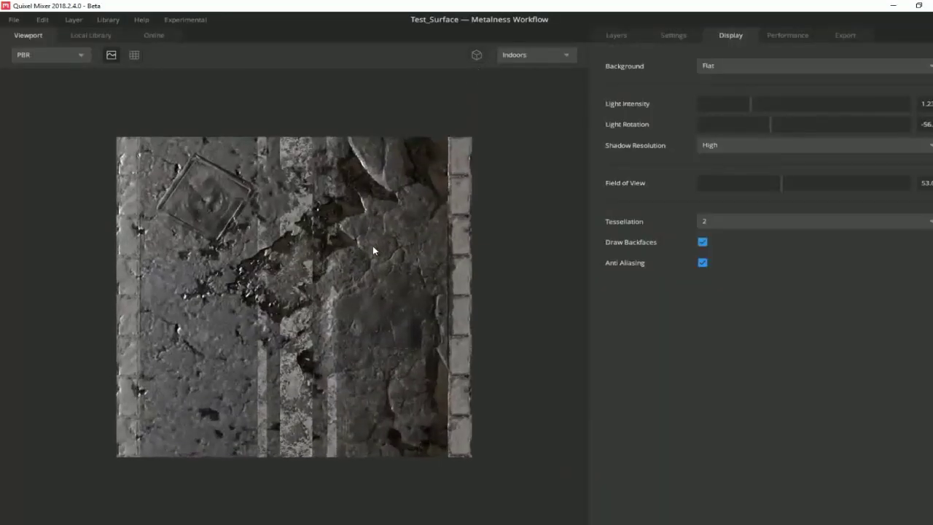
{"action": "scroll", "coordinate": [372, 248], "scroll_direction": "up", "scroll_amount": 2}
Return to the Layers list and zoom in on the finished road texture
{"action": "left_click", "coordinate": [618, 36]}
{"action": "scroll", "coordinate": [433, 246], "scroll_direction": "up", "scroll_amount": 1}
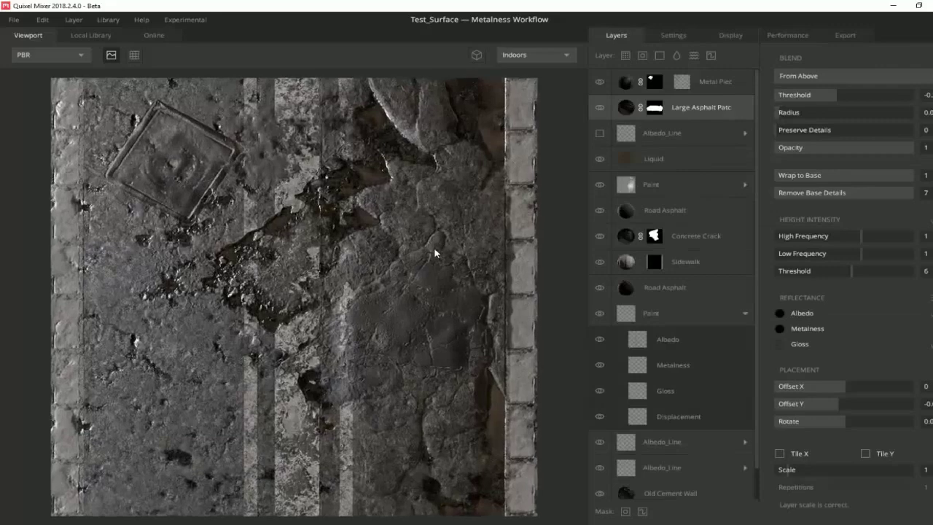
{"action": "scroll", "coordinate": [434, 248], "scroll_direction": "up", "scroll_amount": 1}
{"action": "scroll", "coordinate": [436, 251], "scroll_direction": "up", "scroll_amount": 3}
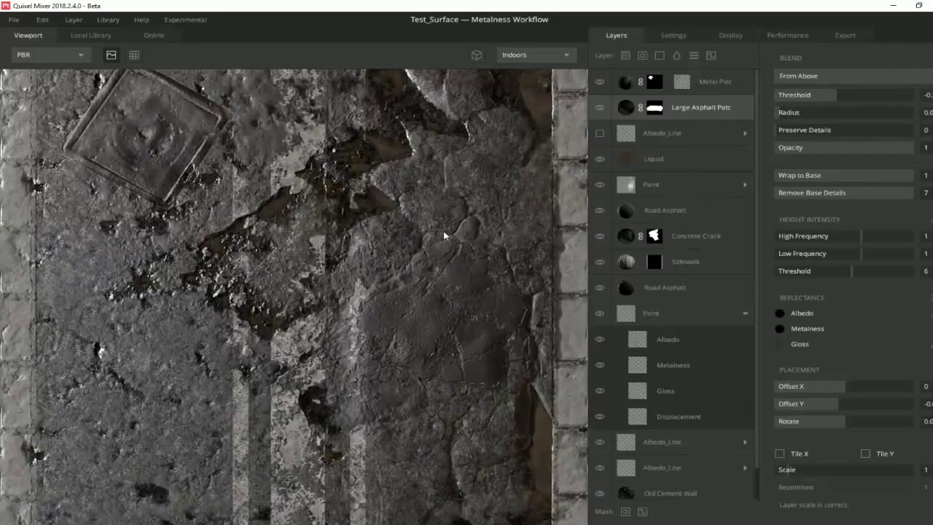
{"action": "middle_click_drag", "start_coordinate": [443, 231], "coordinate": [439, 259]}
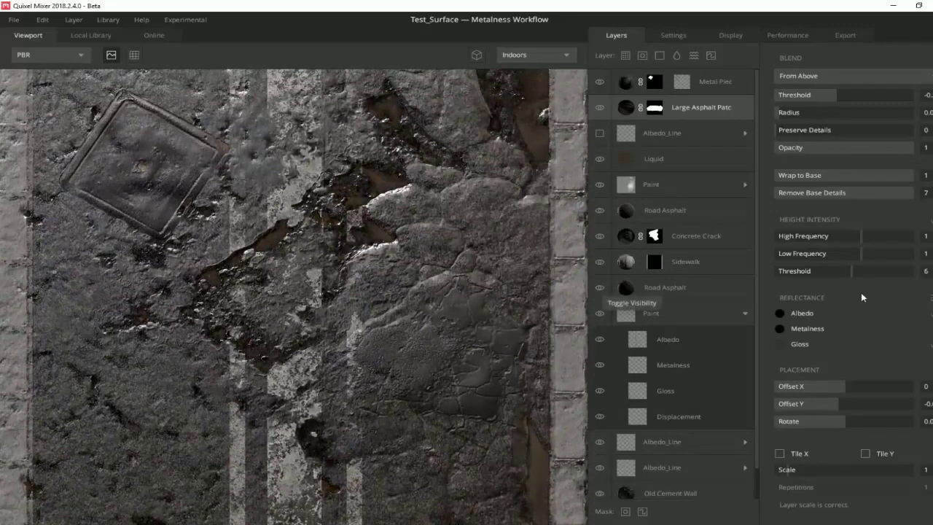